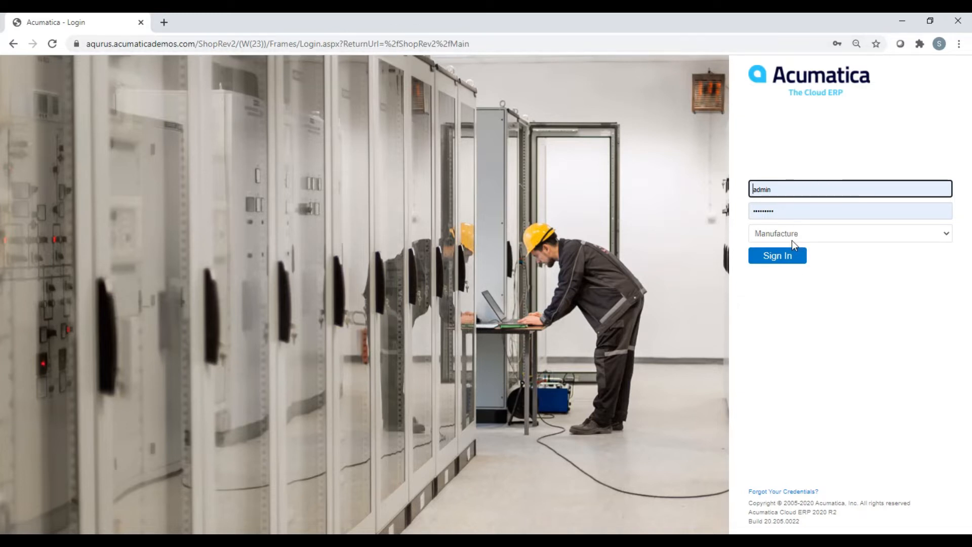
Sign in to the Manufacture company and open the Manufacturing Dashboard.
click(783, 260)
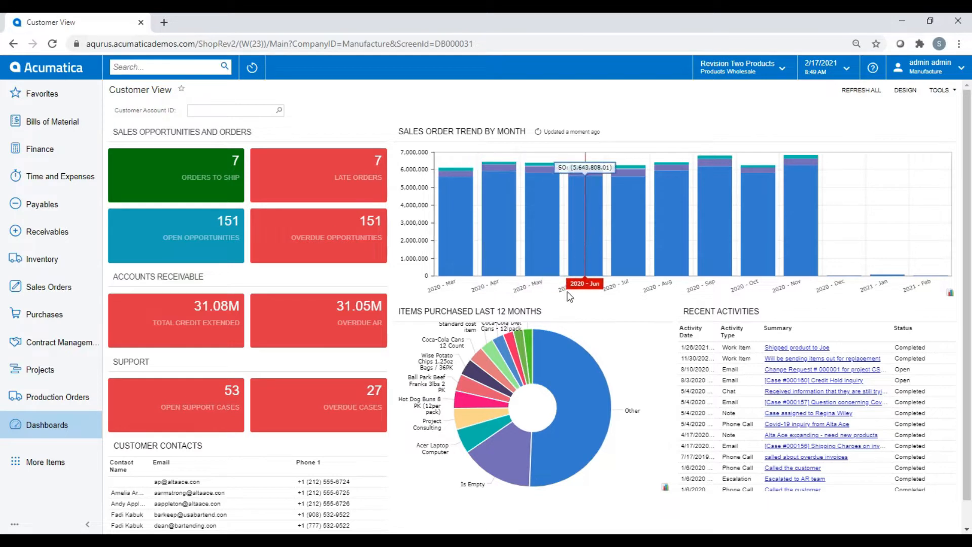
click(65, 424)
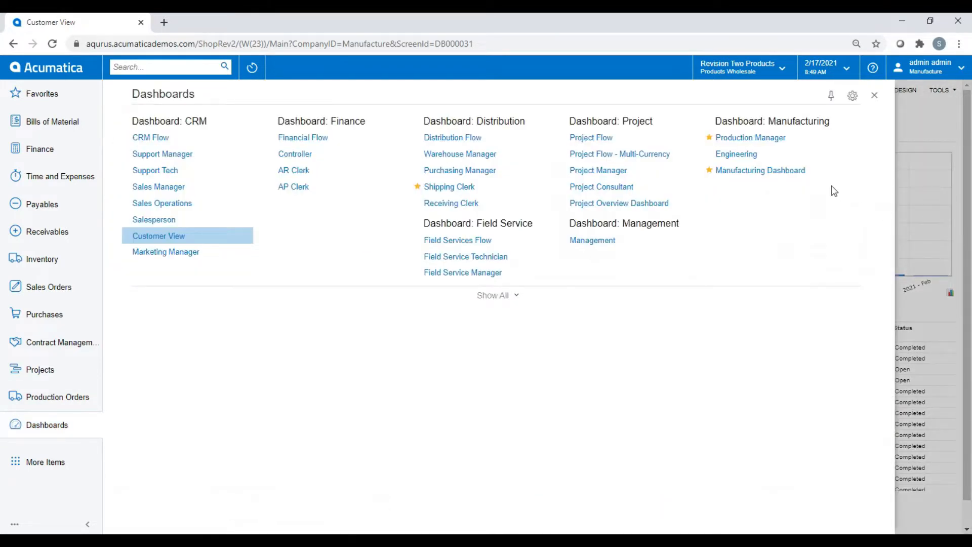
click(793, 177)
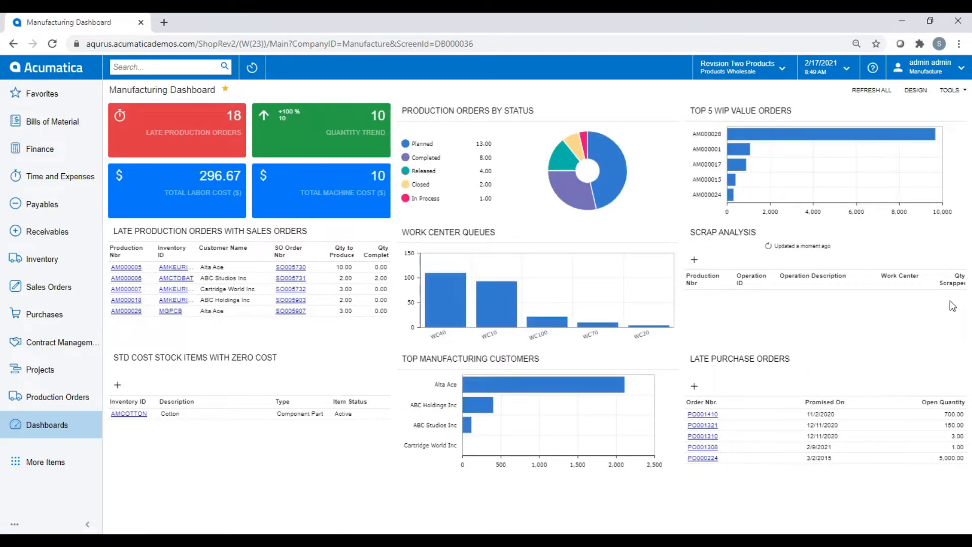
Review the late production orders tile and the production orders by status chart, and open the Production Manager dashboard.
mouse_move(227, 150)
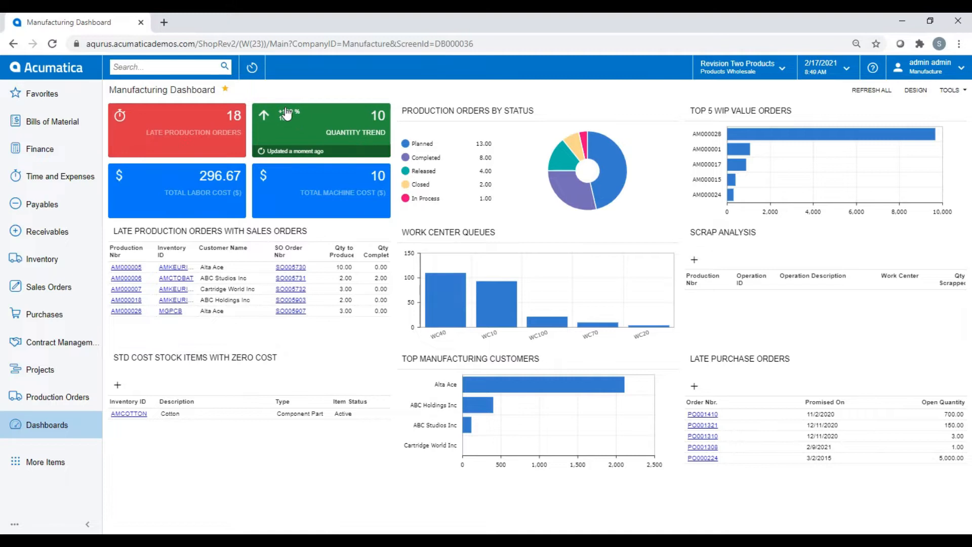
mouse_move(575, 173)
mouse_move(597, 186)
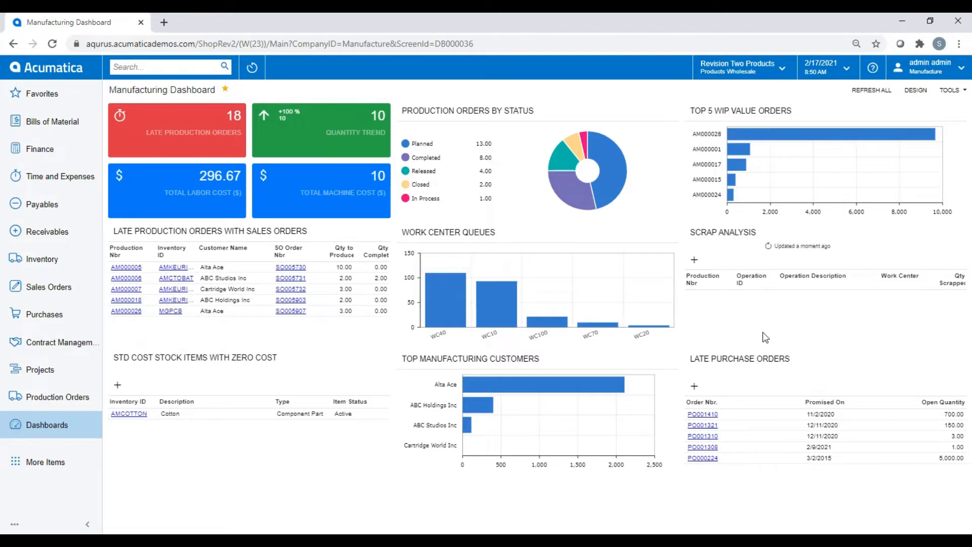
click(67, 425)
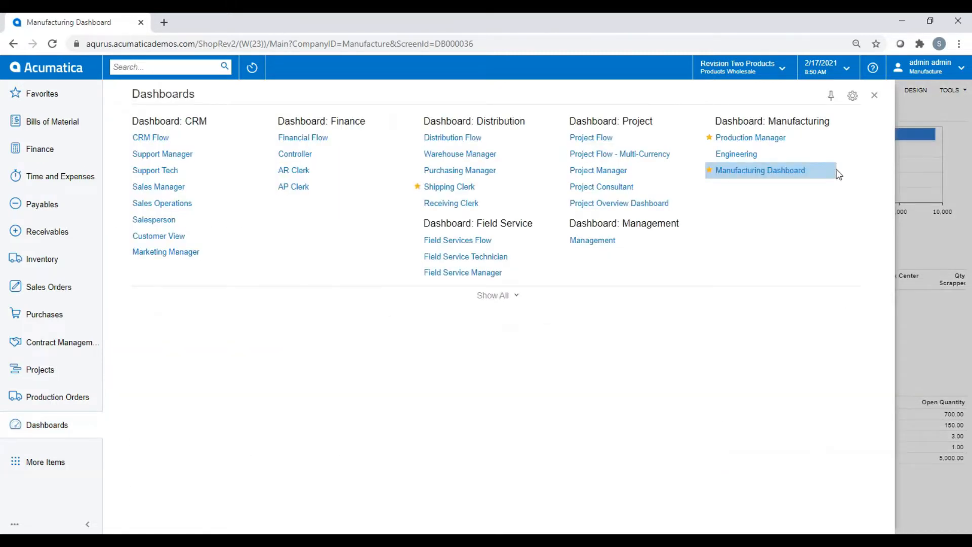
click(753, 144)
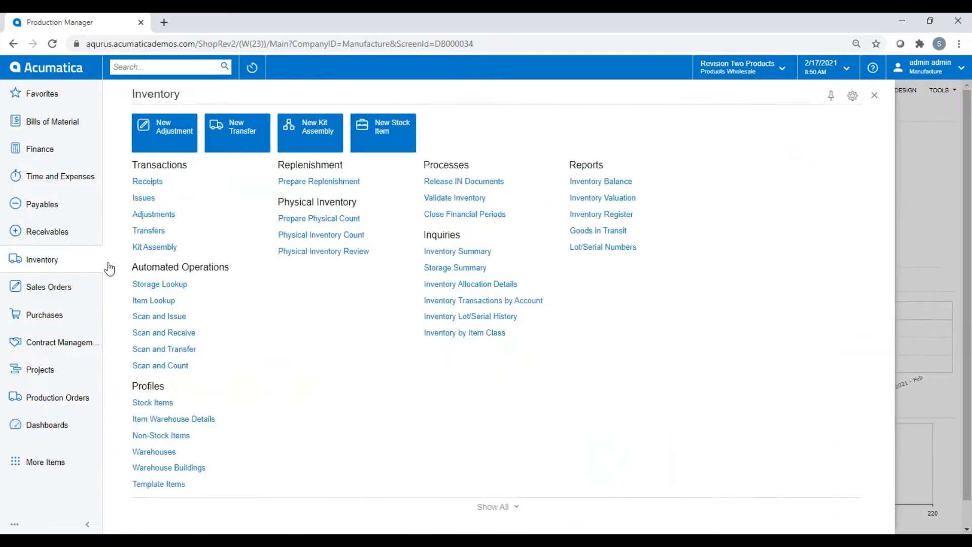
Search transactions and profiles for "panel" and open the PANEL finished good stock item.
click(71, 259)
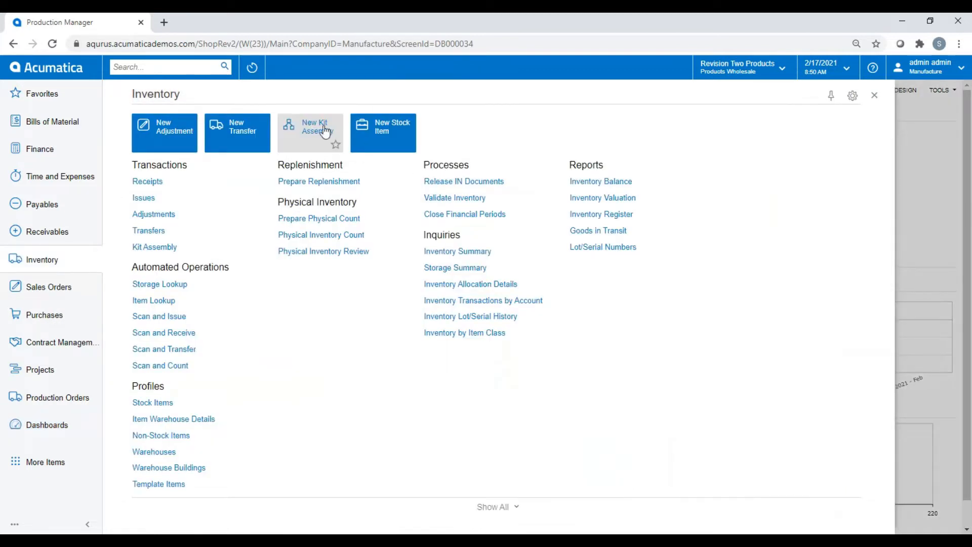
click(171, 68)
text(panel)
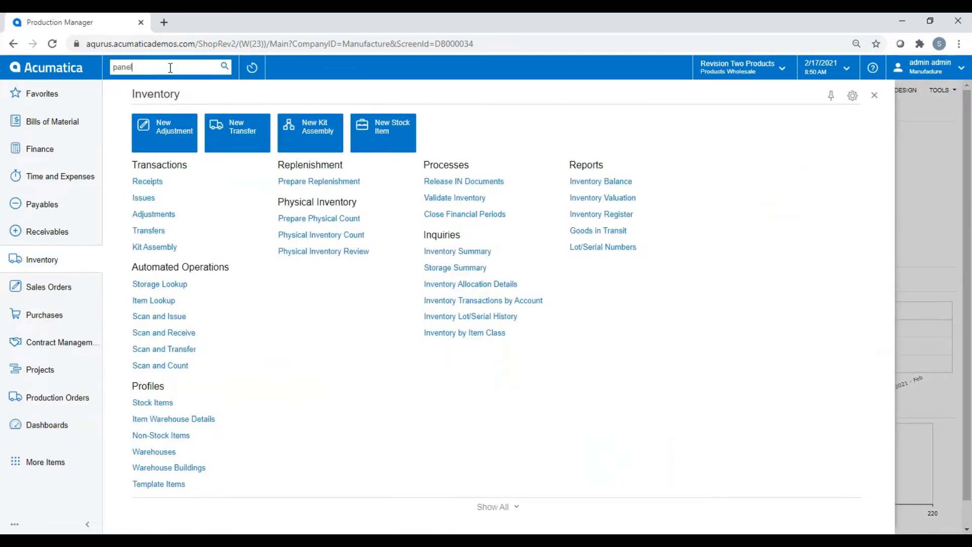
click(393, 93)
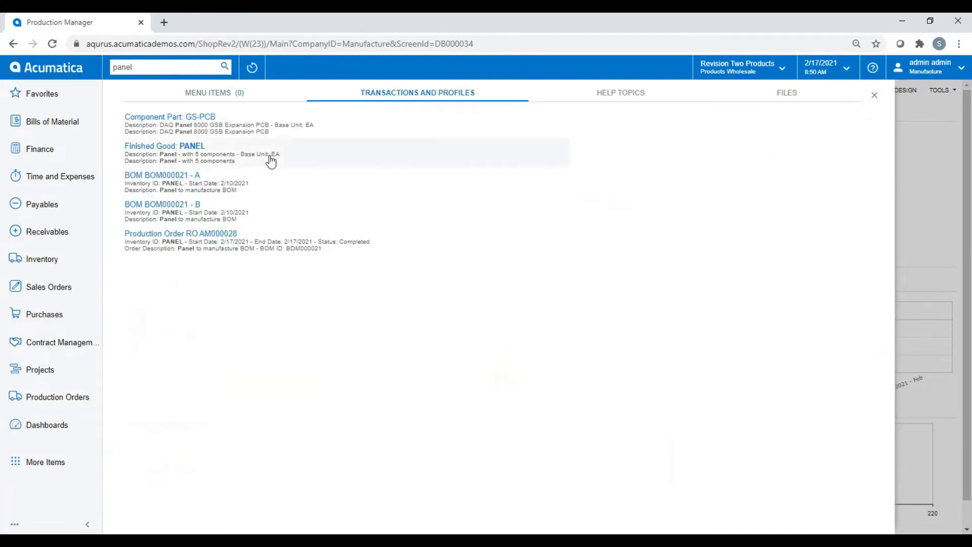
click(184, 147)
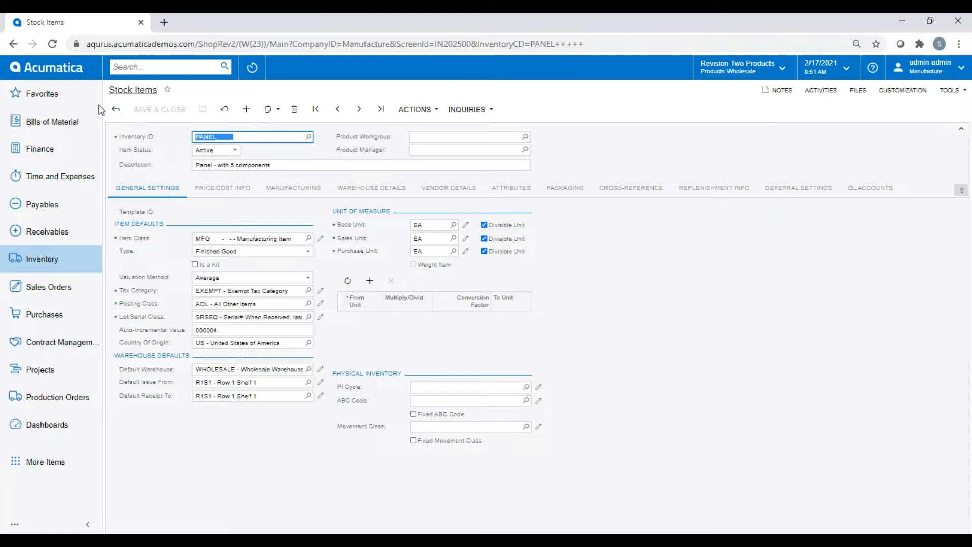
Create a new sales quote for the customer Alta Ace.
click(61, 287)
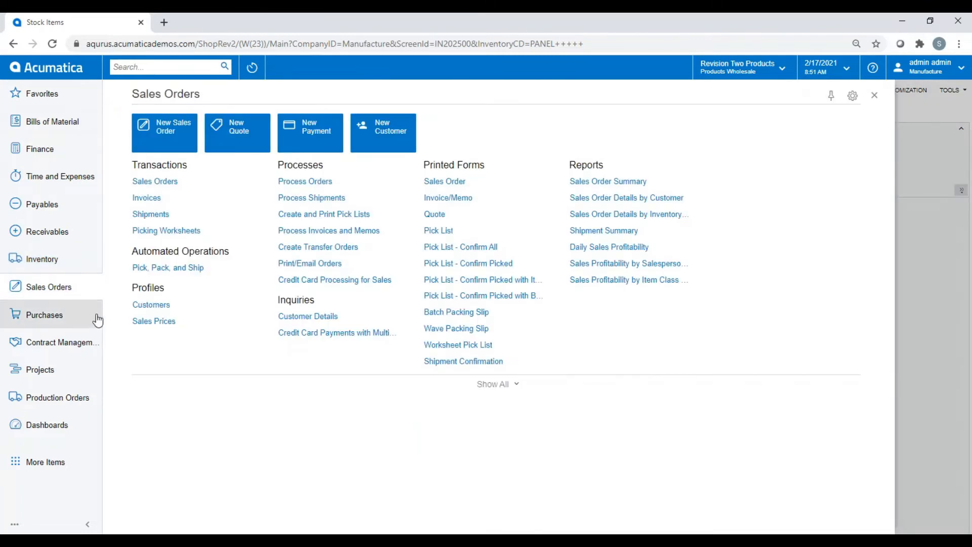
click(246, 133)
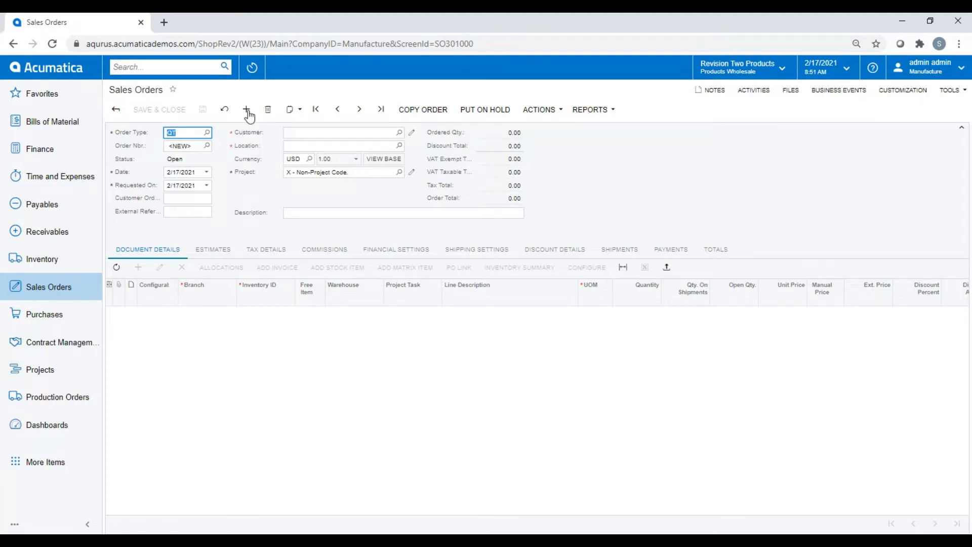
click(334, 133)
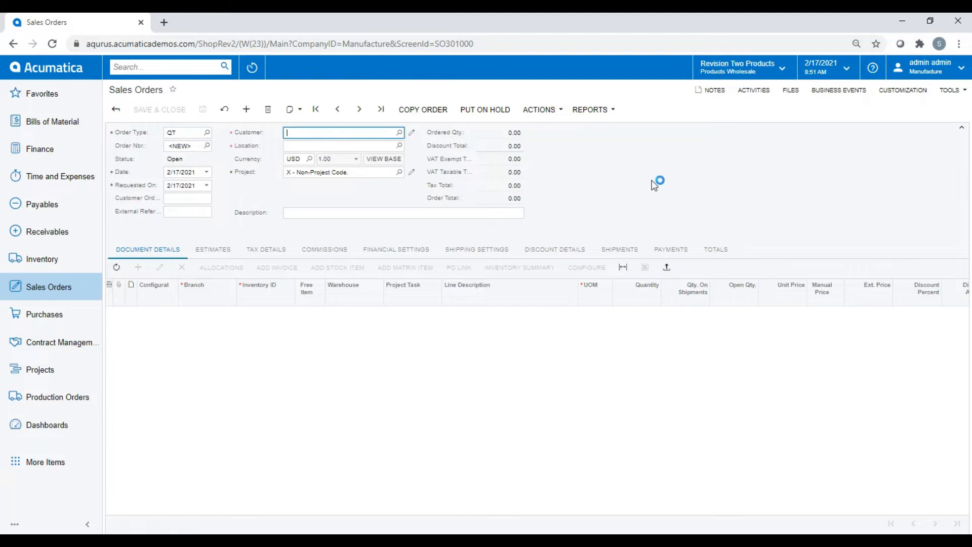
text(alta)
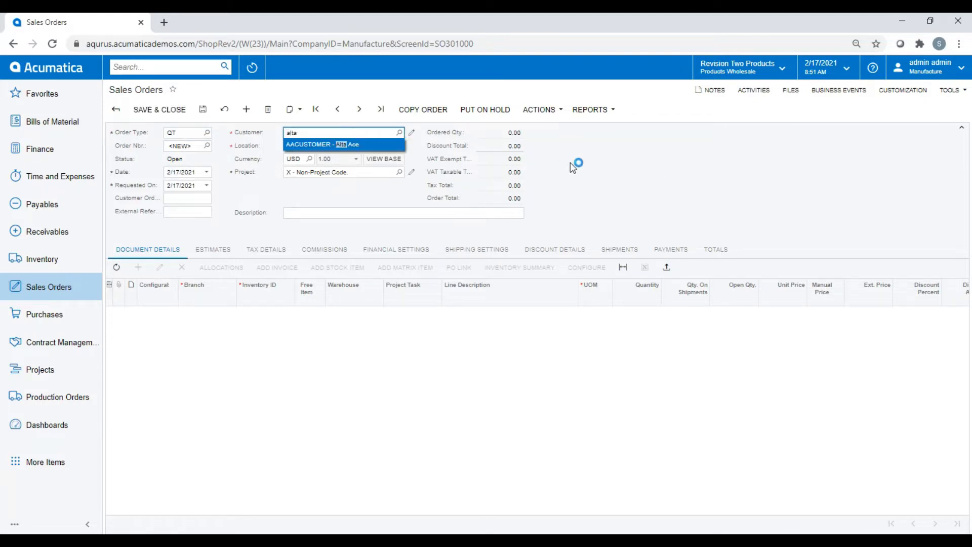
click(333, 145)
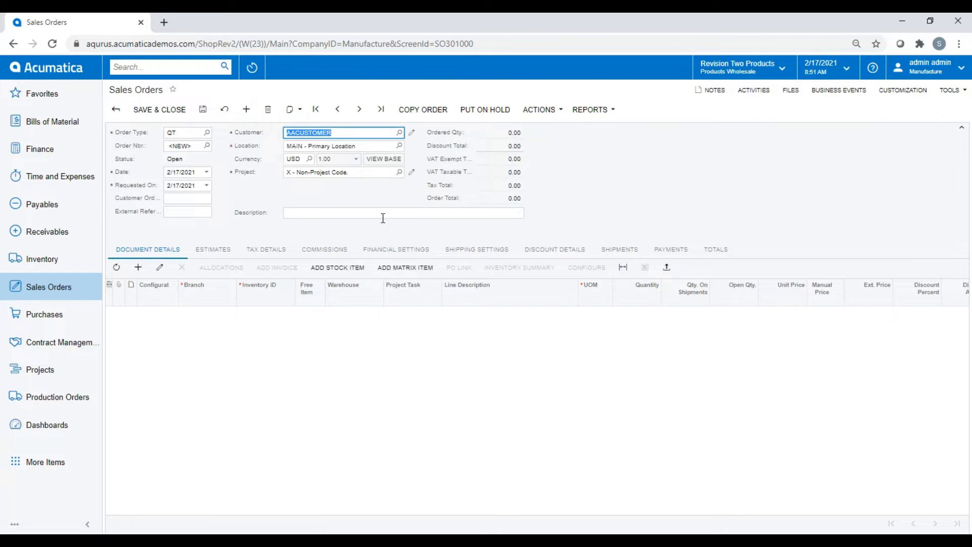
Add the PANEL item to the quote with a quantity of 5, keep its default unit price, and save the quote.
click(138, 267)
text(Panel)
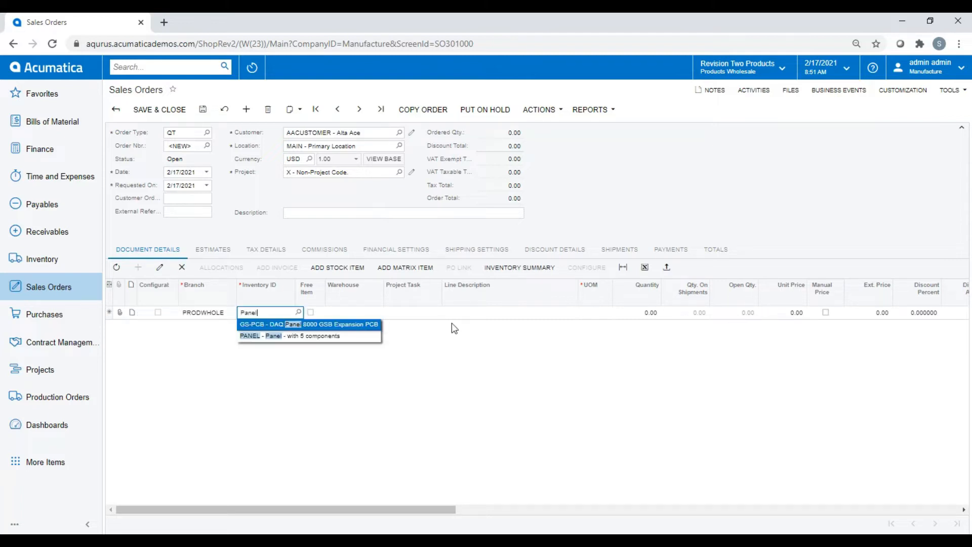
key(Down)
key(Return)
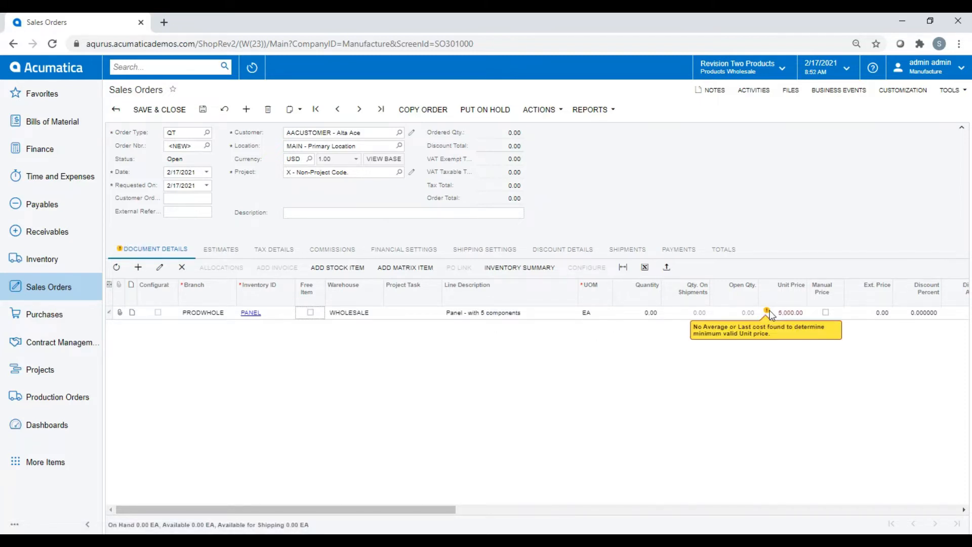
click(646, 313)
text(5)
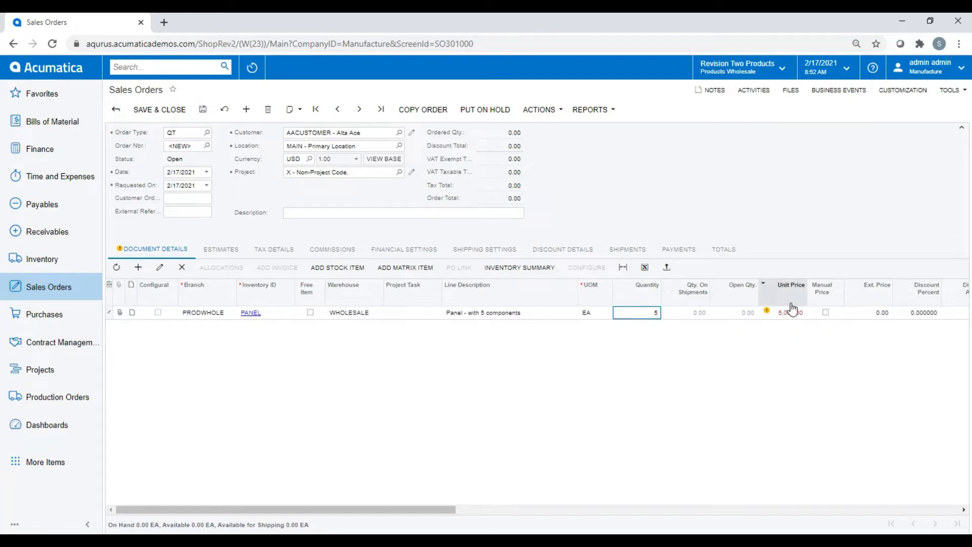
click(791, 312)
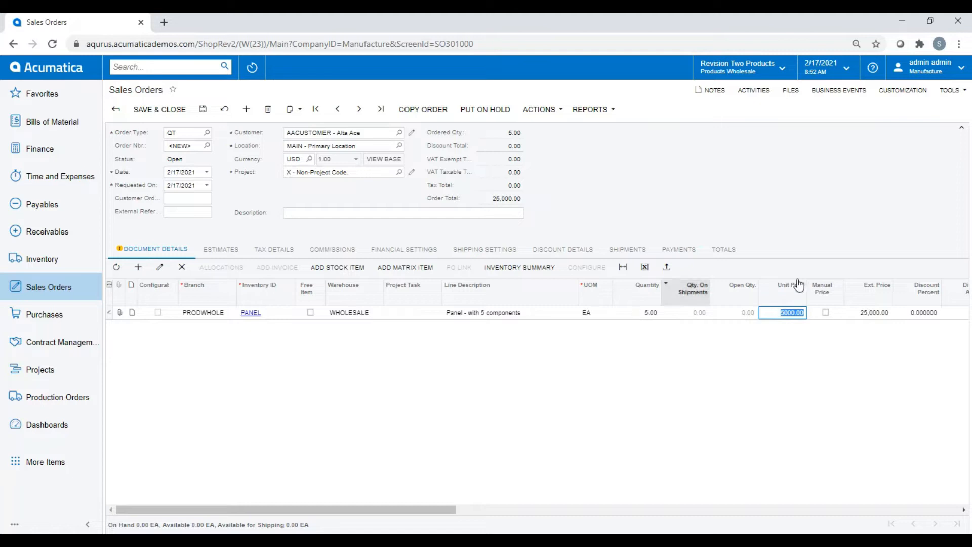
click(802, 339)
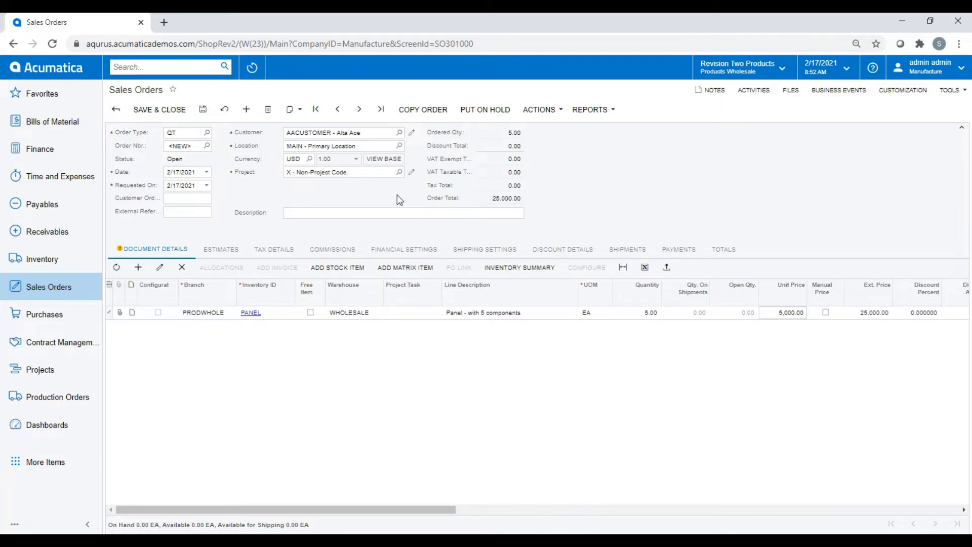
click(204, 110)
Generate the printable version of the quote and show its available export formats.
click(541, 118)
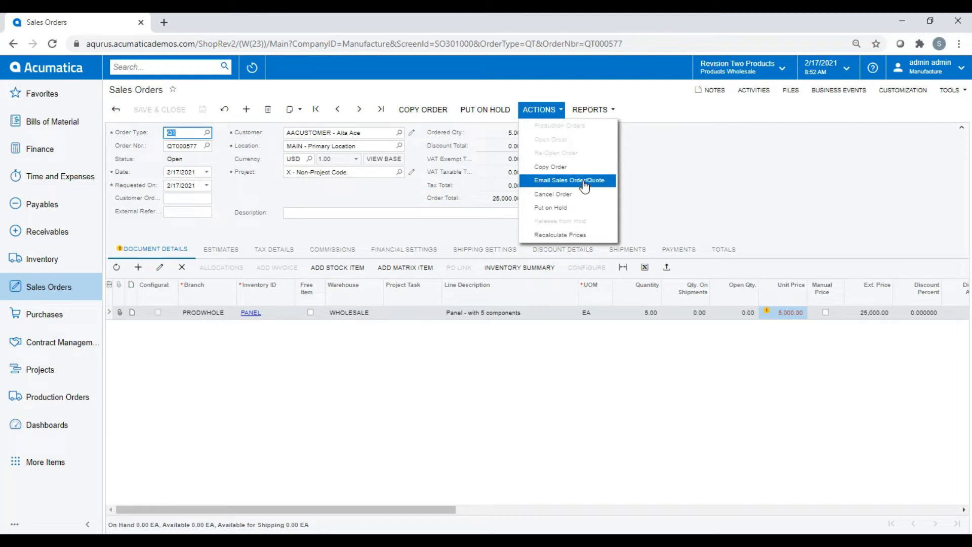
click(582, 186)
click(610, 110)
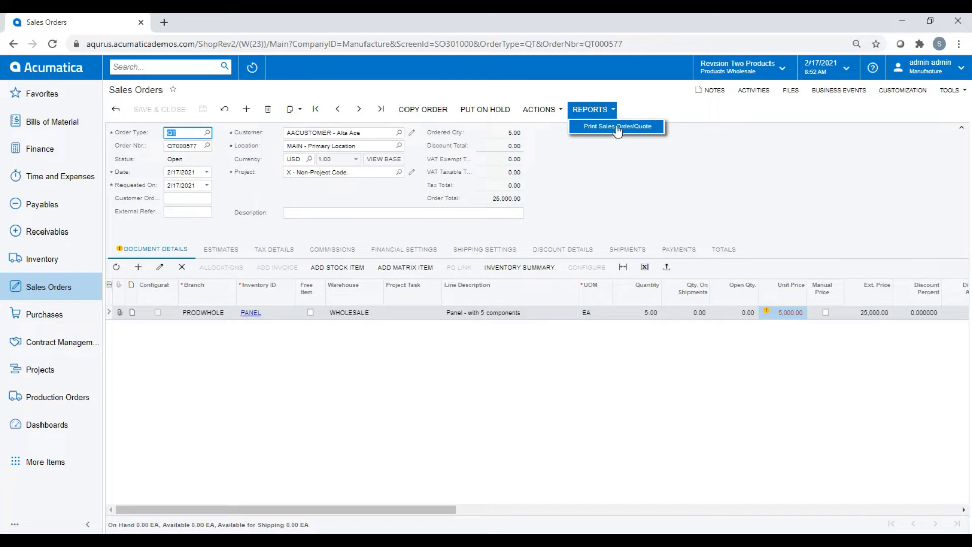
click(614, 127)
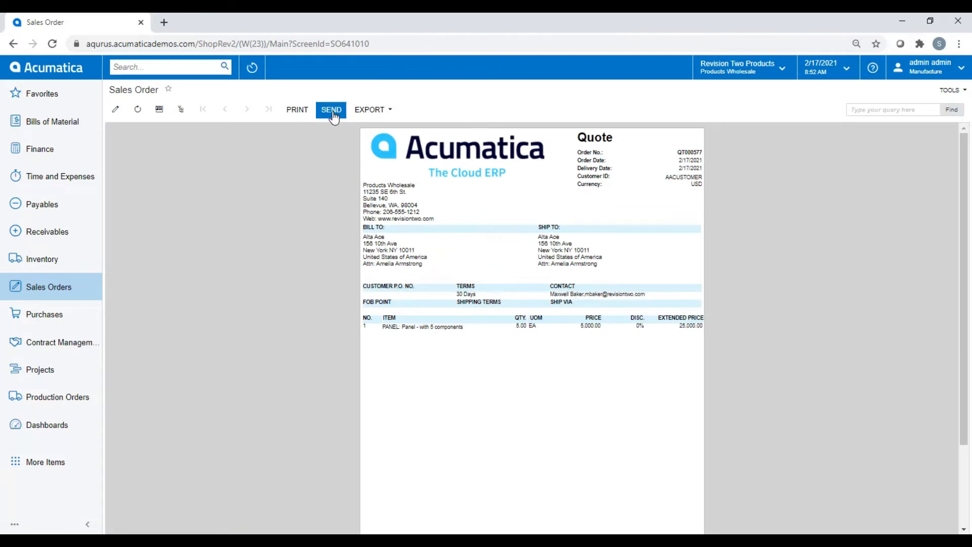
click(374, 109)
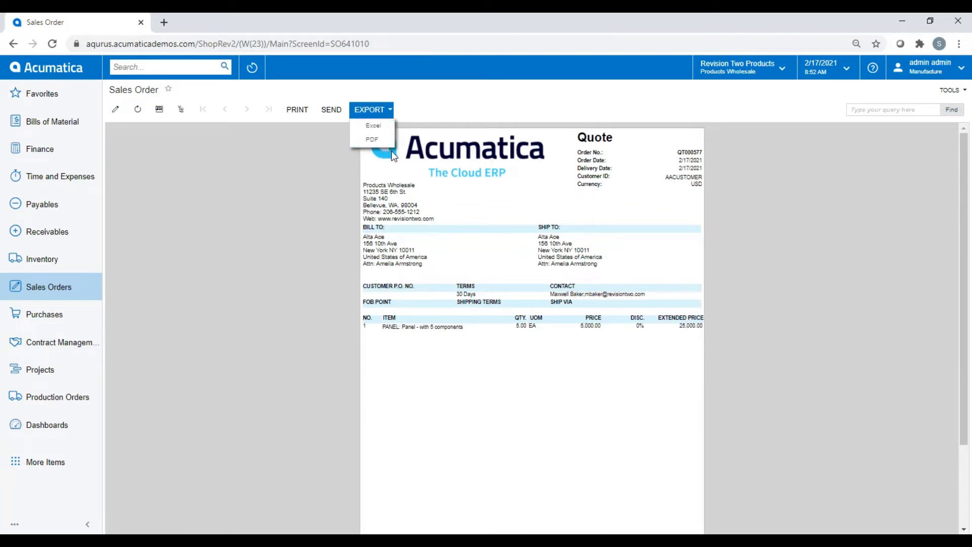
Reopen the newest Alta Ace quote from the list of all sales orders.
click(67, 287)
click(446, 183)
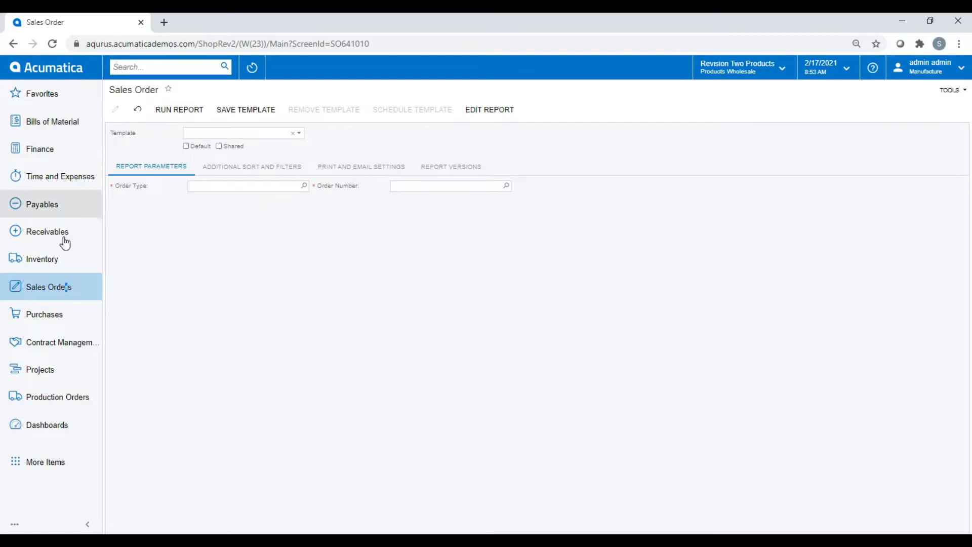
click(75, 287)
click(156, 182)
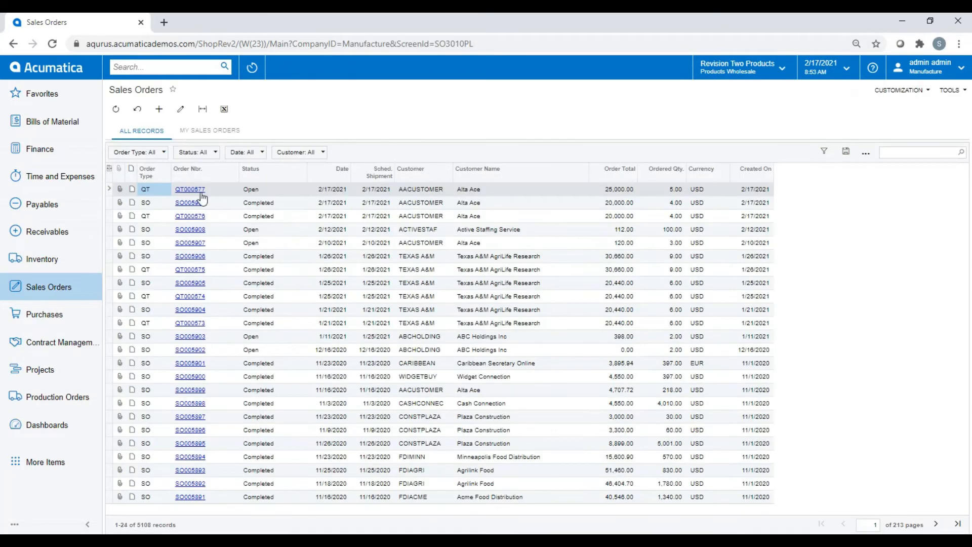
click(191, 191)
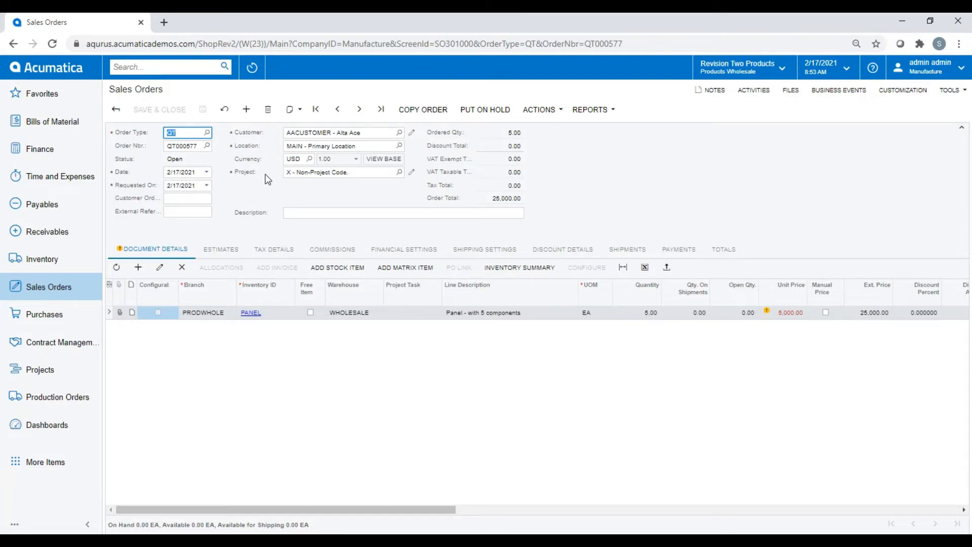
Copy the quote to a new order of type SO with unit prices and discounts recalculated, and save it.
click(540, 110)
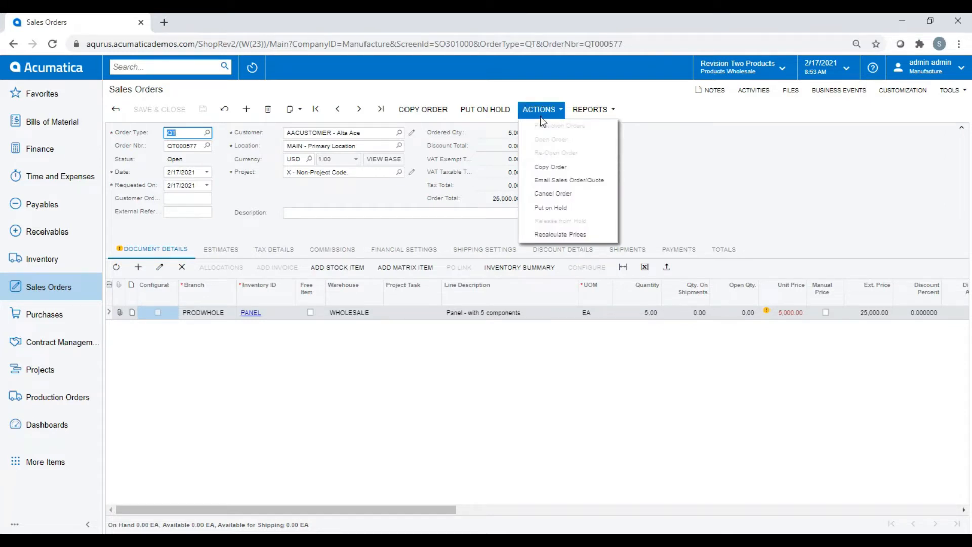
click(558, 167)
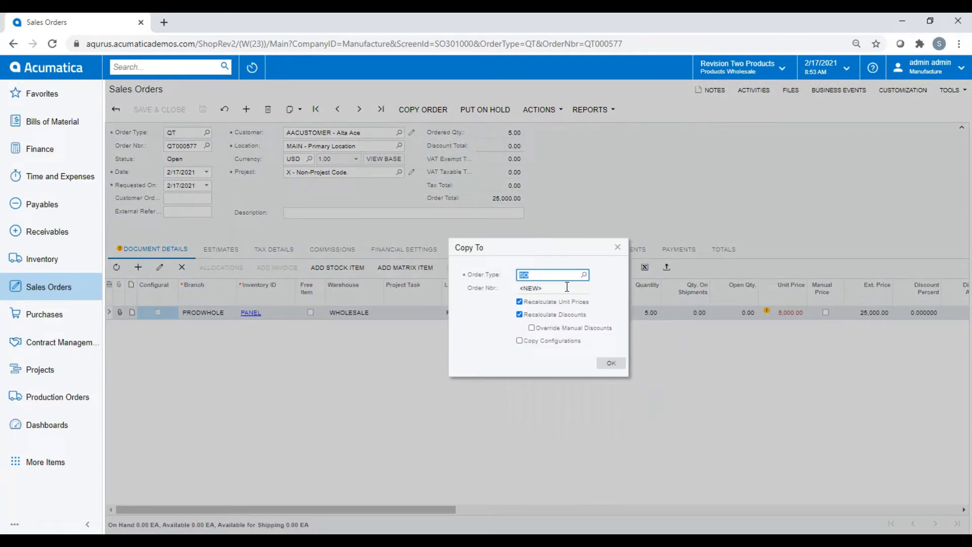
click(612, 363)
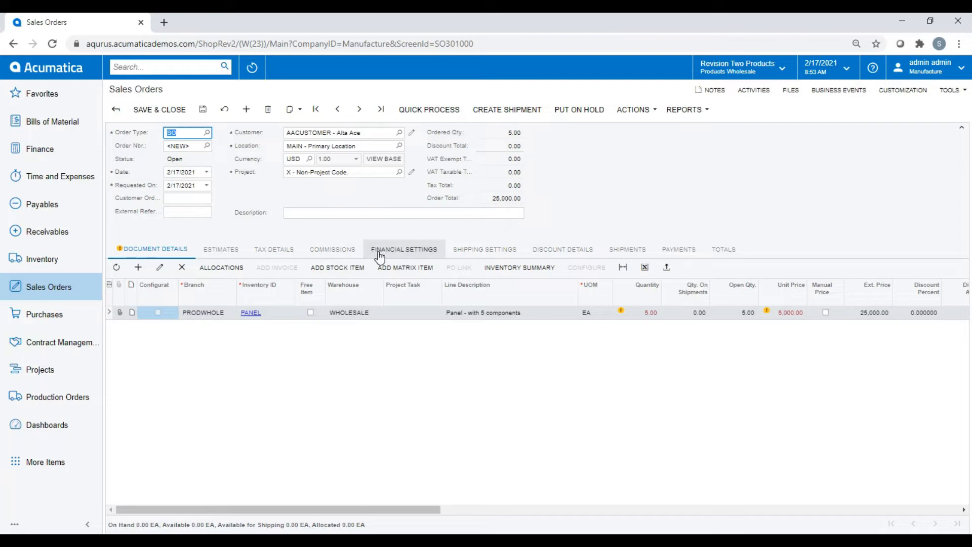
click(203, 112)
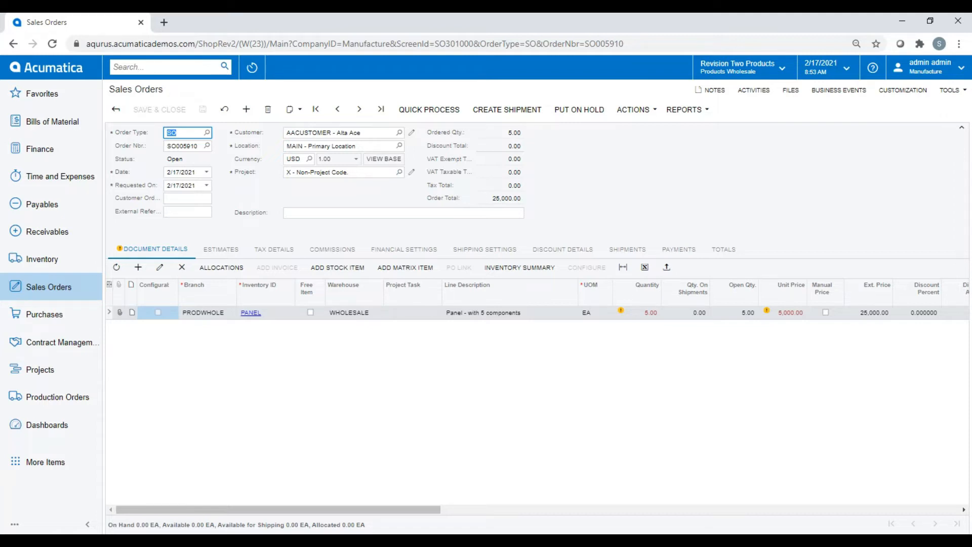
Attach the file 2ndtime_ERP.png to the sales order and check it in the order's attached files.
drag(971, 471, 643, 168)
click(793, 95)
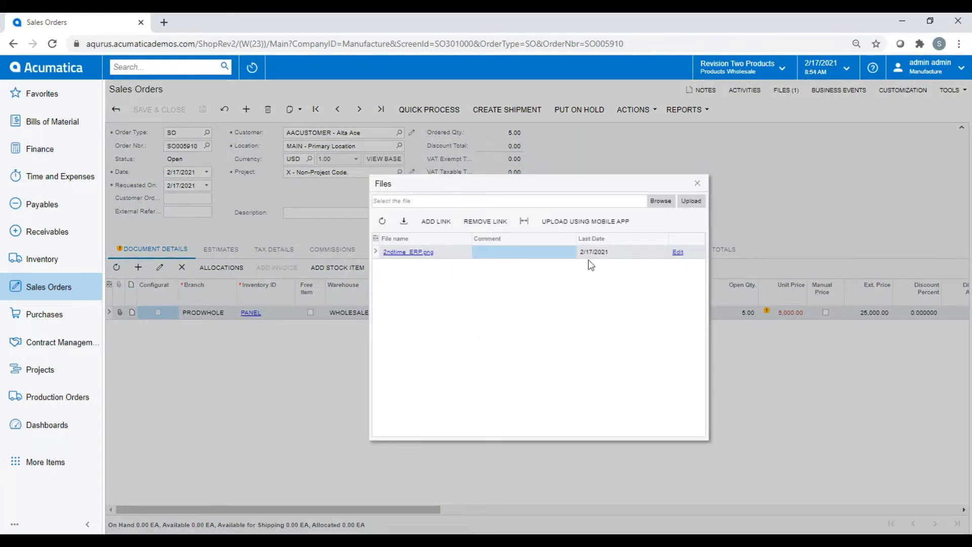
click(697, 183)
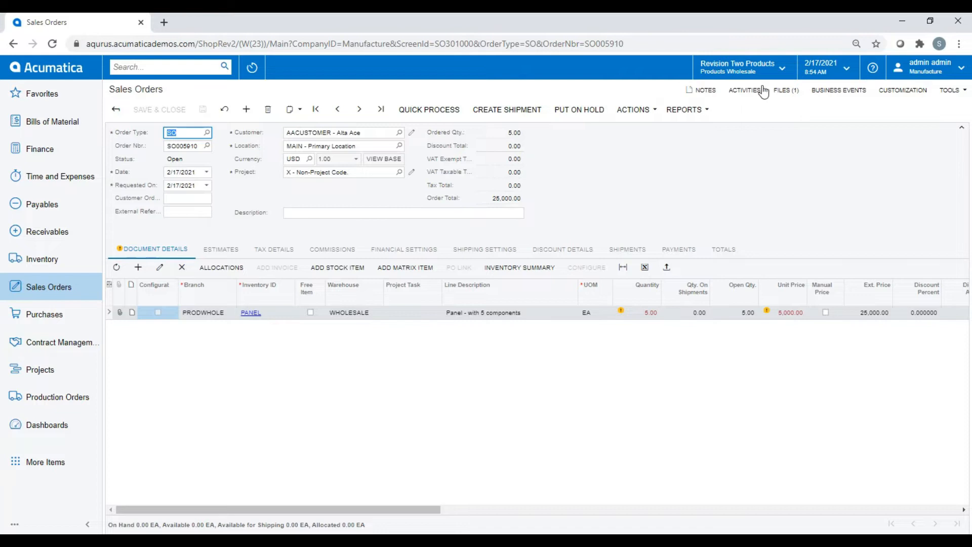
Add the note "new quote for customer" to the sales order and the note "Line level note" to its PANEL line.
click(702, 91)
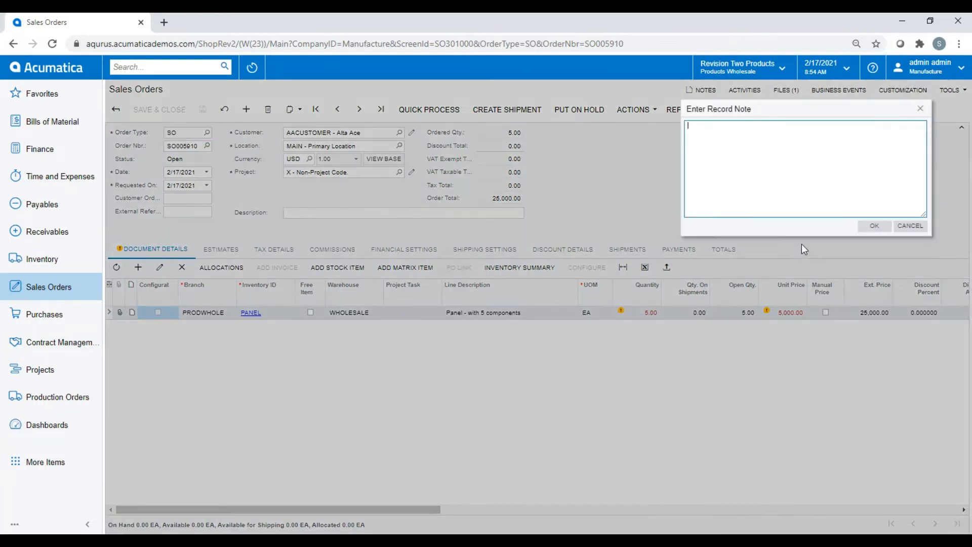
text(new quote for customer)
click(881, 226)
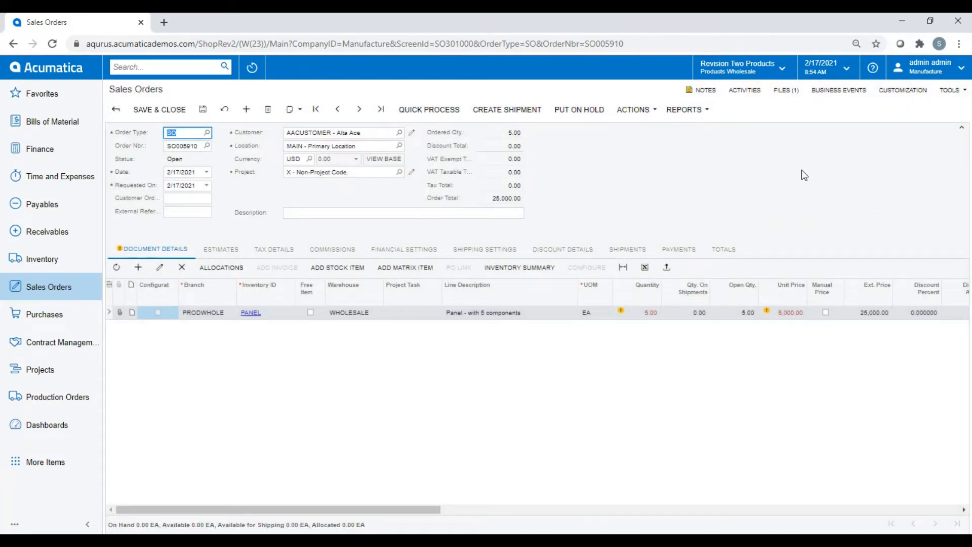
click(132, 313)
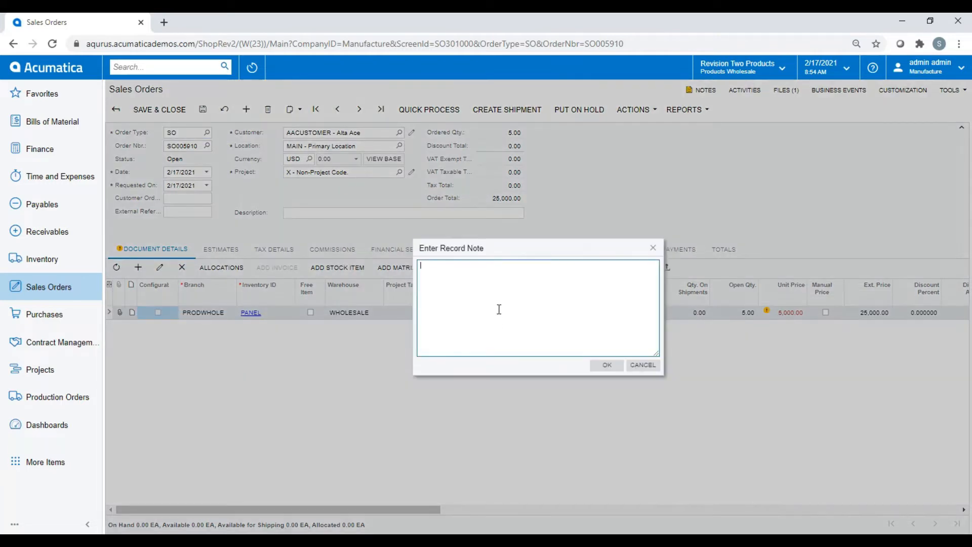
text(Line level note)
click(607, 365)
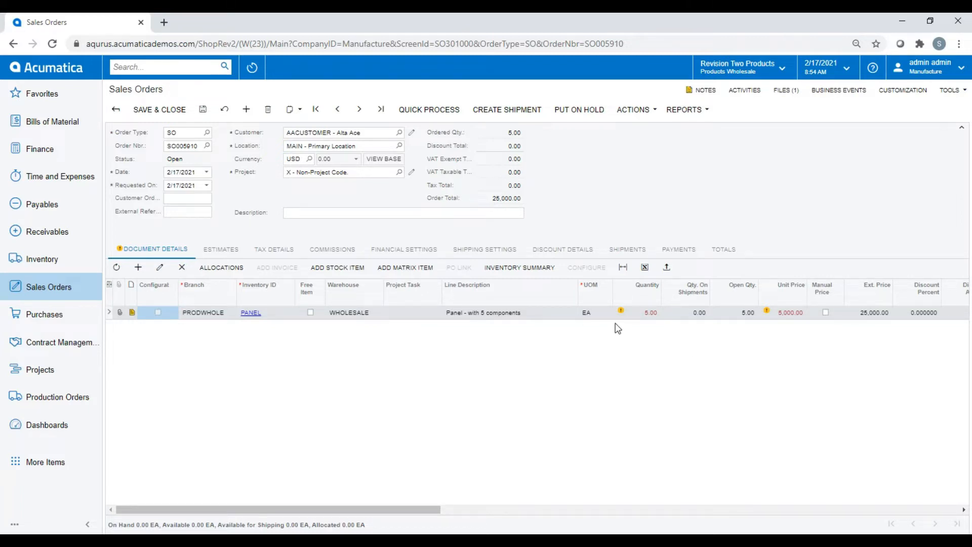
Check the PANEL line's quantity warning and the item's on-hand quantity in its warehouse details.
mouse_move(627, 311)
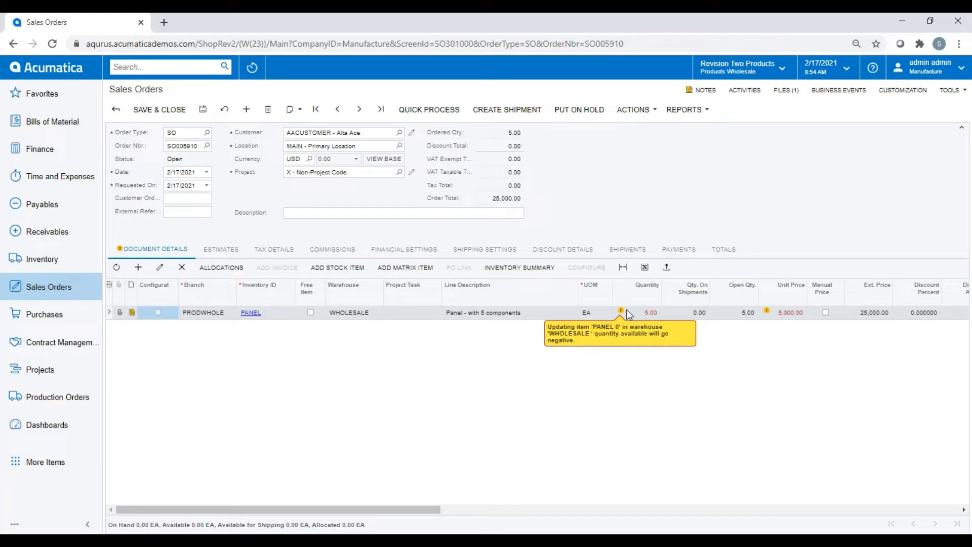
click(246, 313)
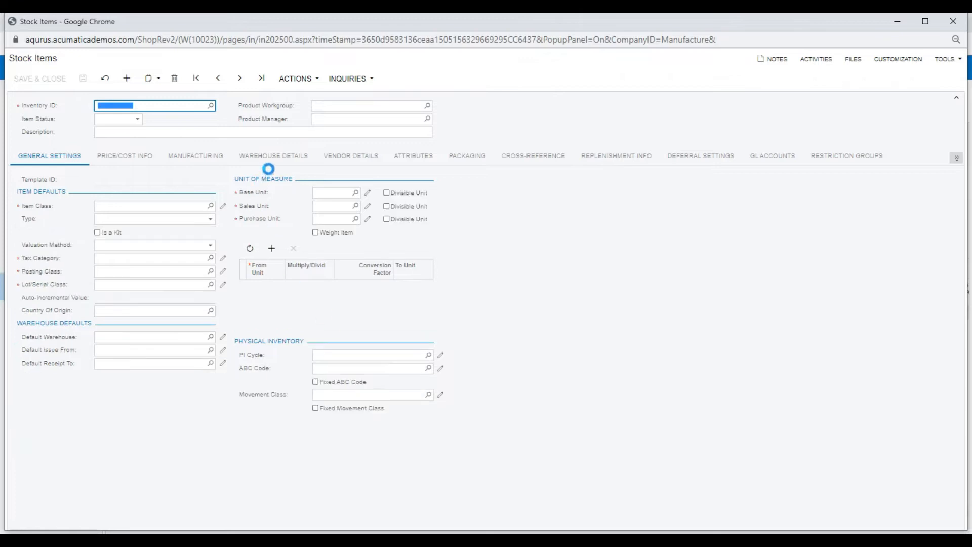
click(274, 160)
click(639, 229)
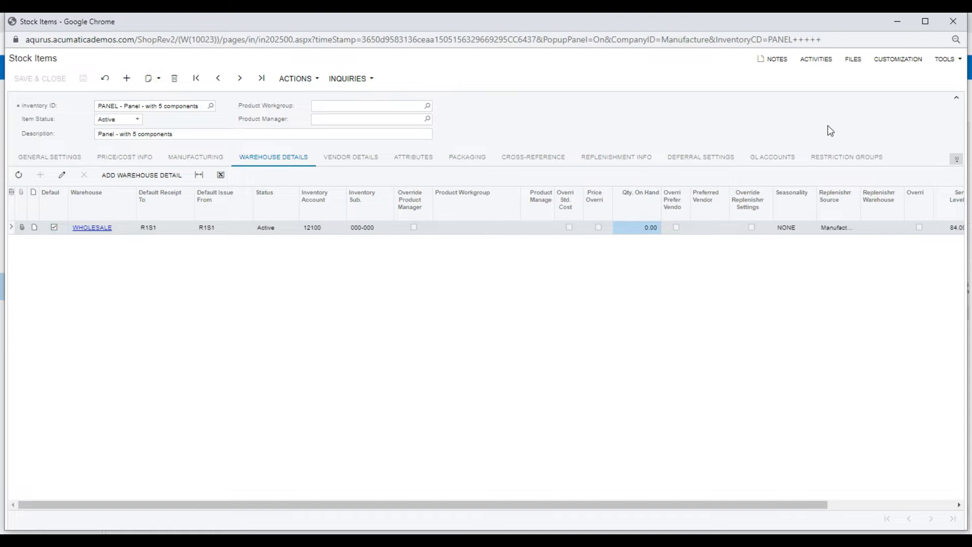
click(948, 22)
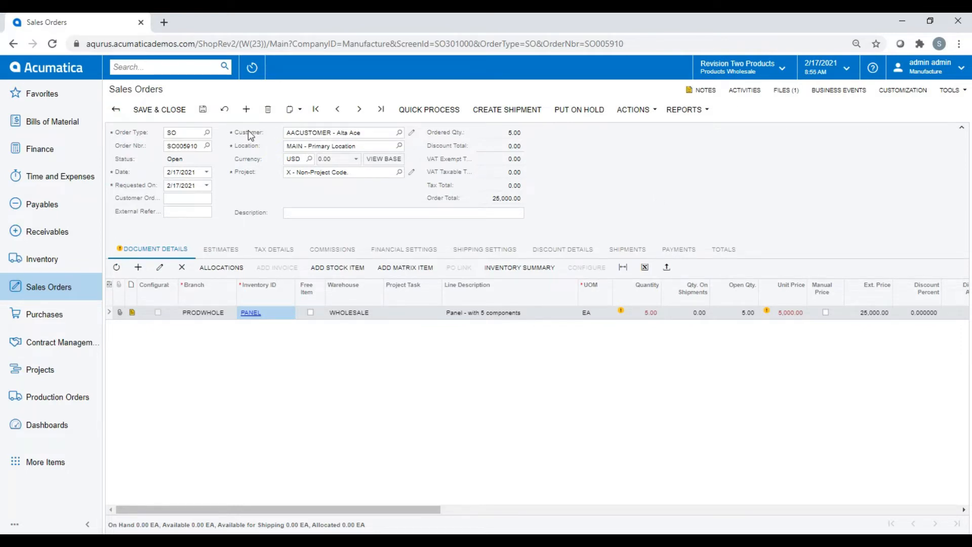
Save the sales order and check which actions it offers, such as Production Orders.
click(202, 110)
click(642, 112)
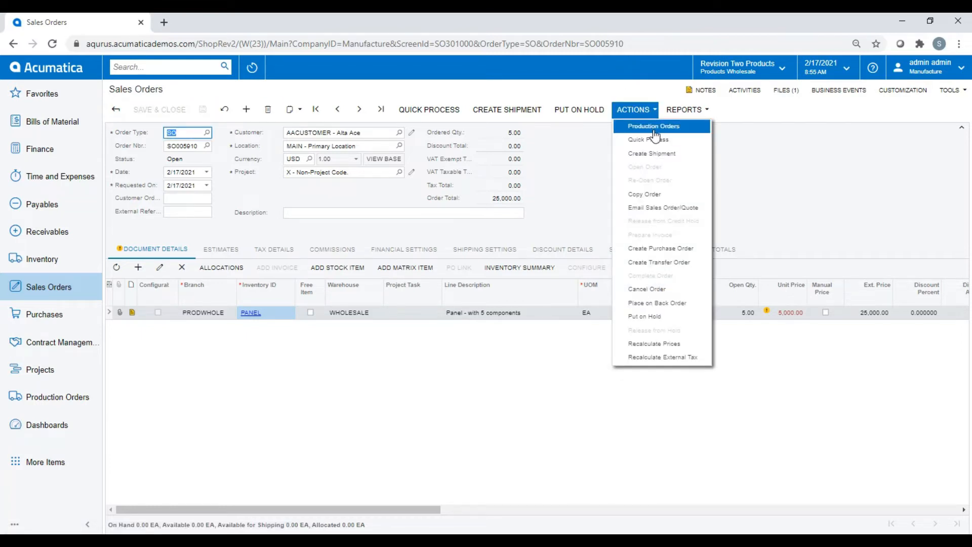
click(879, 195)
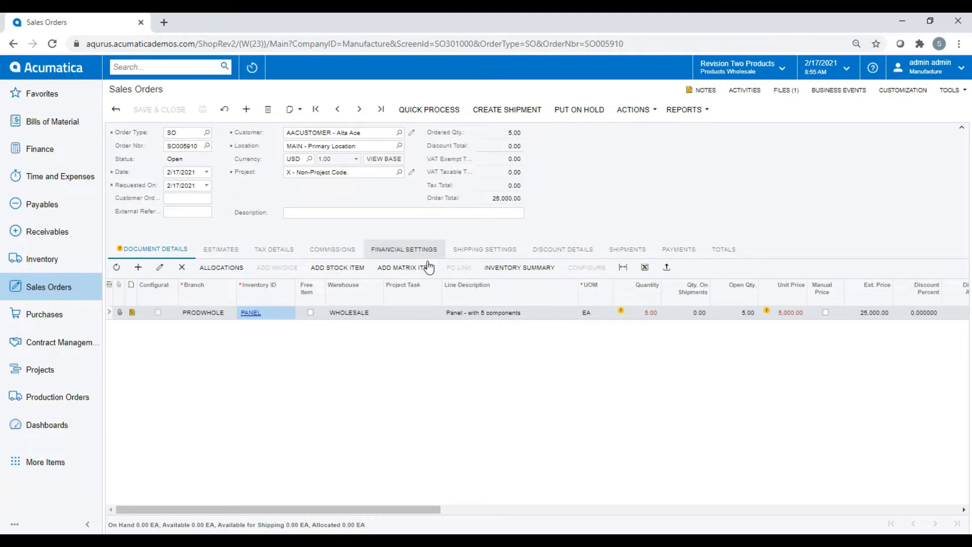
Start a new project from the sales order's project field and assign it to customer AACUSTOMER - Alta Ace.
click(370, 172)
key(BackSpace)
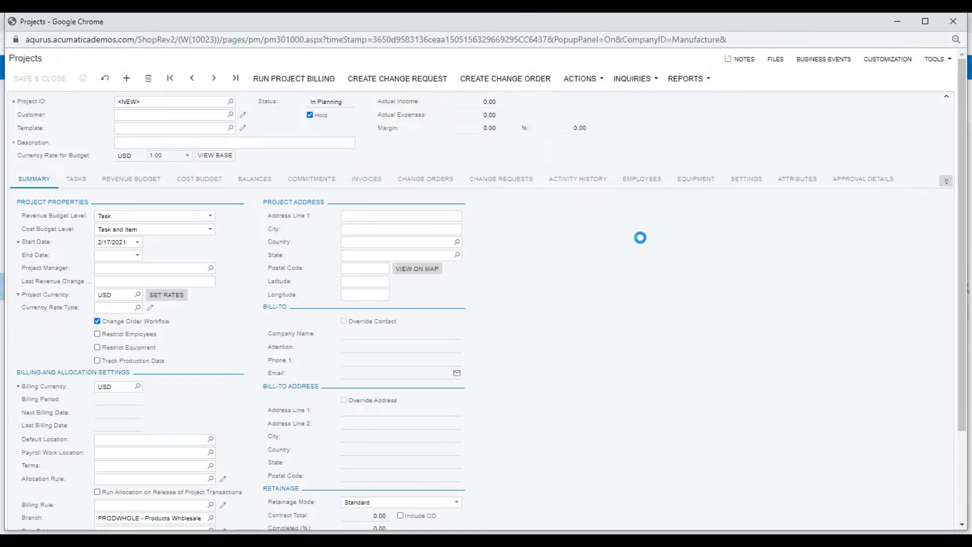
click(193, 115)
text(alta)
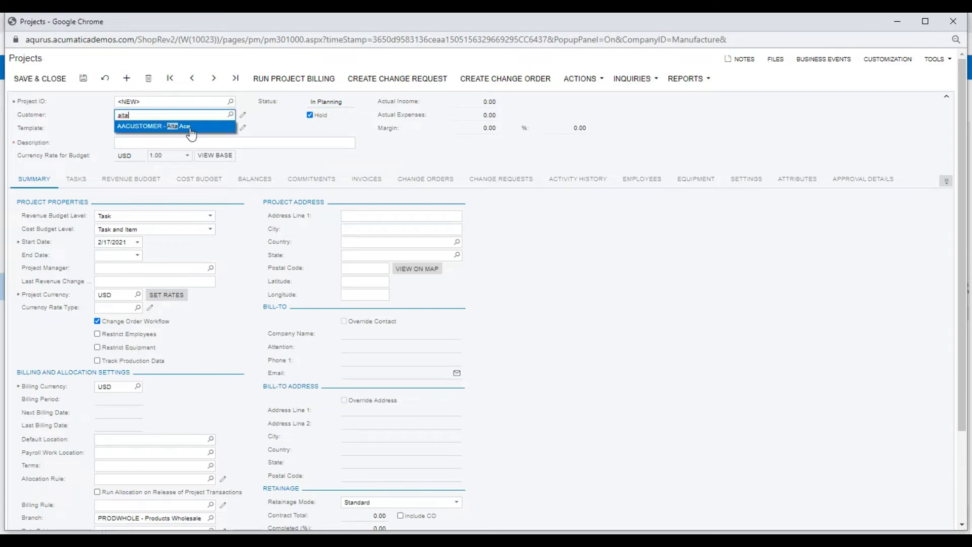
click(189, 128)
Apply the template MFG - Manufacturing Project to the new project.
click(183, 130)
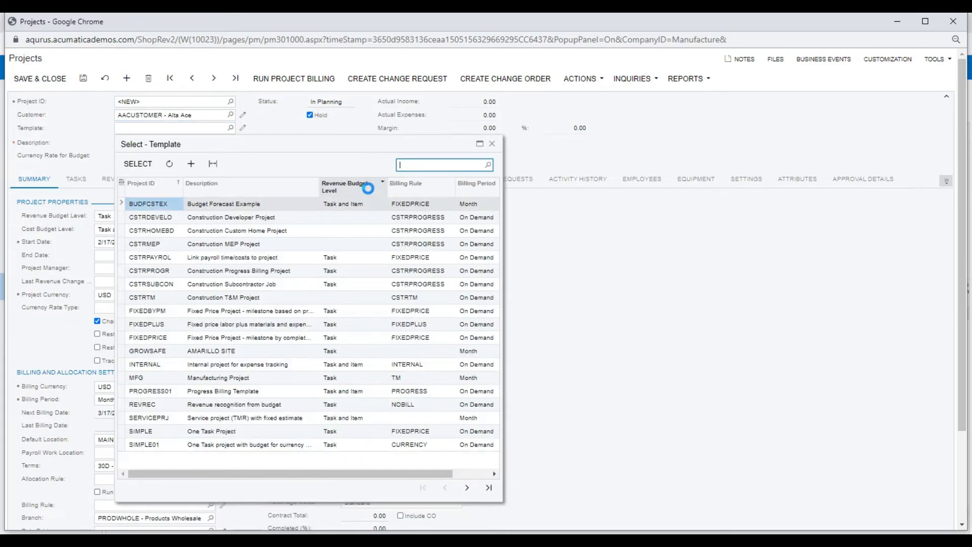
text(manuf)
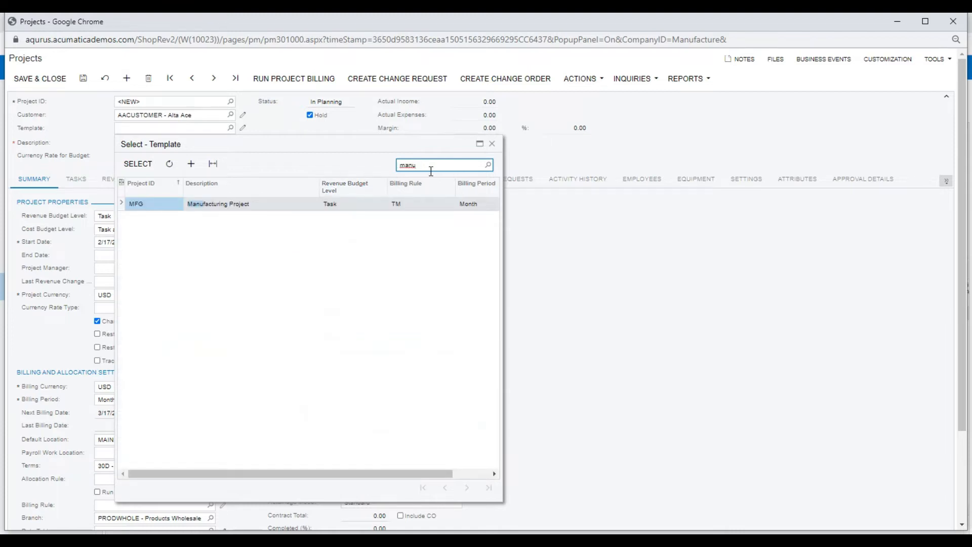
key(BackSpace)
key(BackSpace)
text(nuf)
double_click(227, 207)
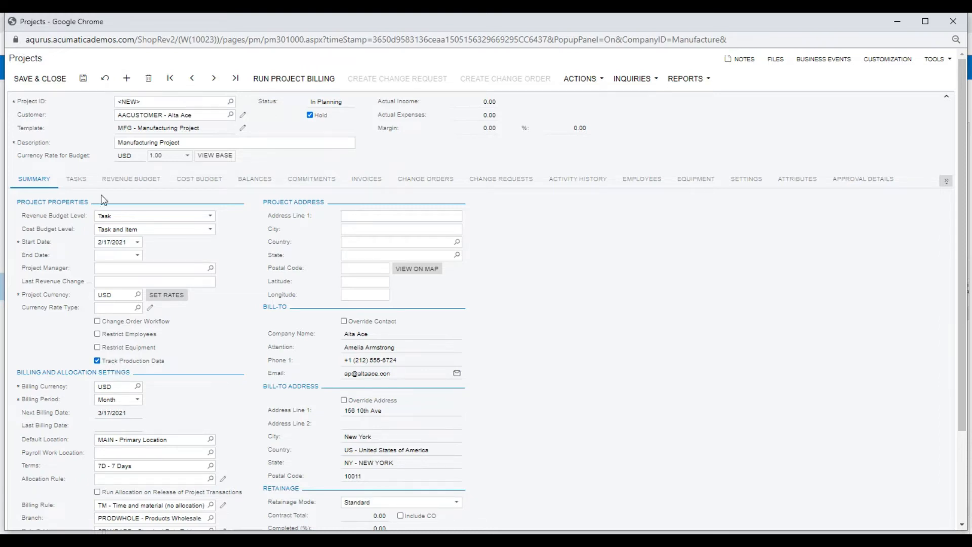
Review the tasks of the new project, save the project, and activate all its tasks.
click(79, 180)
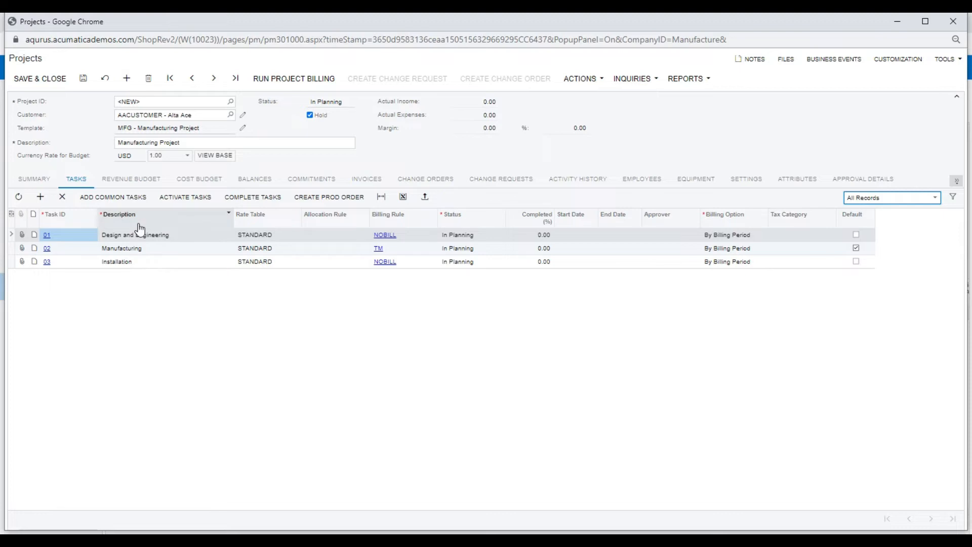
click(83, 78)
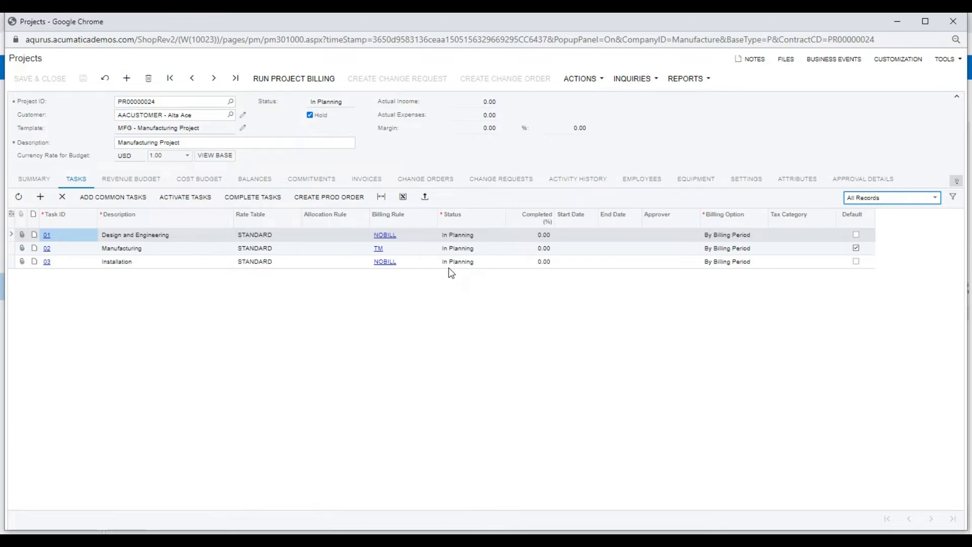
click(185, 197)
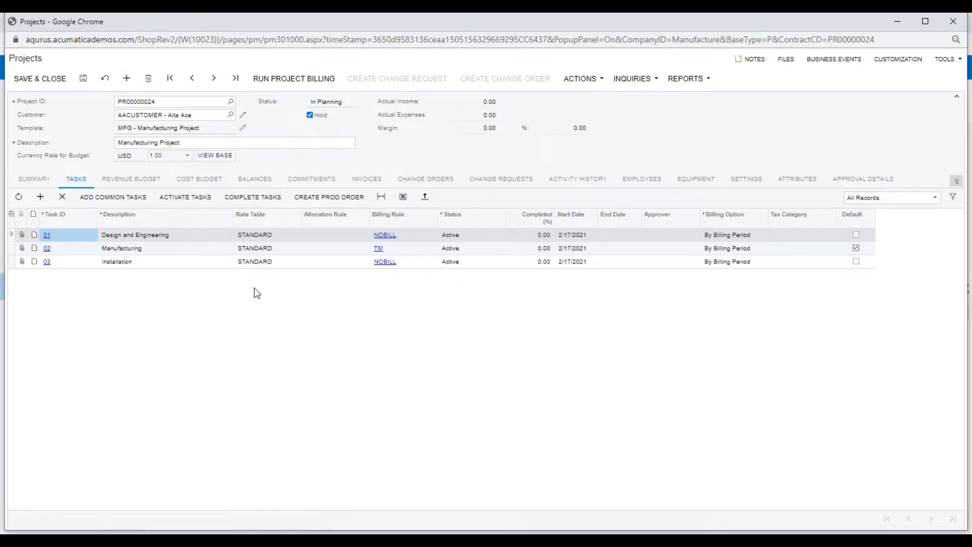
Take the project off hold, save it, and attach a file to it.
click(311, 120)
click(84, 78)
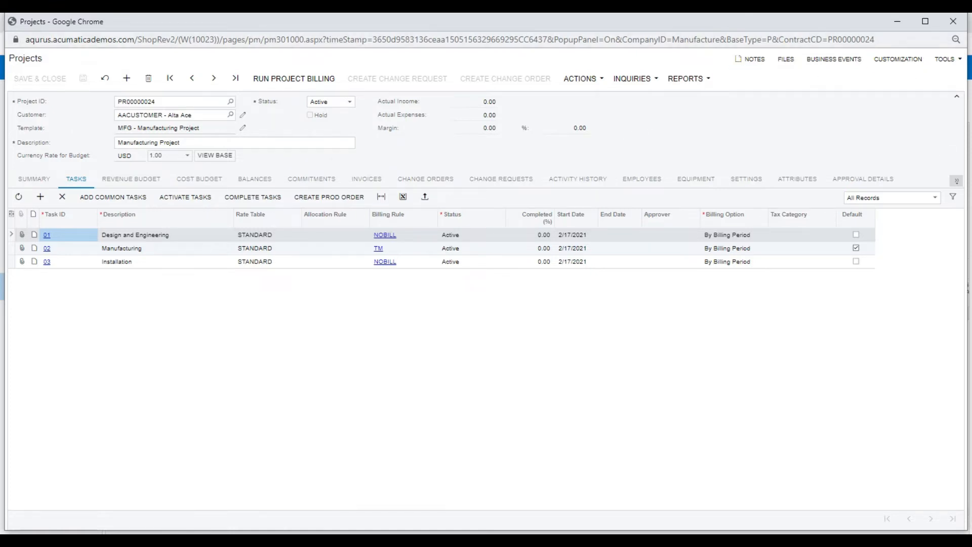
drag(971, 111, 704, 113)
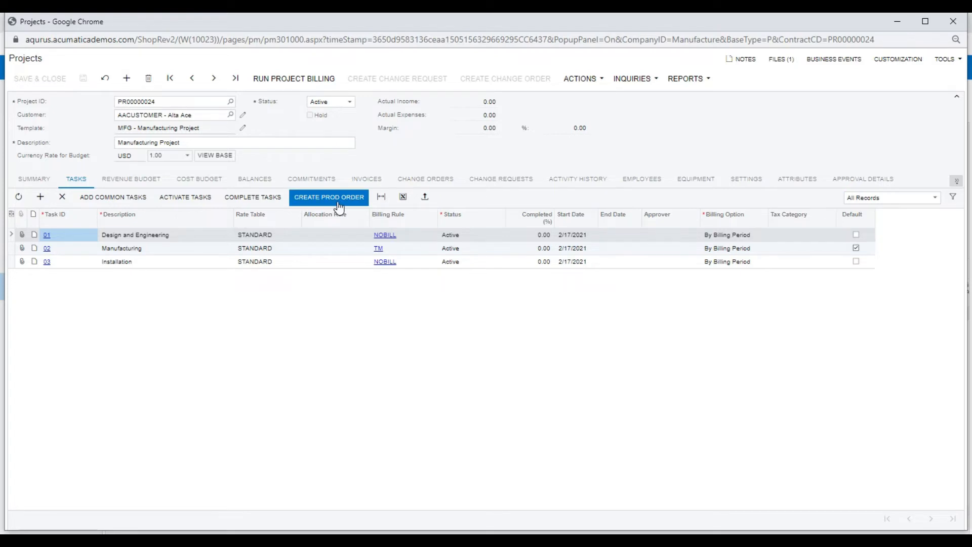
Create a production order from project task 02 Manufacturing for item PANEL with a quantity to produce of 5.
click(186, 238)
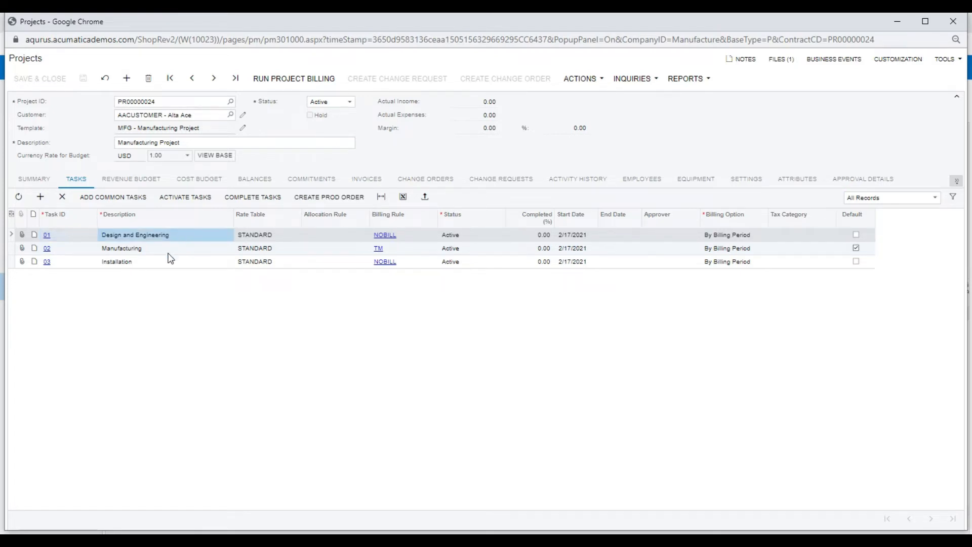
click(186, 249)
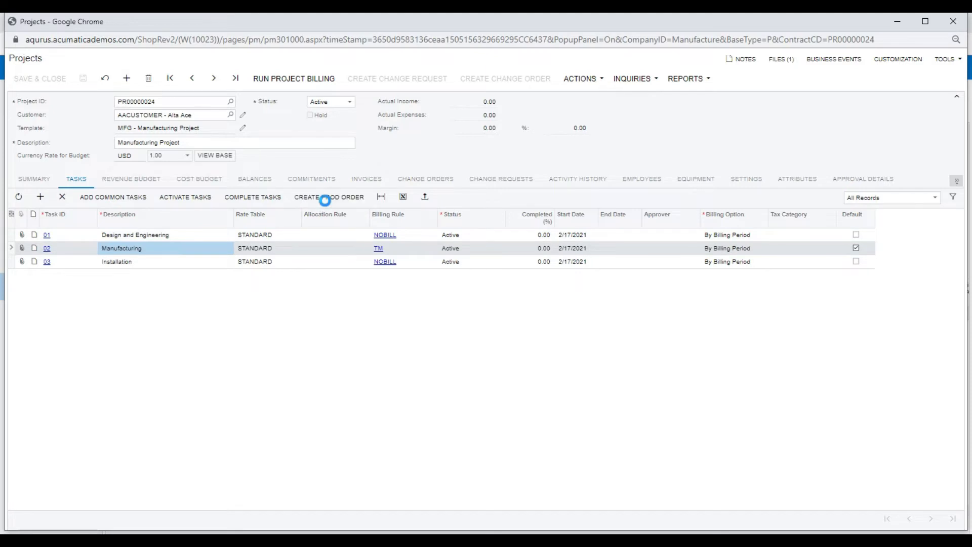
click(324, 203)
key(Tab)
key(Tab)
text(panel)
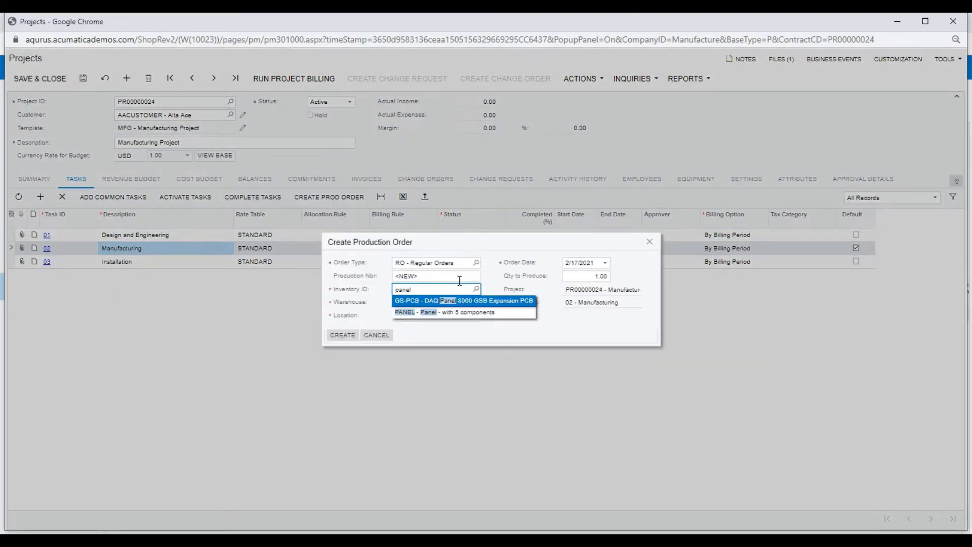
click(448, 313)
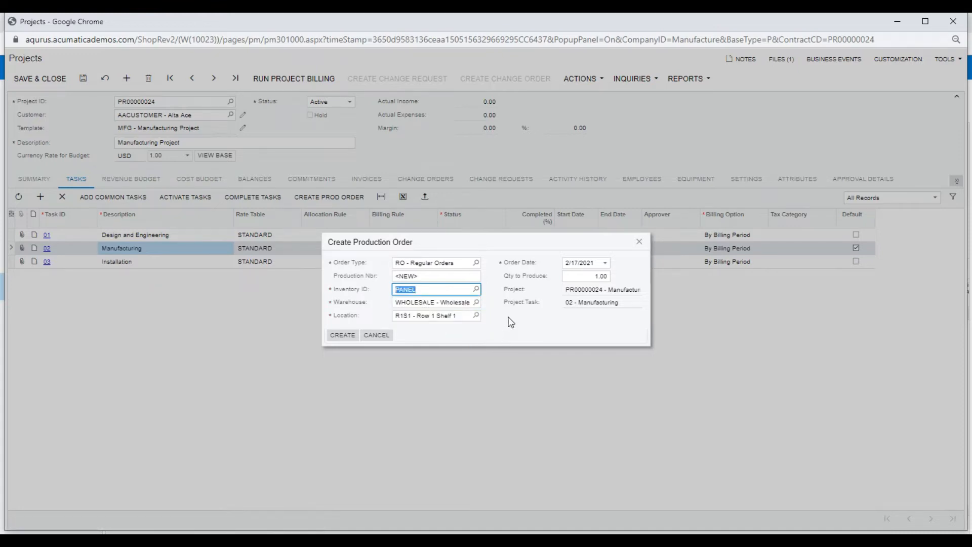
click(595, 278)
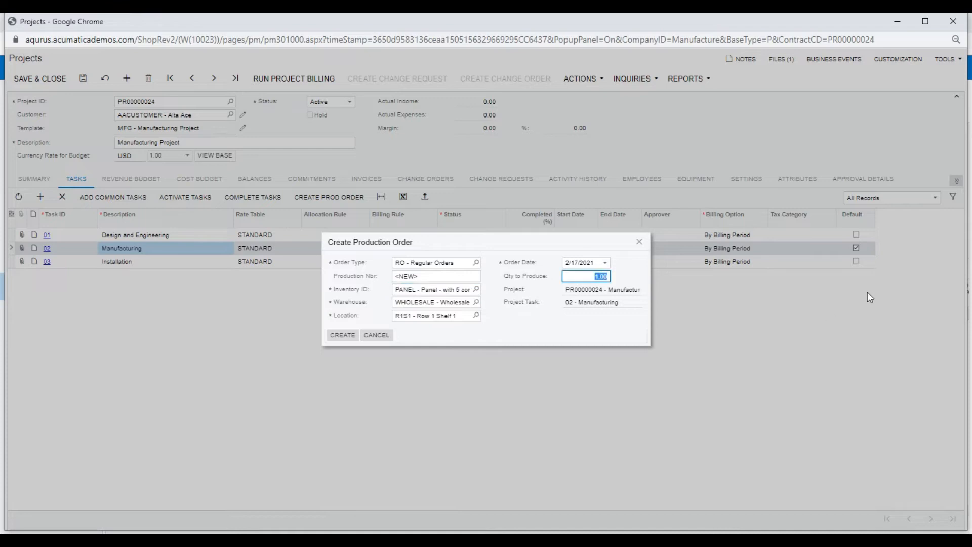
text(5)
key(Tab)
click(343, 335)
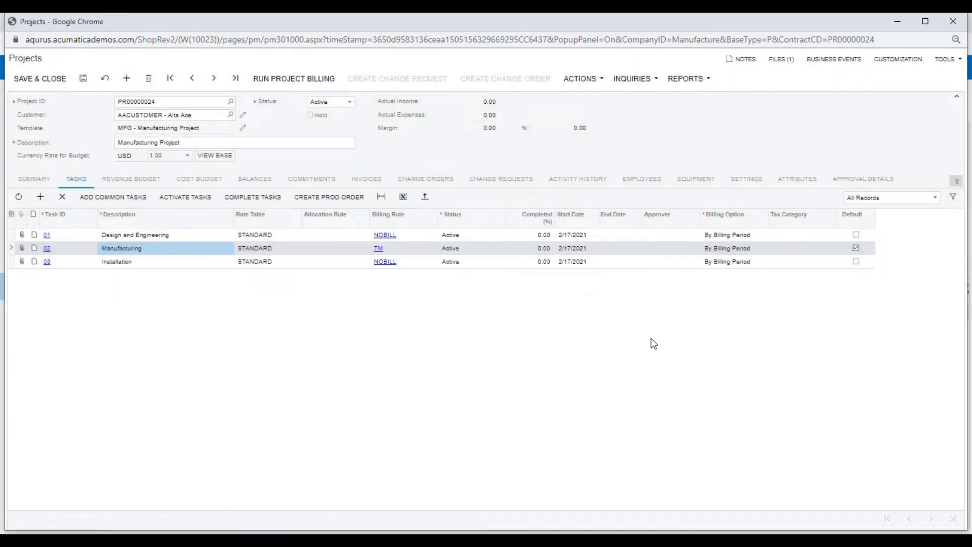
Review the project's production orders and open the details of the PANEL order.
click(956, 181)
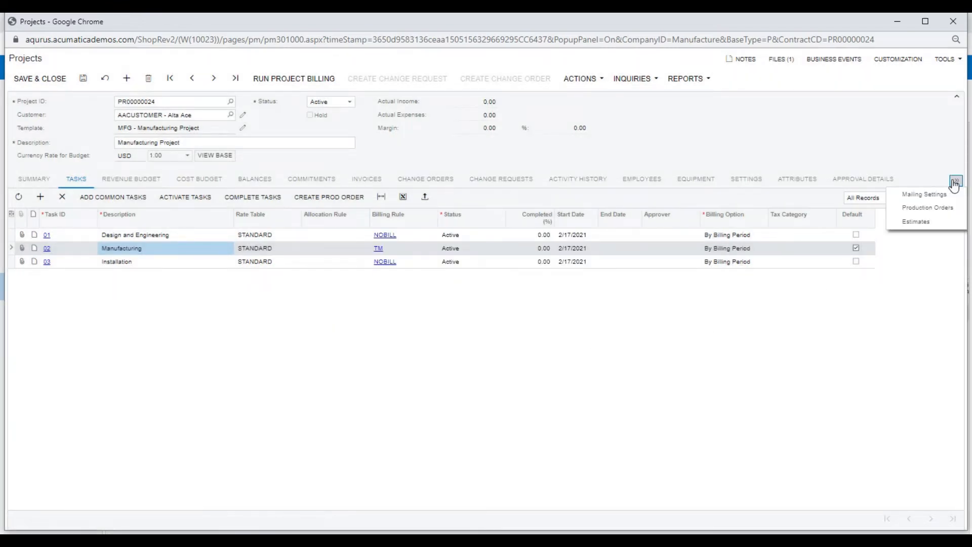
click(928, 208)
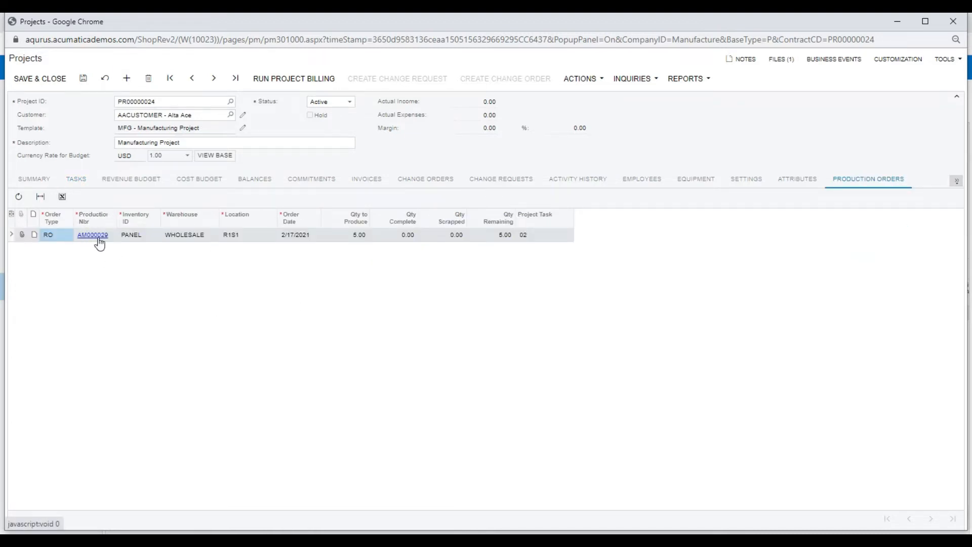
click(179, 237)
click(350, 238)
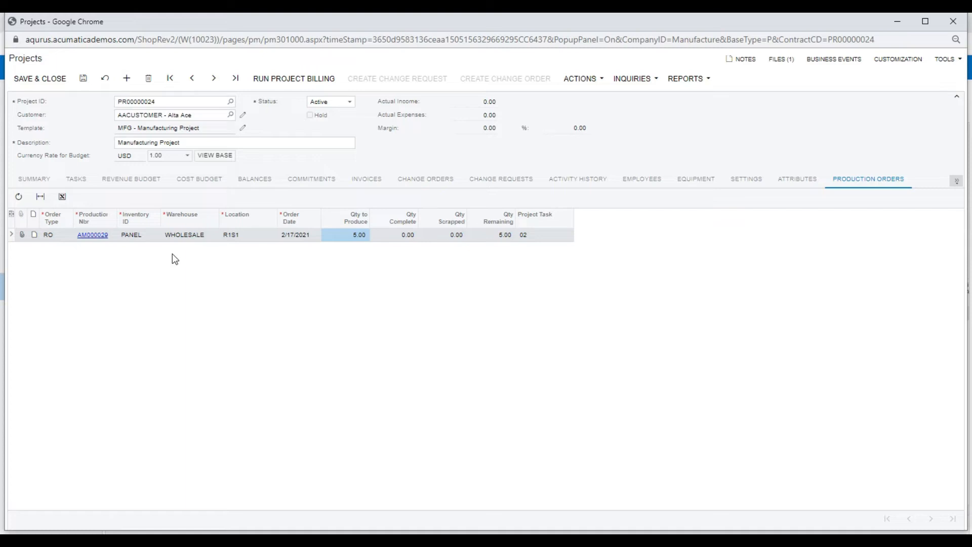
click(94, 236)
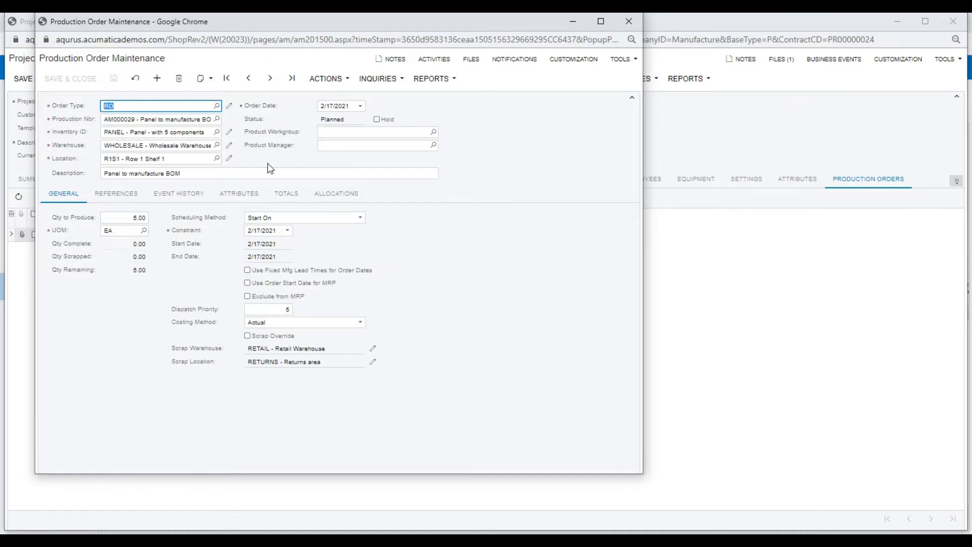
Examine the PANEL item's manufacturing settings and its default bill of material, including the Assembly operation and its materials.
click(175, 131)
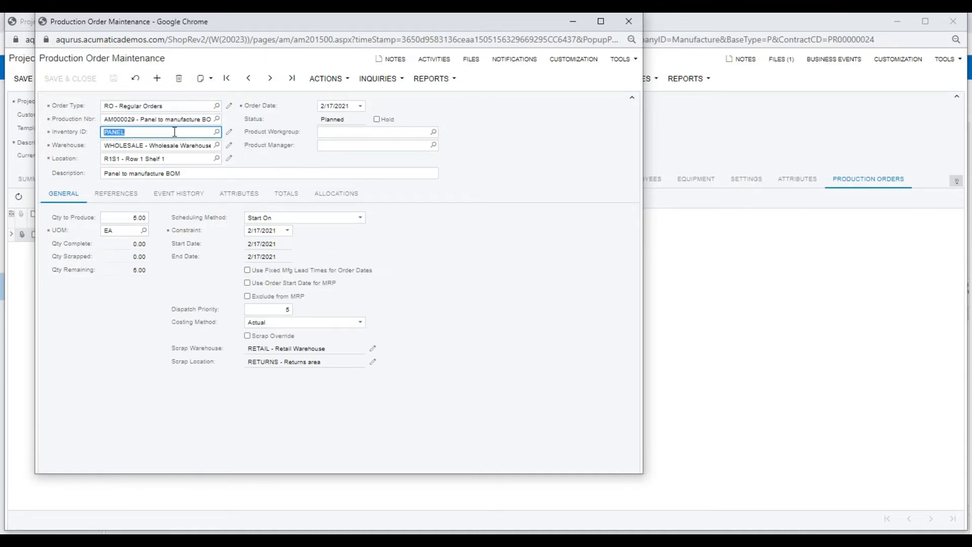
click(229, 145)
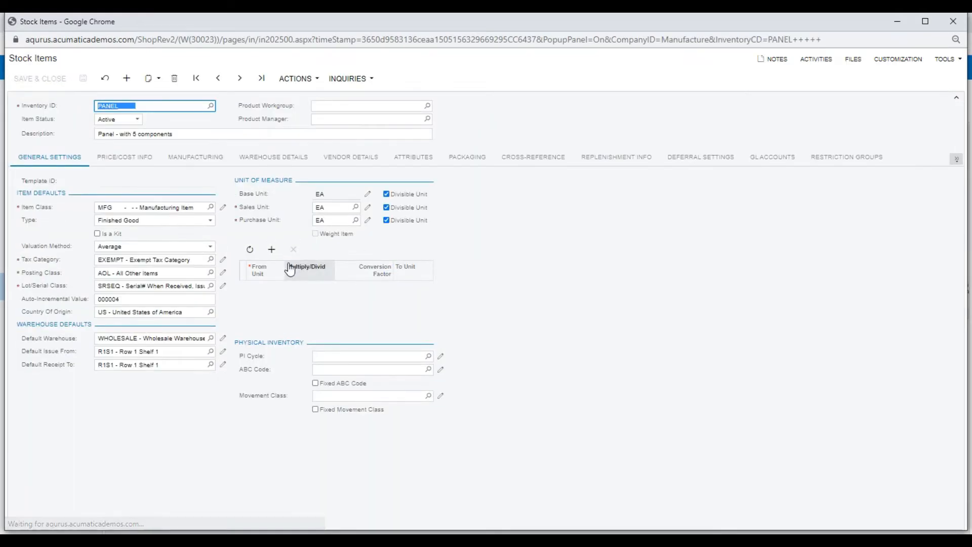
click(216, 165)
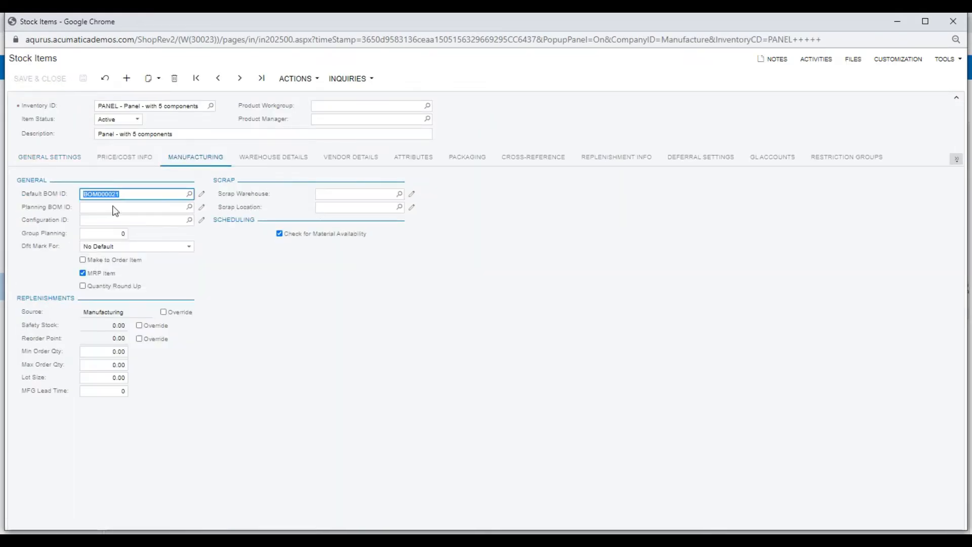
click(134, 208)
click(146, 196)
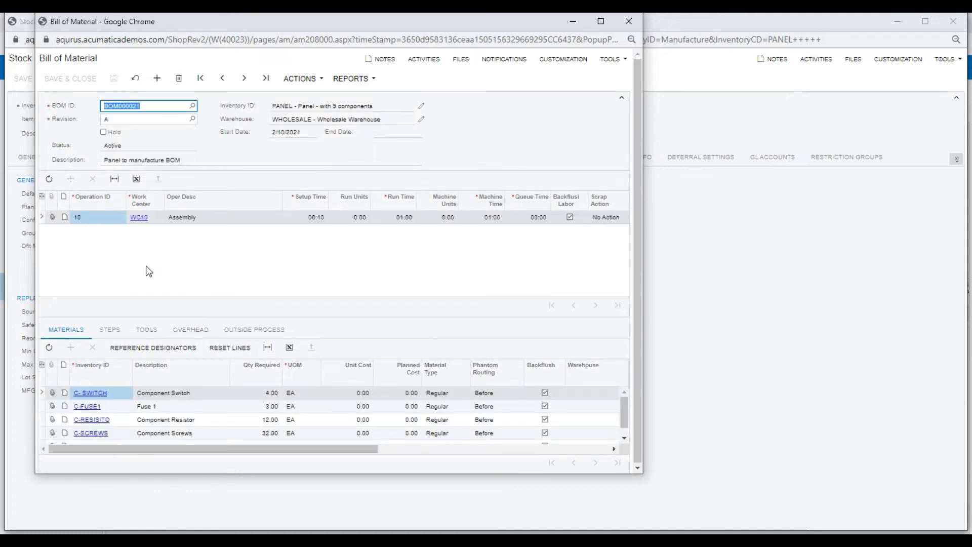
click(186, 216)
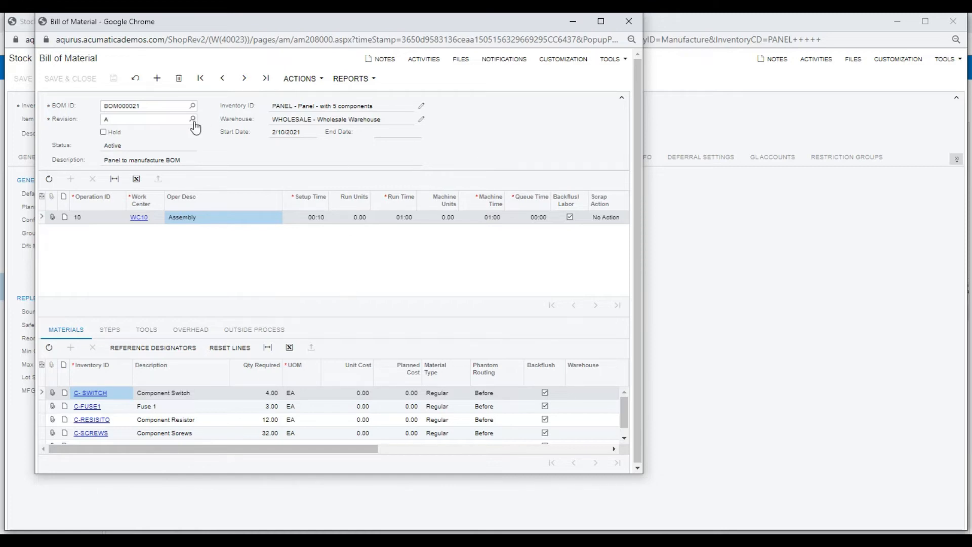
Review the PANEL bill of material's available revisions, the operations offered for it, and its component materials.
click(152, 122)
click(192, 119)
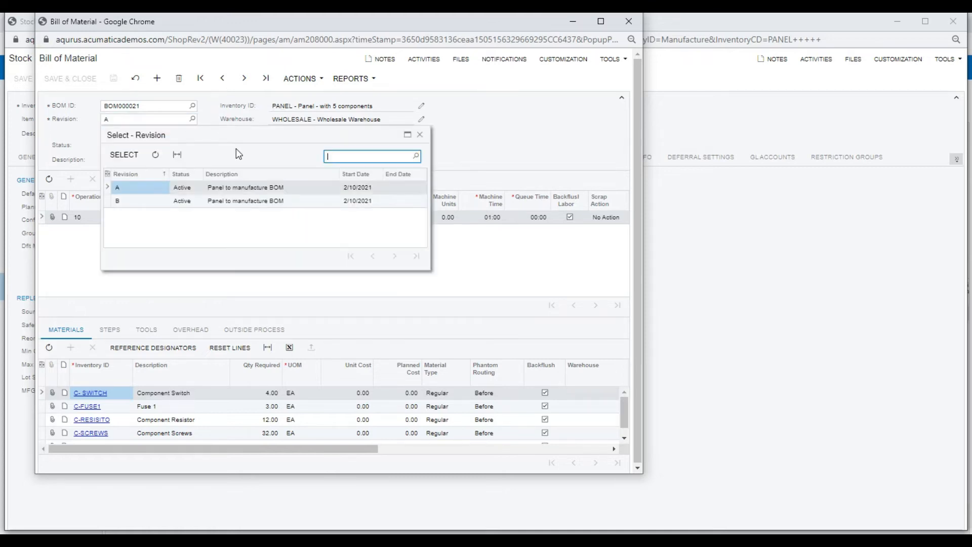
click(146, 202)
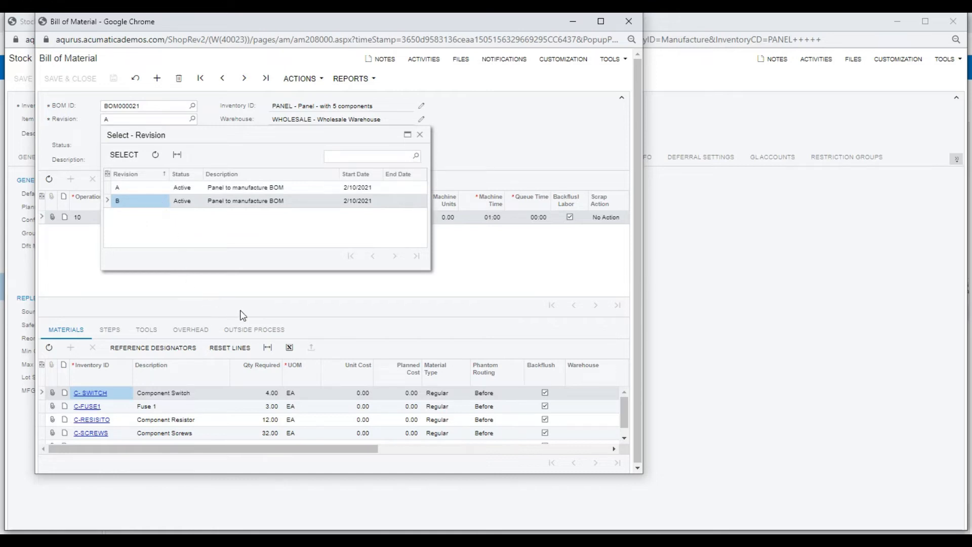
click(419, 136)
mouse_move(317, 83)
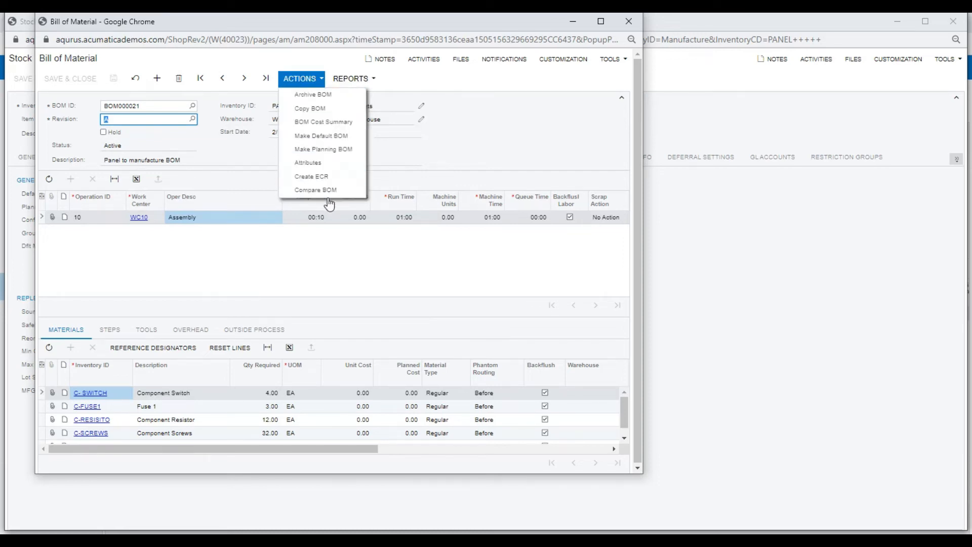
click(514, 132)
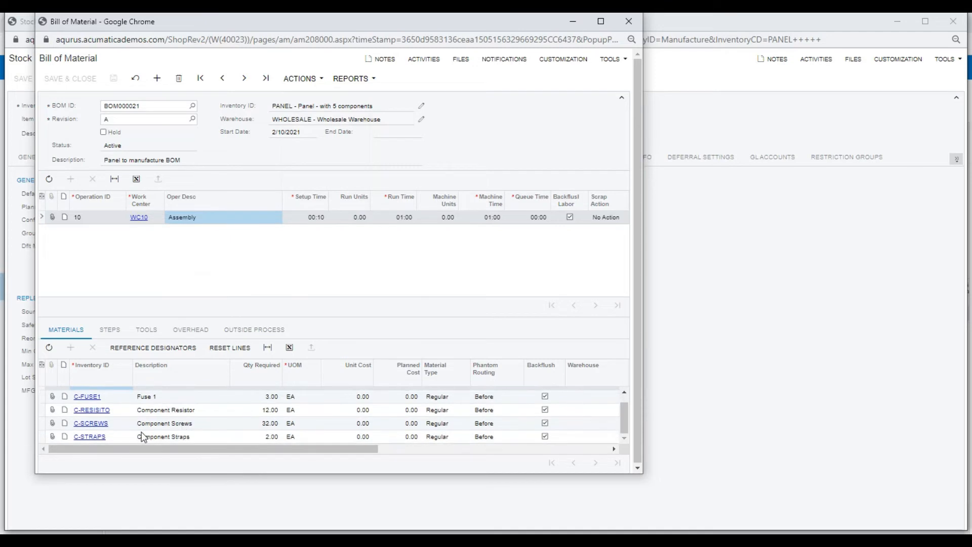
scroll(193, 436, down, 1)
scroll(218, 431, up, 1)
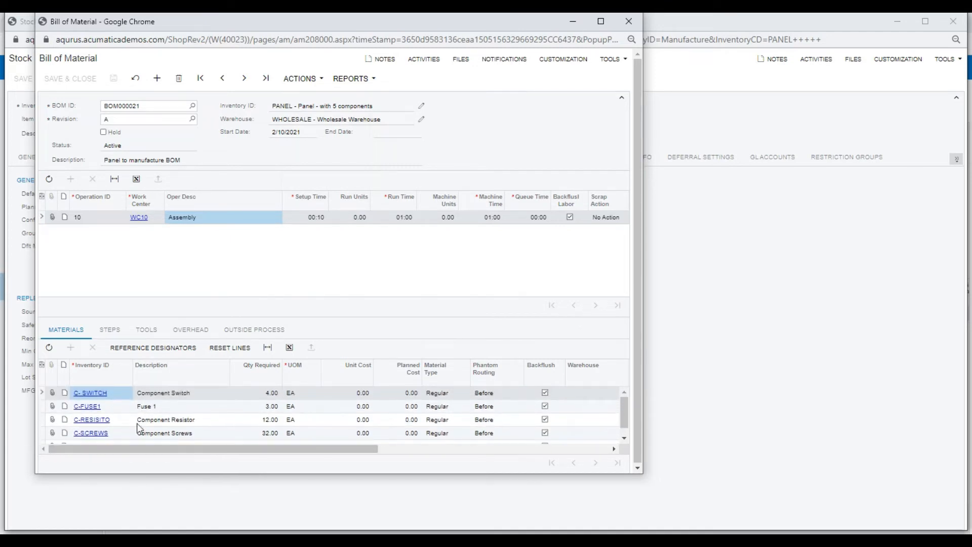
click(94, 394)
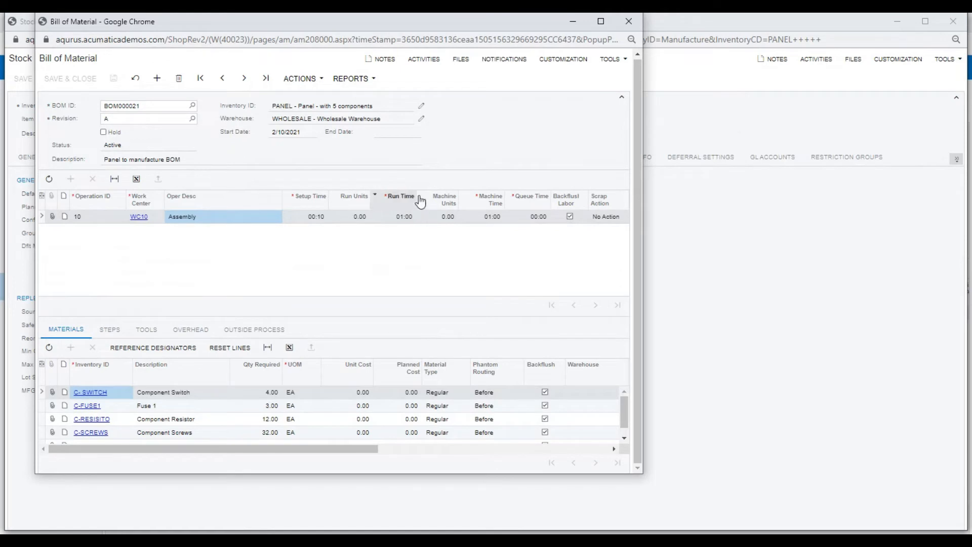
Close the bill of material, production order and project windows to return to the sales order.
click(629, 22)
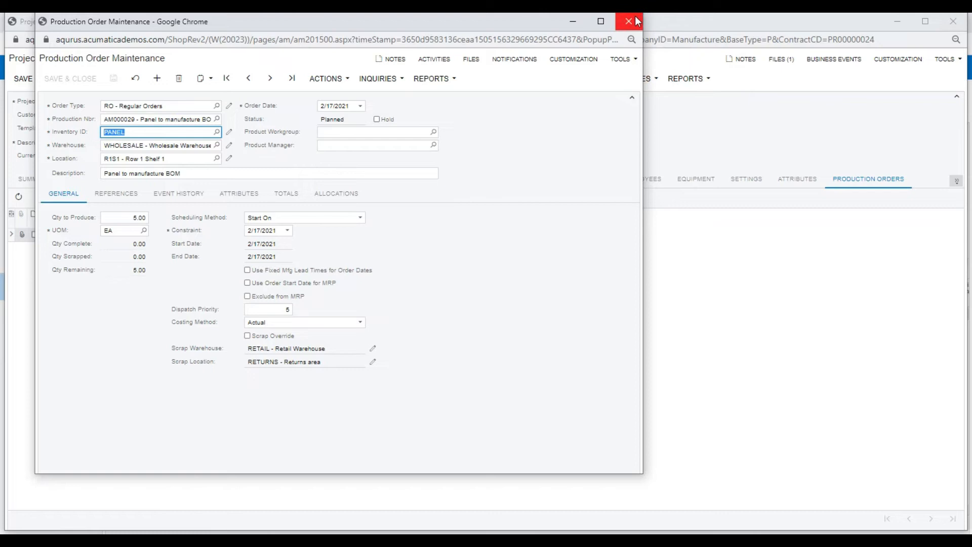
click(636, 21)
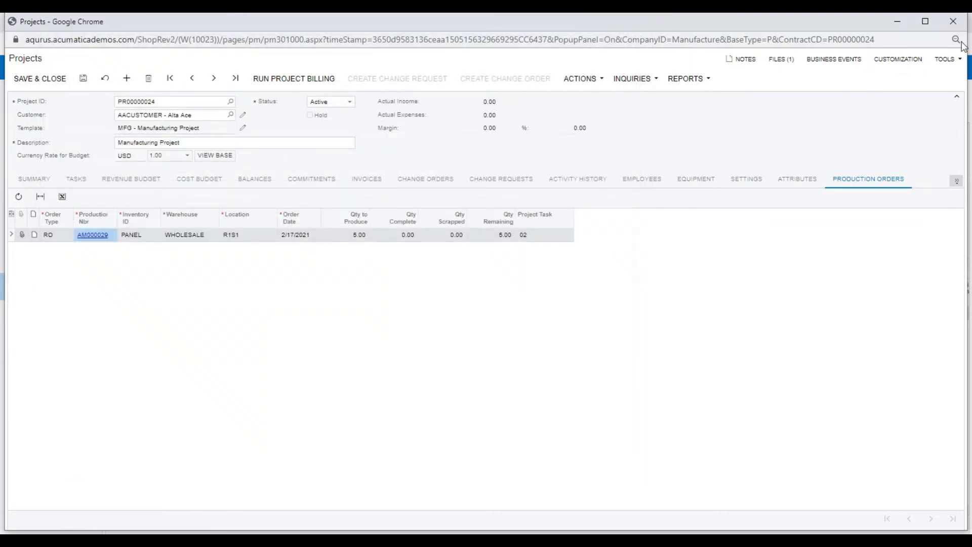
click(953, 22)
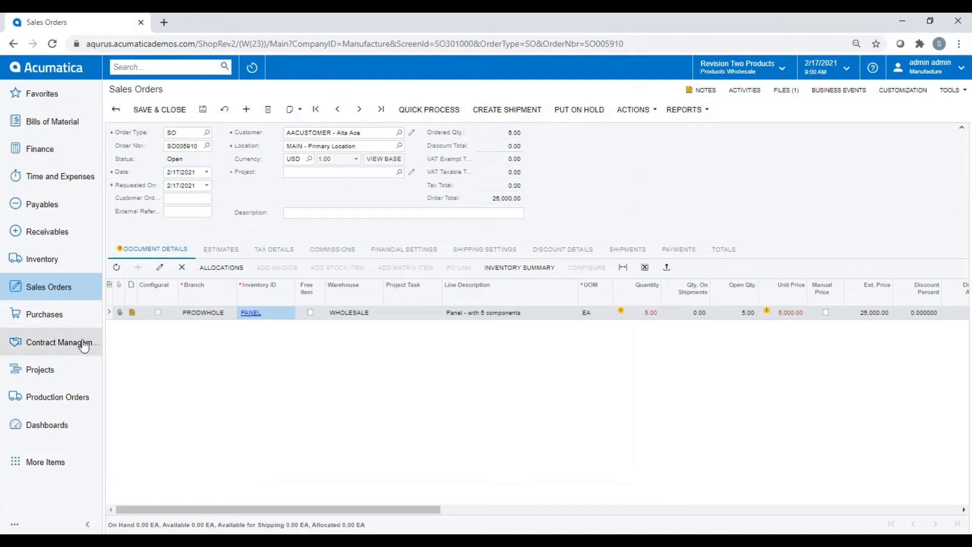
click(81, 403)
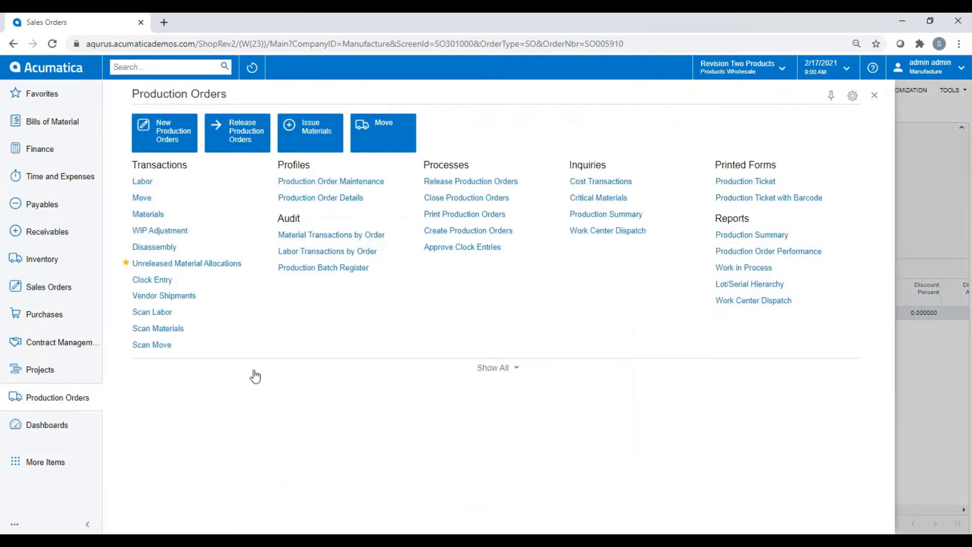
click(345, 182)
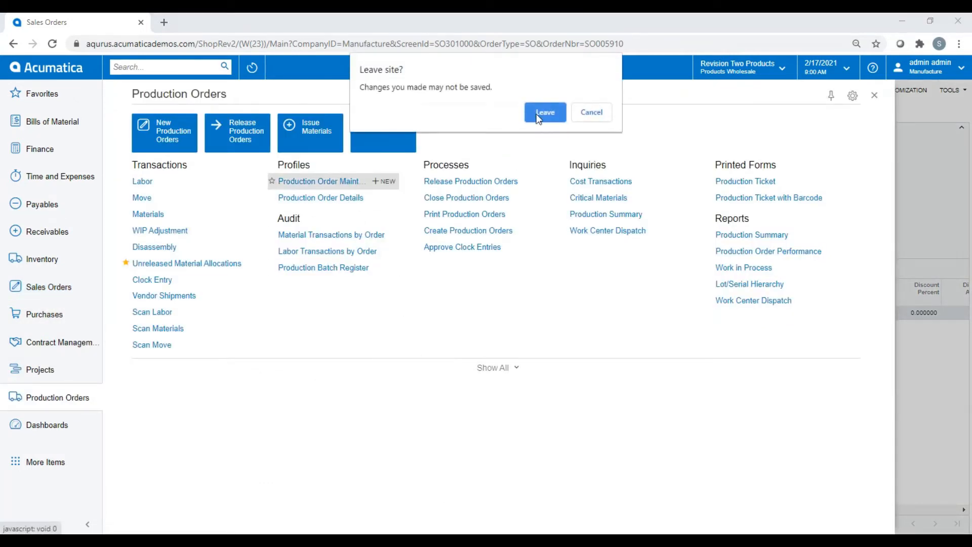
click(590, 112)
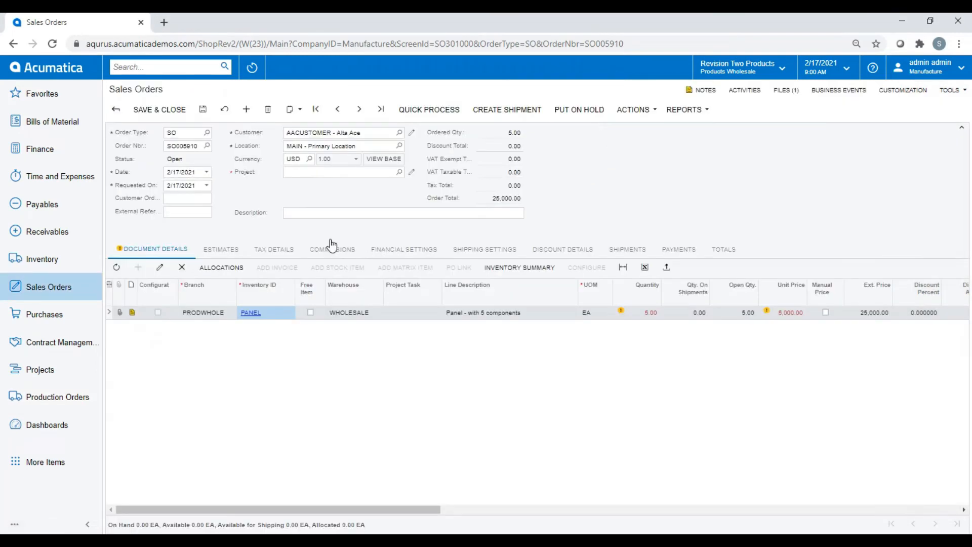
Assign project PR00000024 to the sales order and save the order.
click(203, 109)
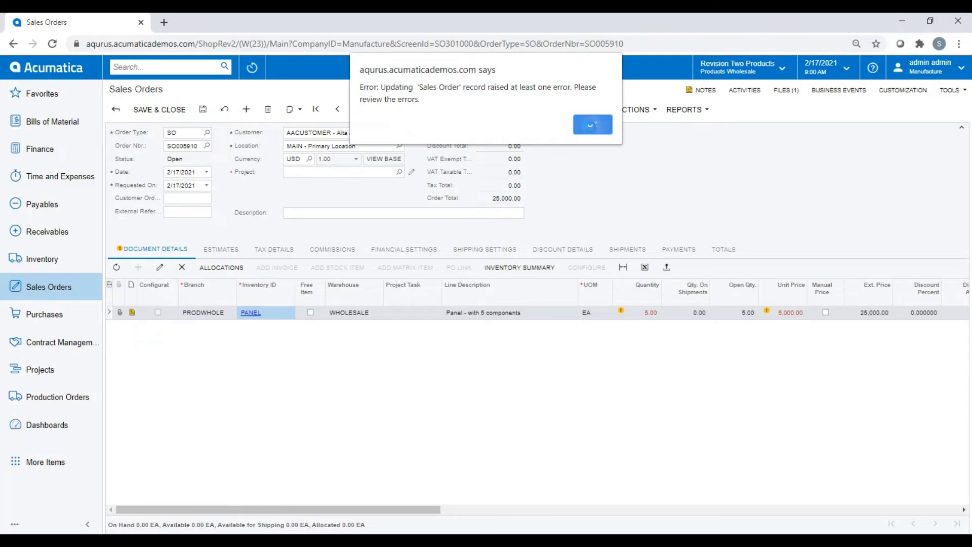
click(591, 124)
click(399, 172)
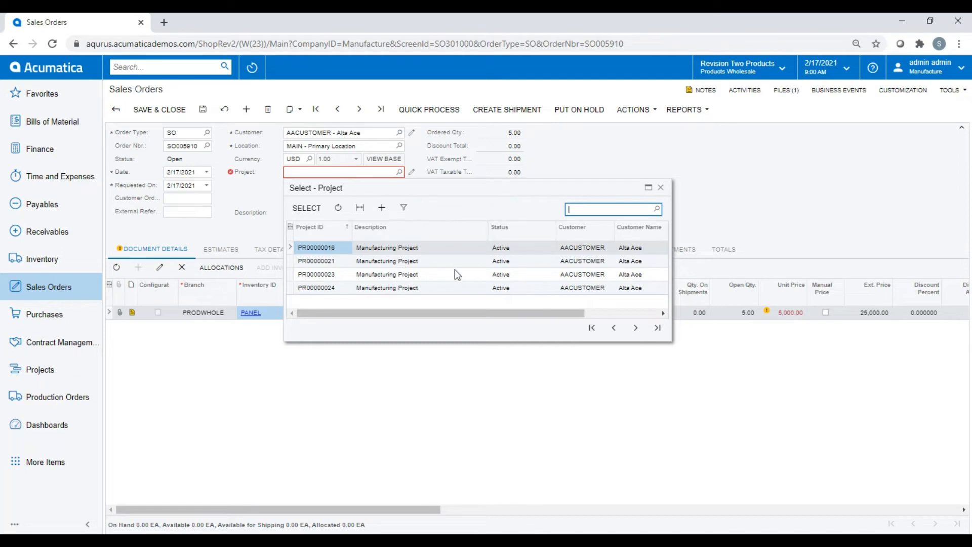
click(657, 327)
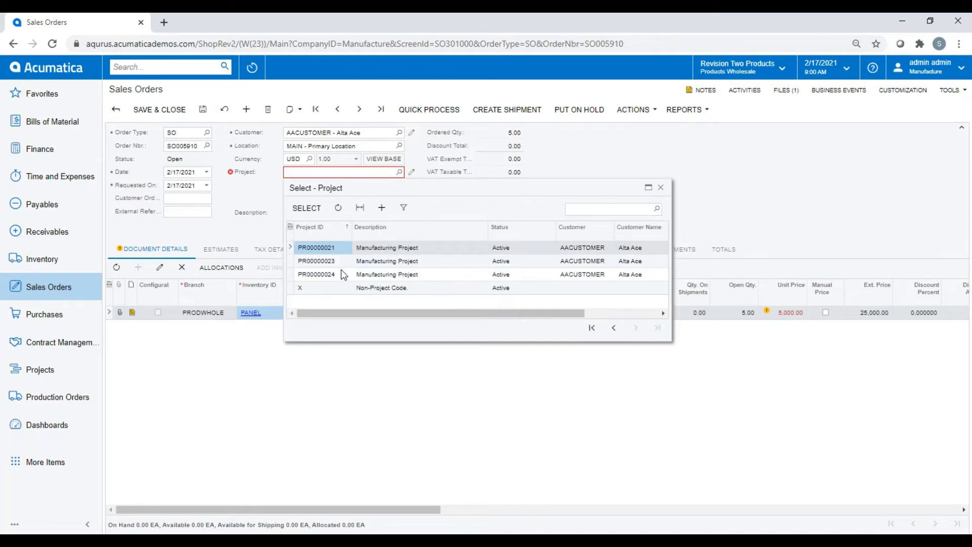
double_click(318, 275)
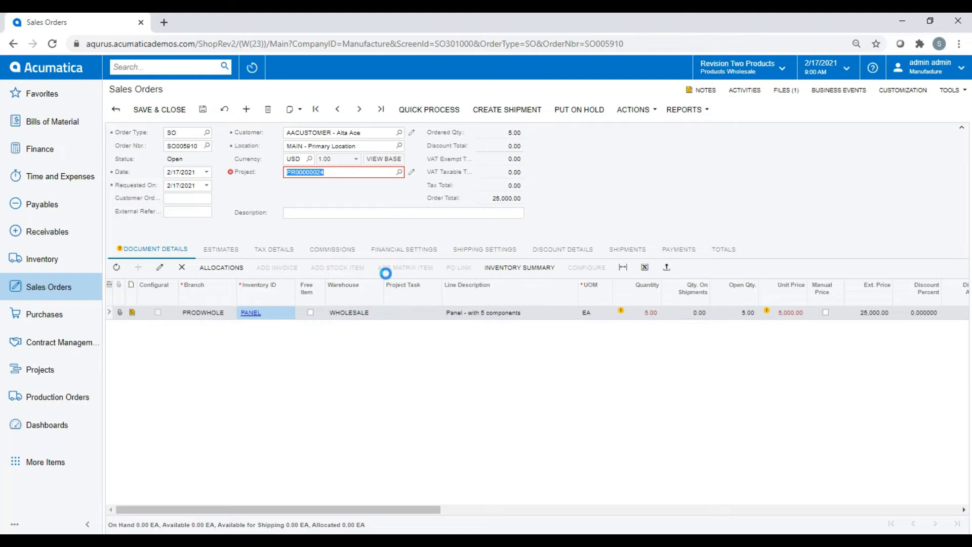
click(202, 109)
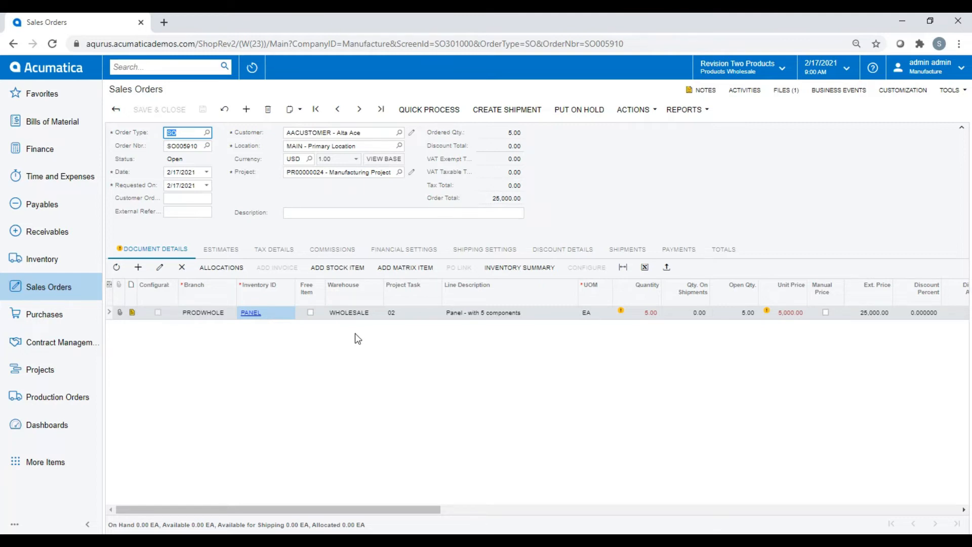
Find the planned PANEL production order for 5 units in Production Order Maintenance and open its production detail.
click(77, 398)
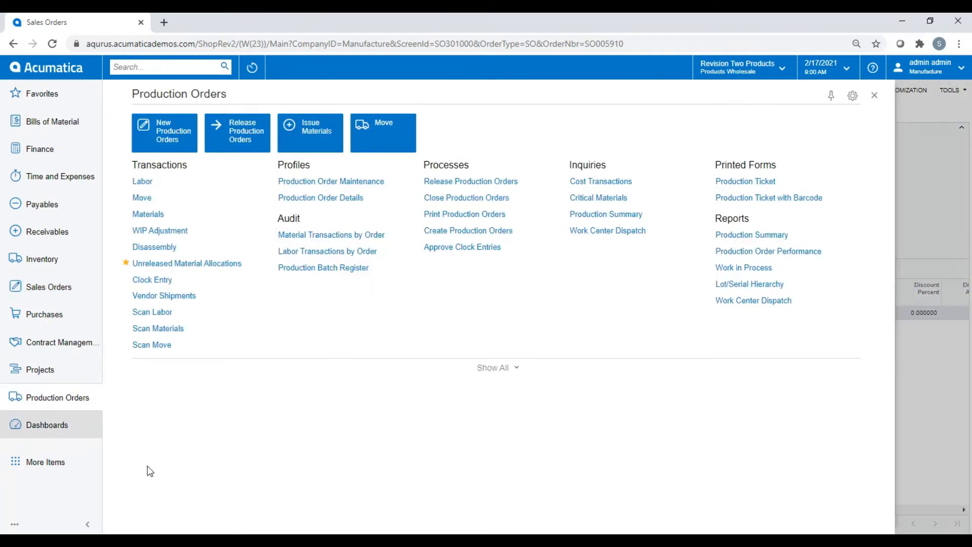
click(349, 182)
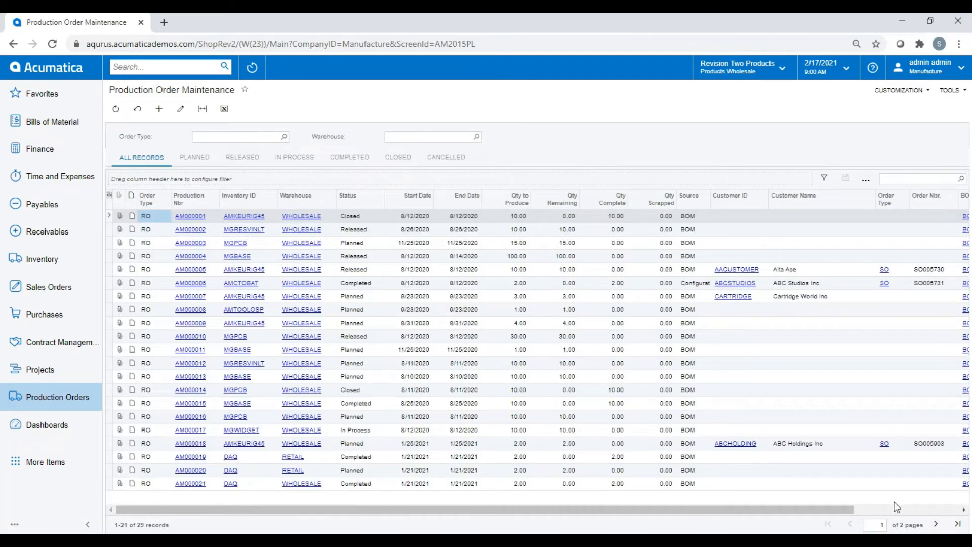
click(957, 524)
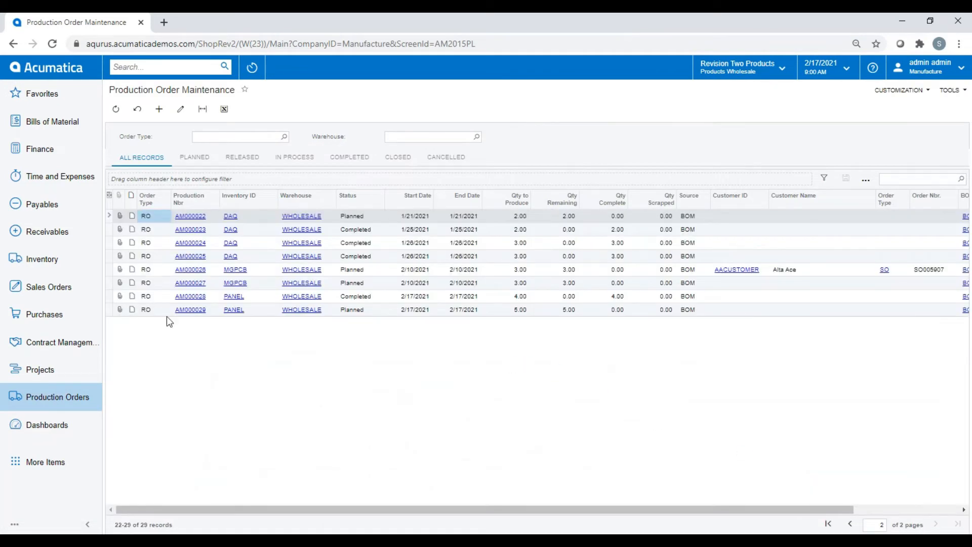
click(192, 310)
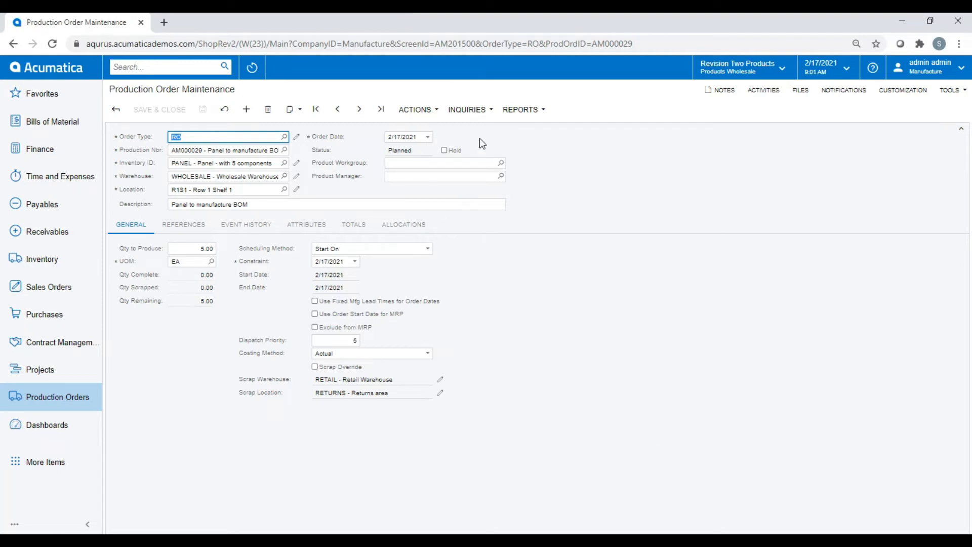
click(468, 109)
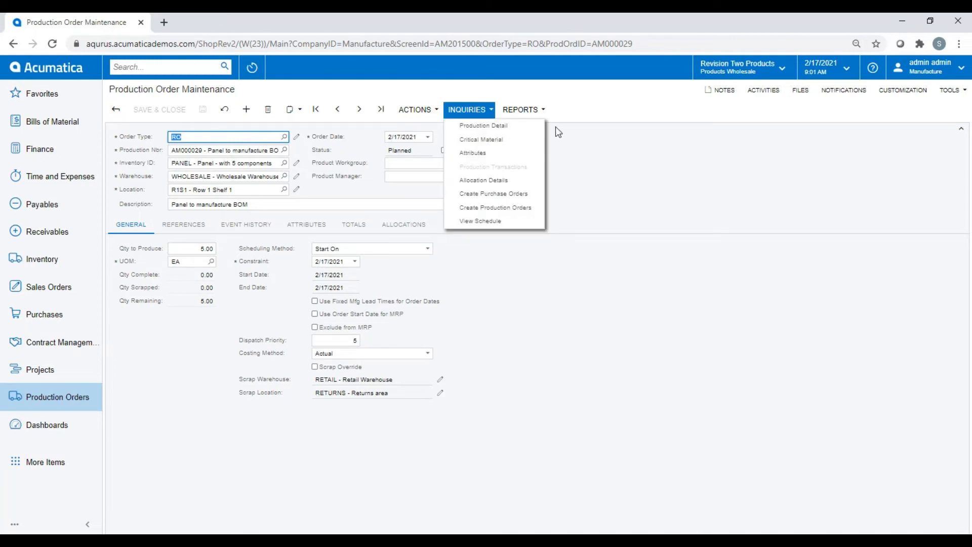
click(506, 126)
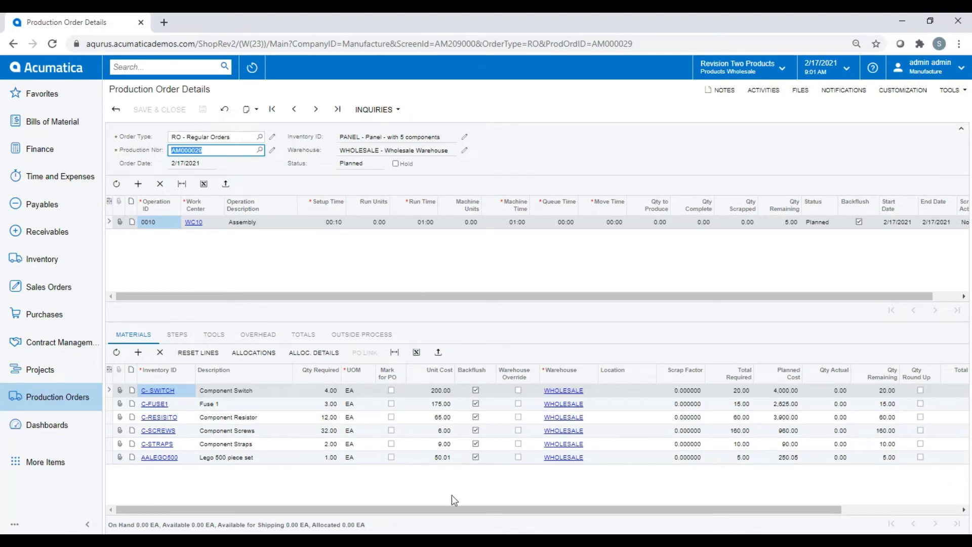
Mark all six materials of the Assembly operation for PO, from C- SWITCH through AALEGO500, and save the production details.
click(391, 390)
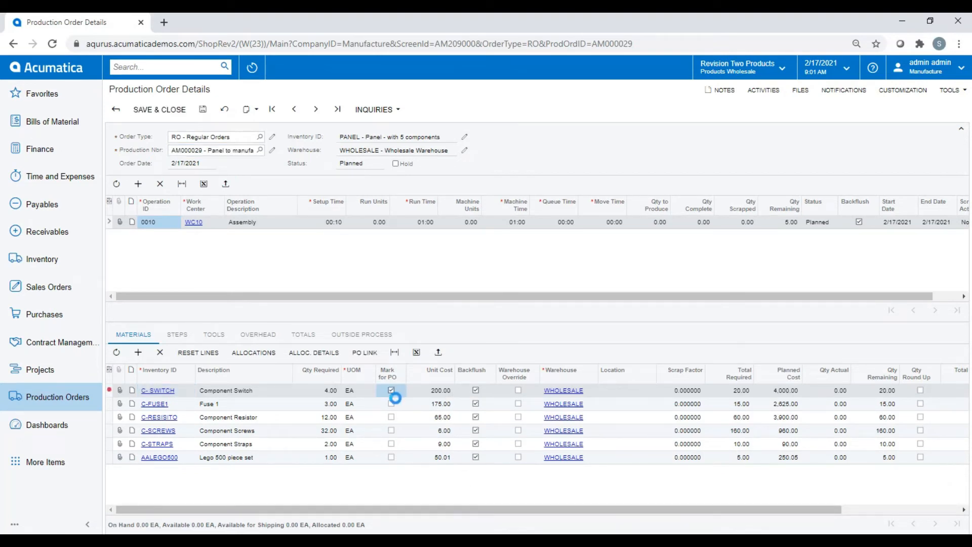
click(392, 404)
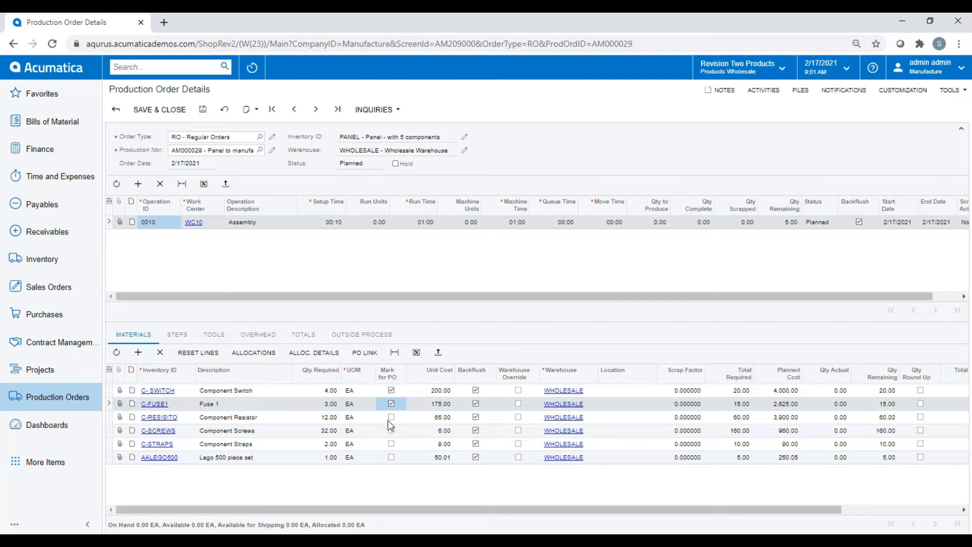
click(391, 417)
click(392, 431)
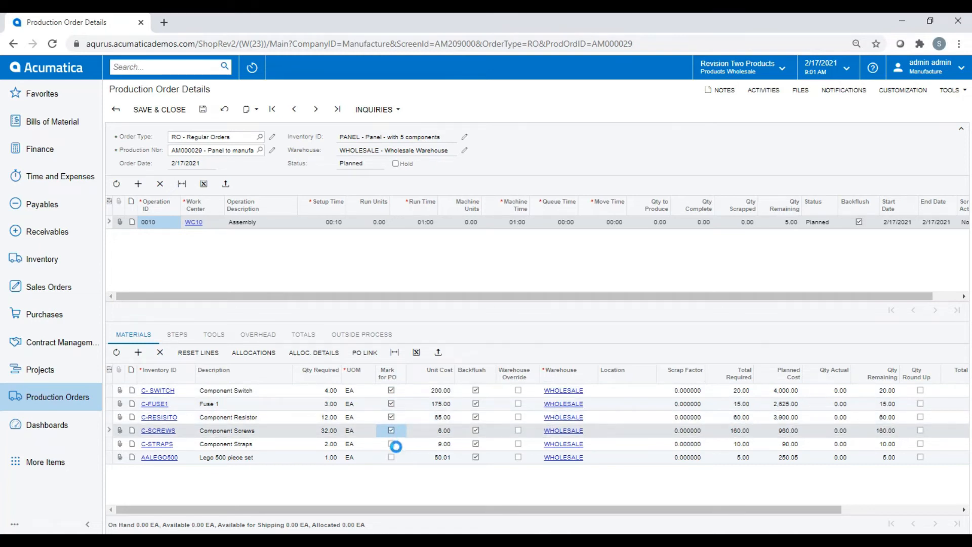
click(391, 444)
click(391, 457)
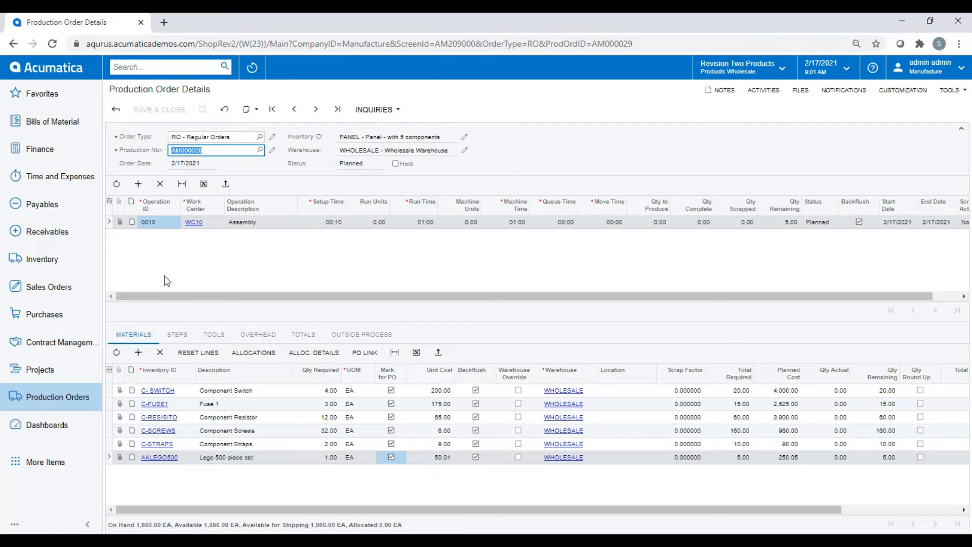
Return to the PANEL production order and start creating purchase orders for its marked materials.
click(116, 110)
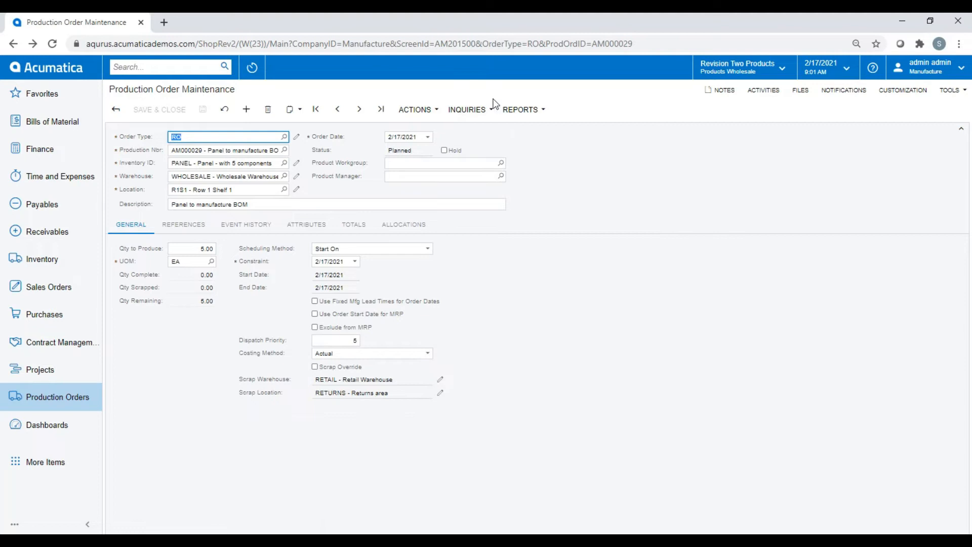
click(481, 109)
click(547, 193)
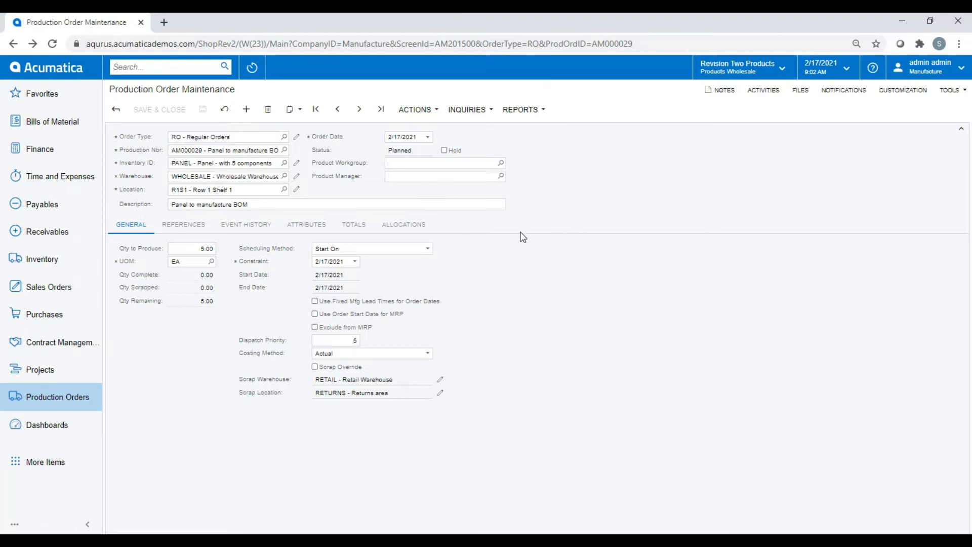
click(459, 111)
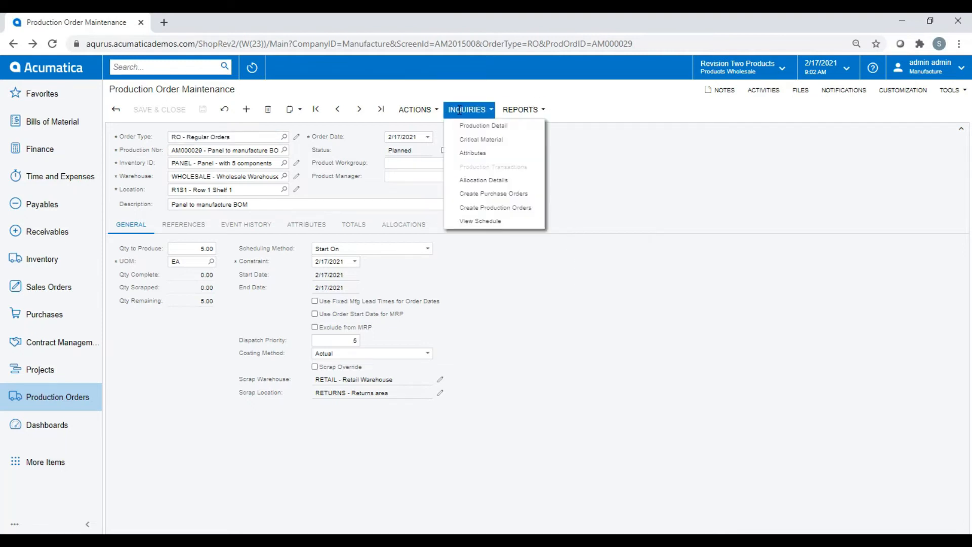
click(498, 195)
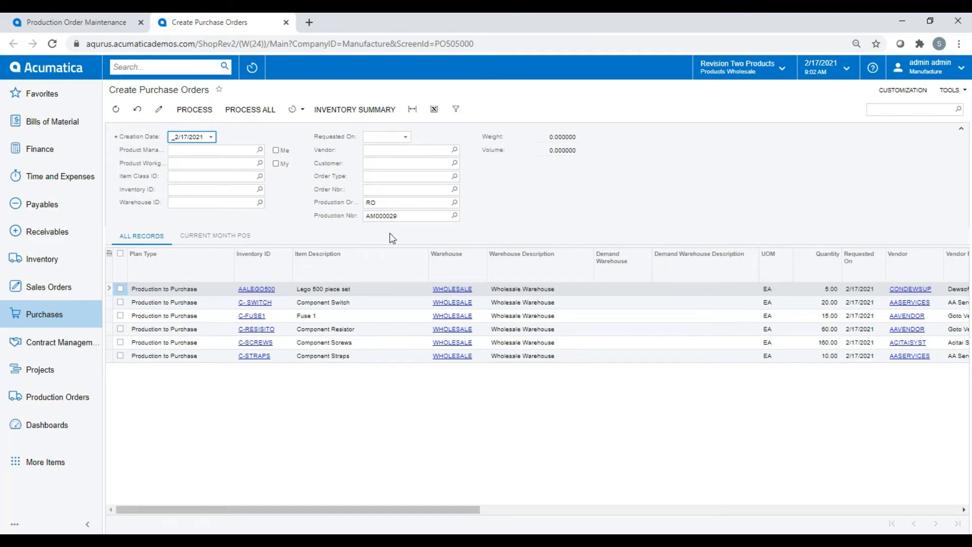
Review the proposed purchase lines and try selecting the AALEGO500 and C- SWITCH lines.
drag(428, 509, 281, 484)
click(121, 301)
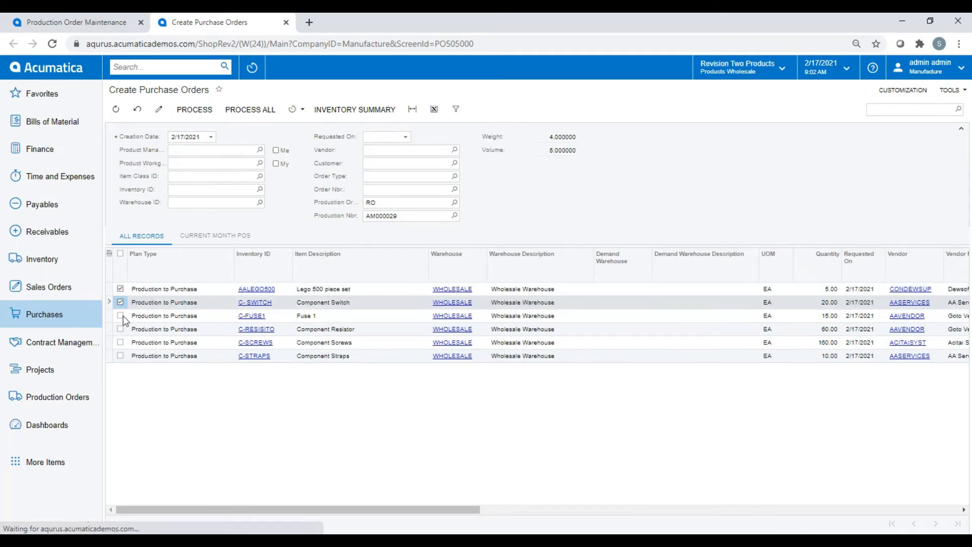
click(121, 290)
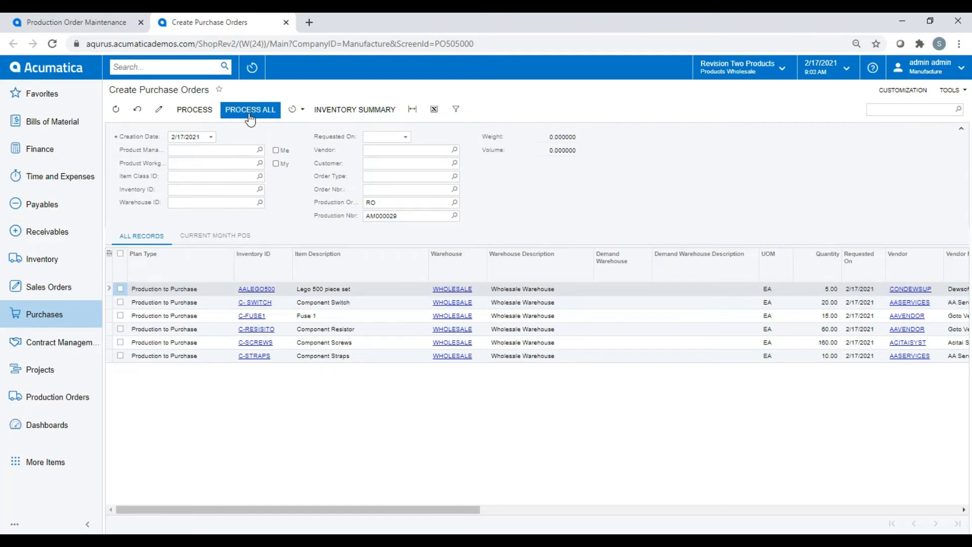
View the schedule settings of a new automation schedule for processing all purchase orders, and close it without saving.
click(295, 112)
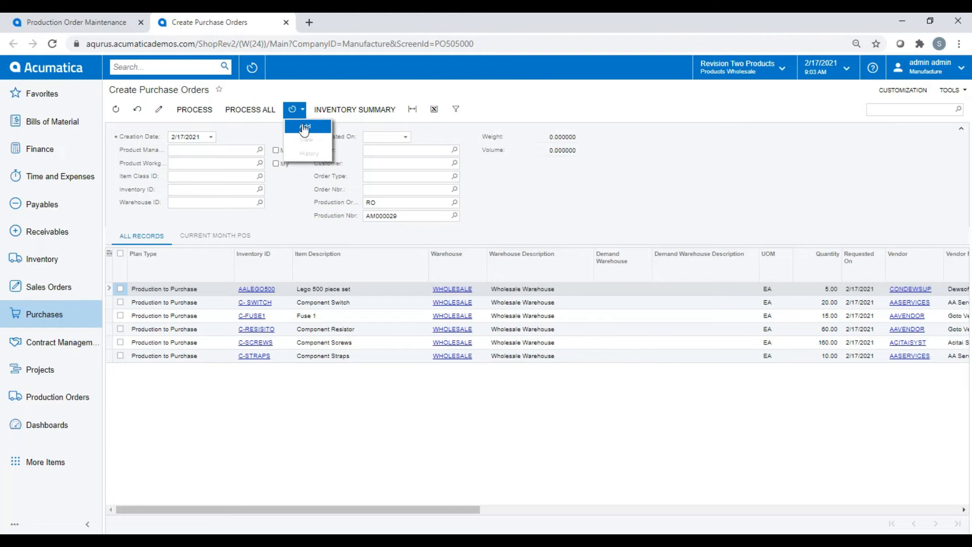
click(300, 126)
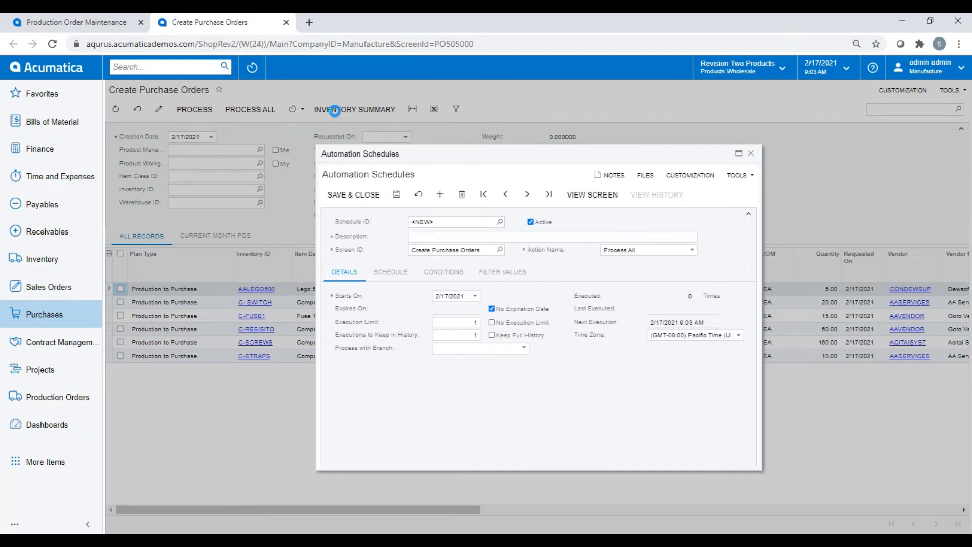
click(389, 271)
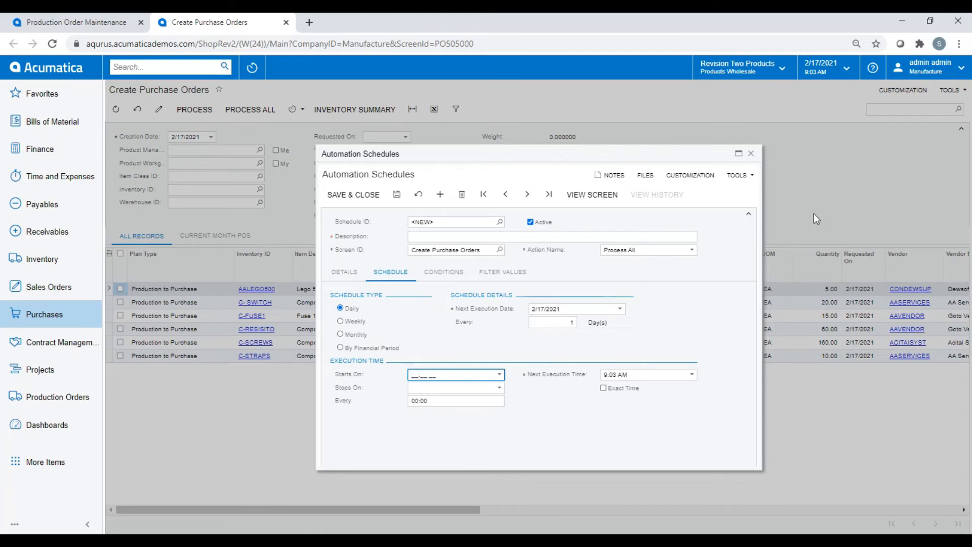
click(751, 153)
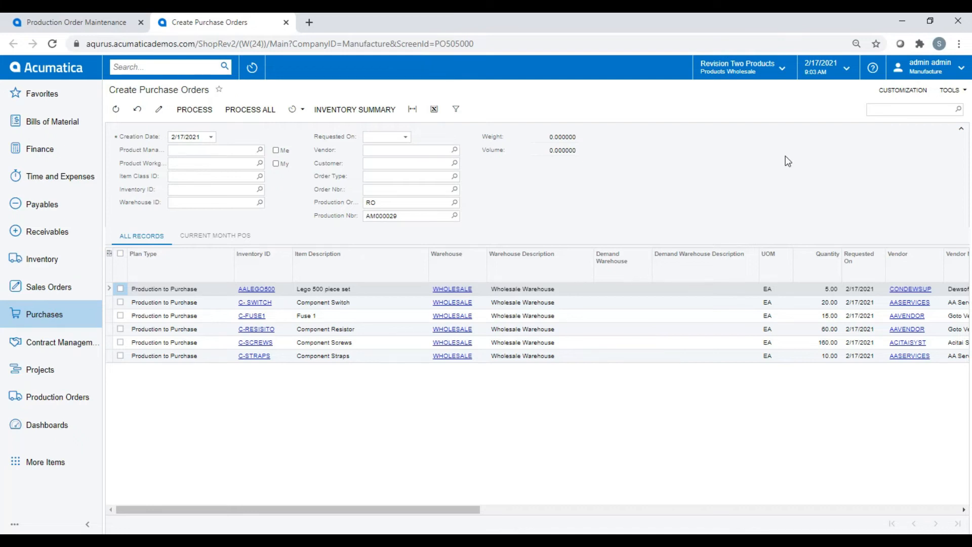
Process all proposed material lines into purchase orders and open the list of purchase orders.
click(250, 110)
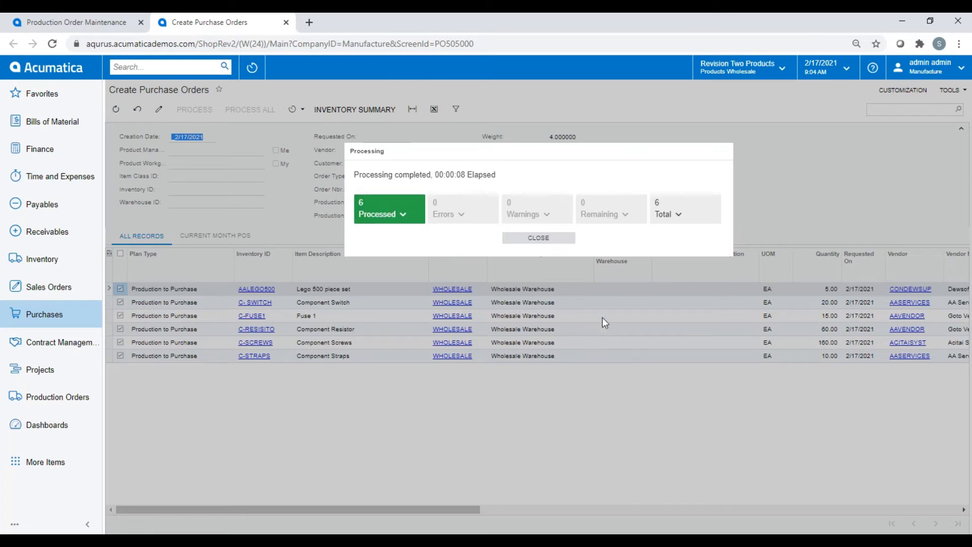
click(544, 239)
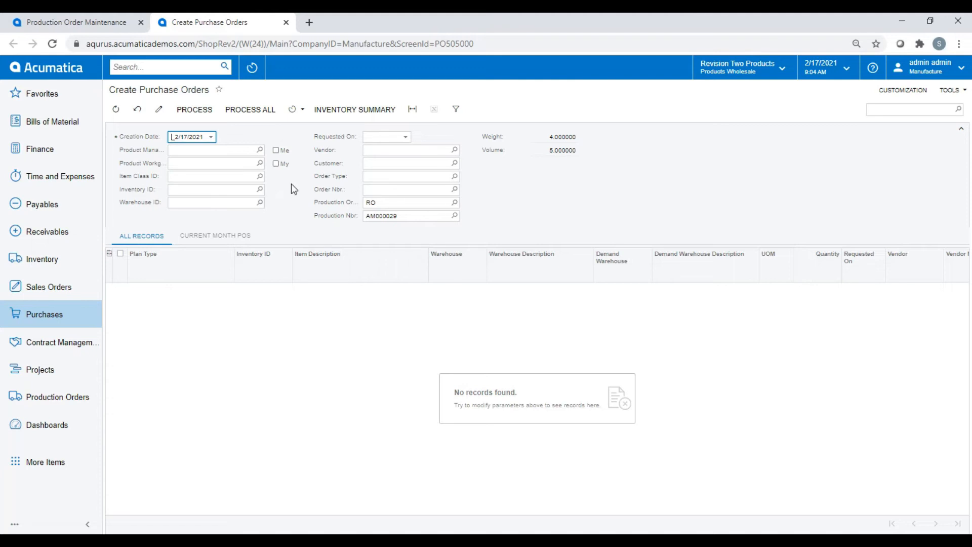
click(48, 316)
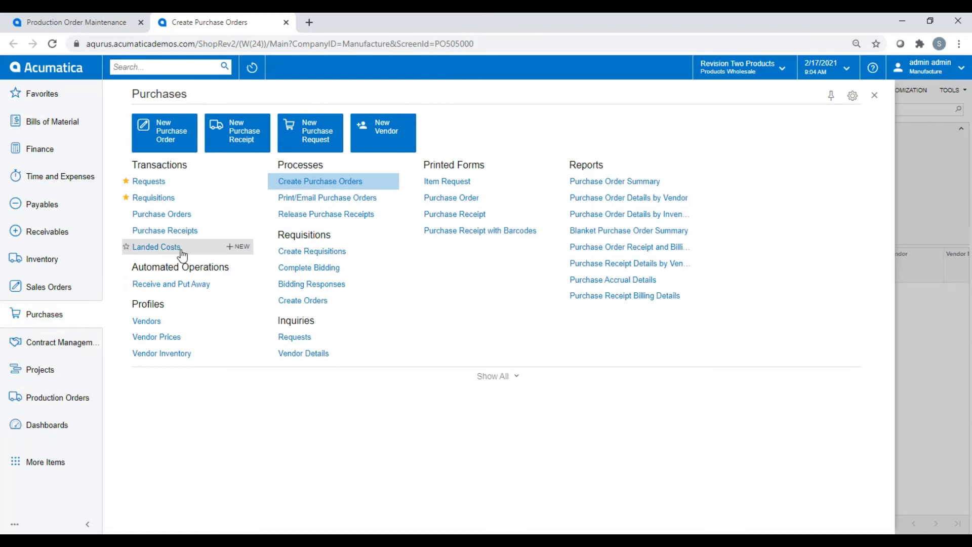
click(186, 217)
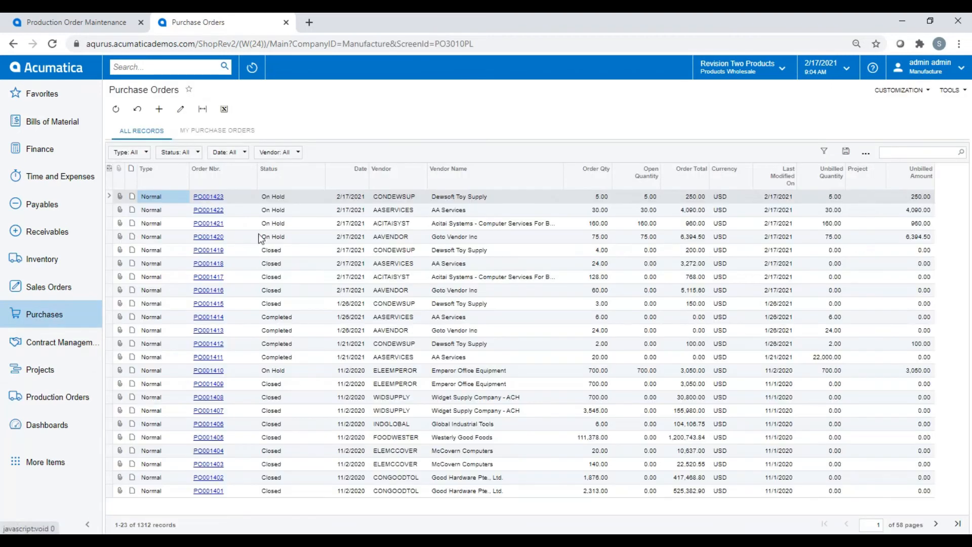
Open the on-hold AAVENDOR purchase order for C-RESISITO and C-FUSE1, take it off hold, save it, and approve it.
click(278, 237)
click(279, 221)
click(278, 210)
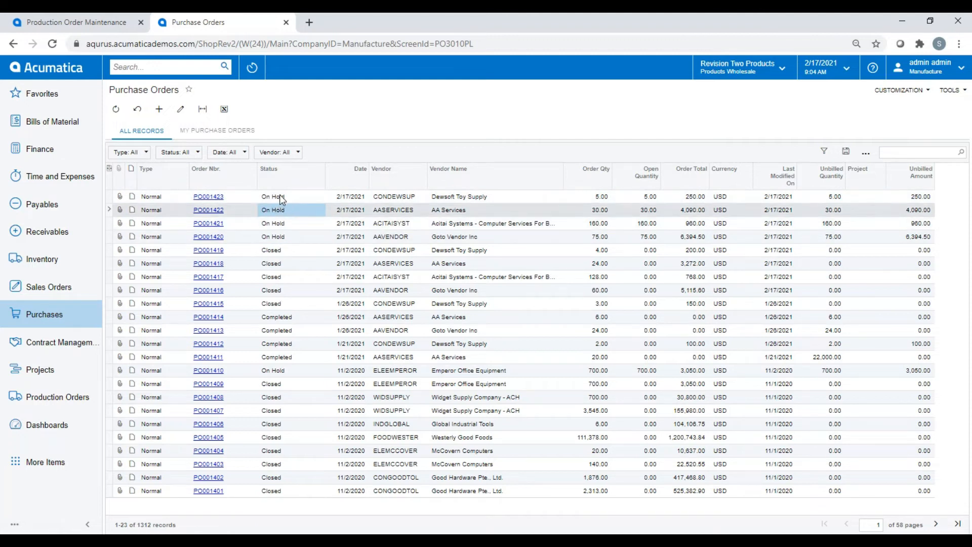
click(280, 196)
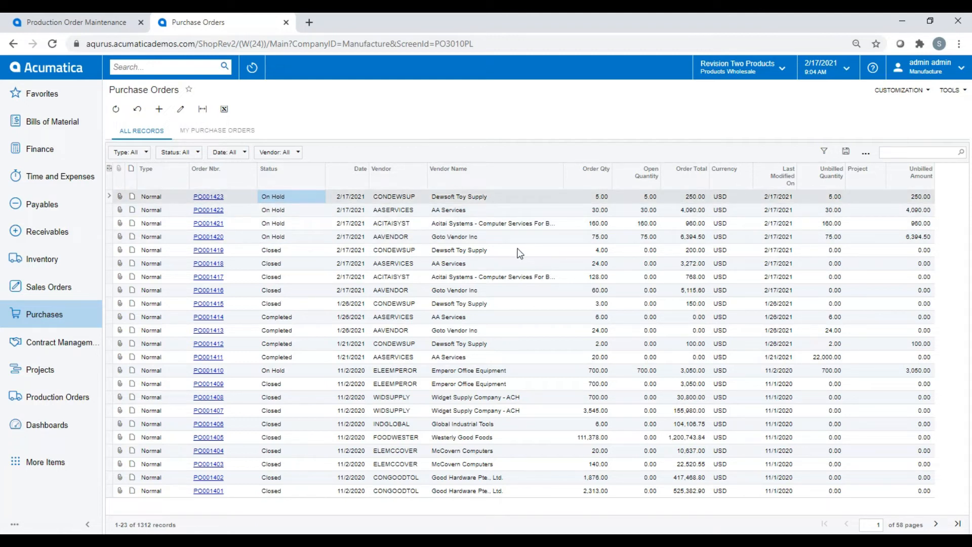
click(274, 238)
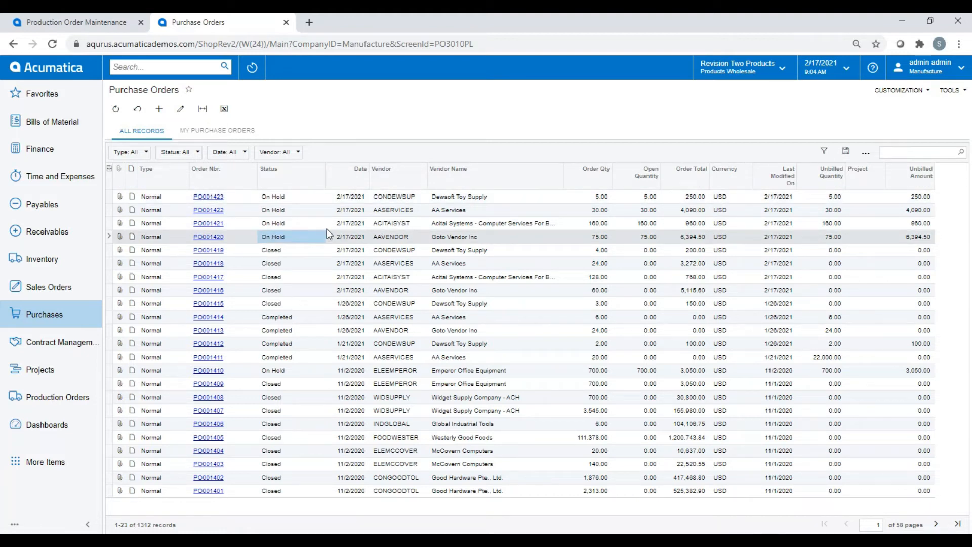
double_click(273, 250)
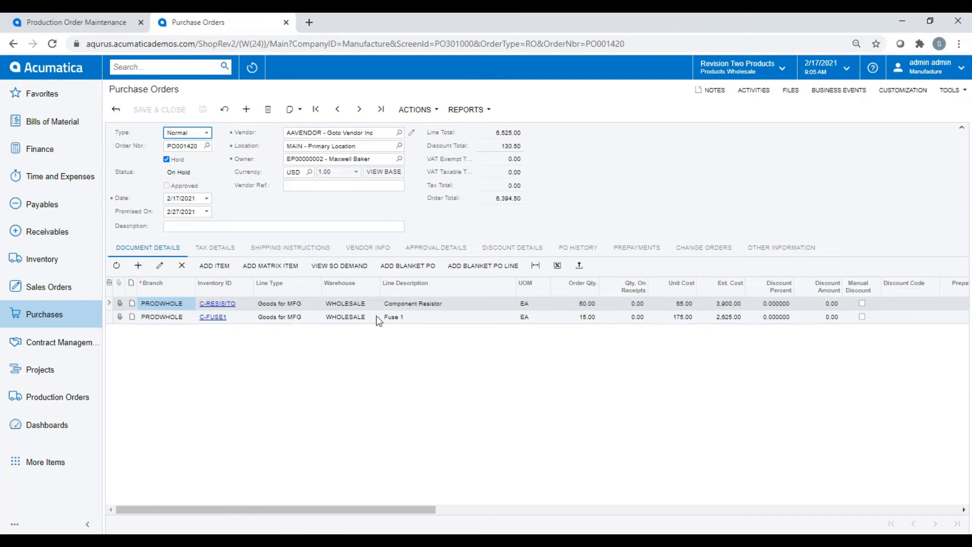
click(167, 160)
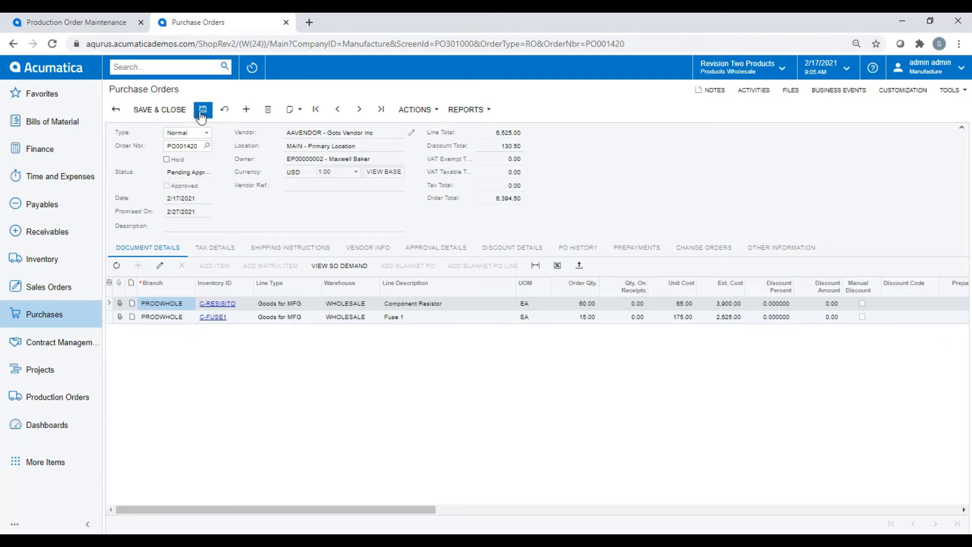
click(158, 109)
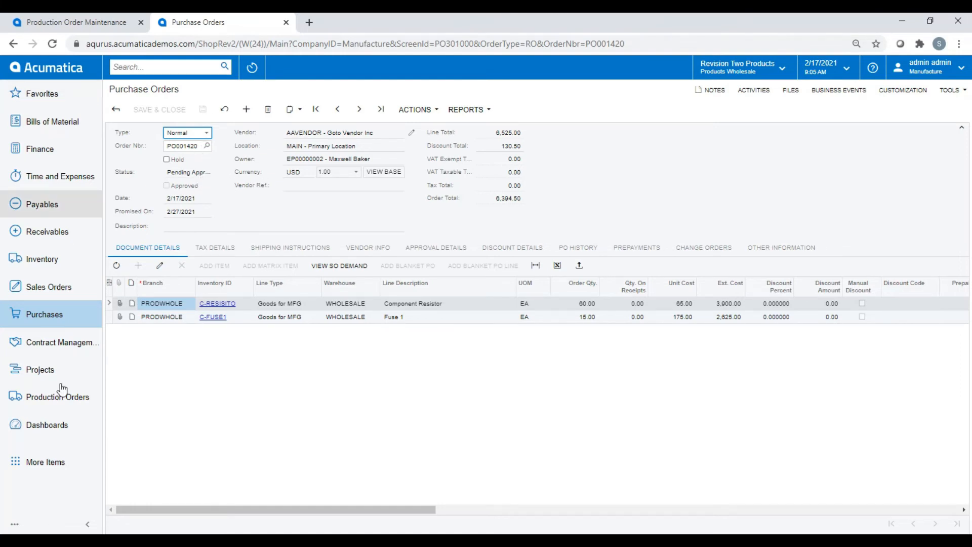
click(418, 110)
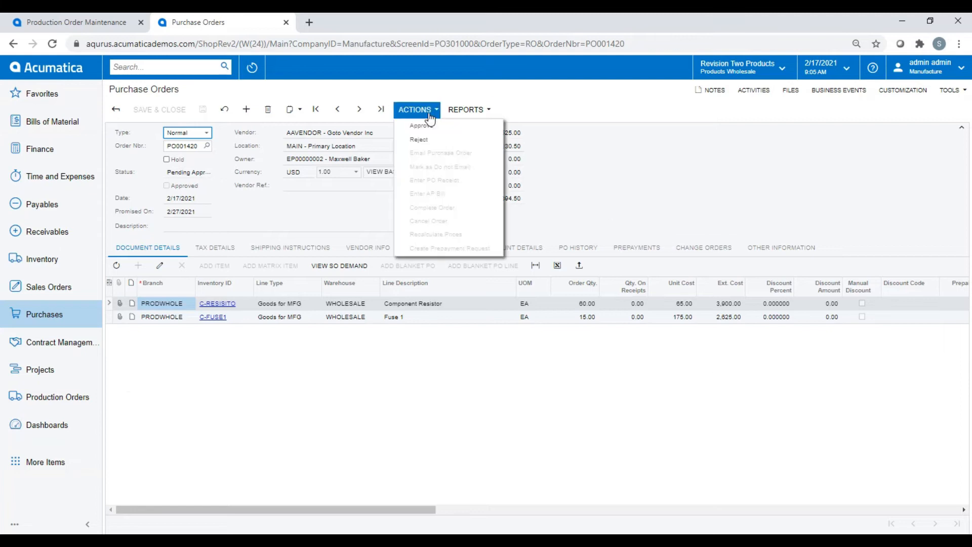
click(434, 126)
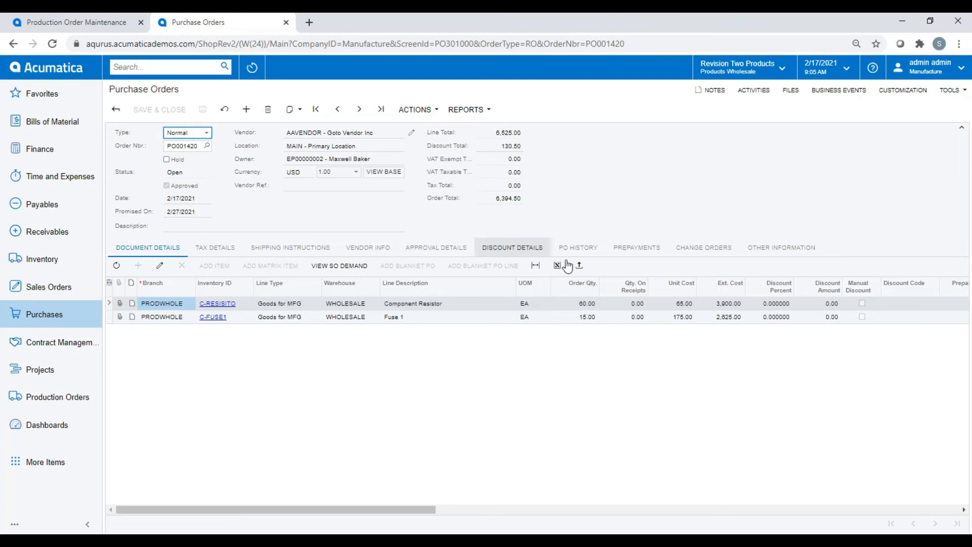
click(489, 110)
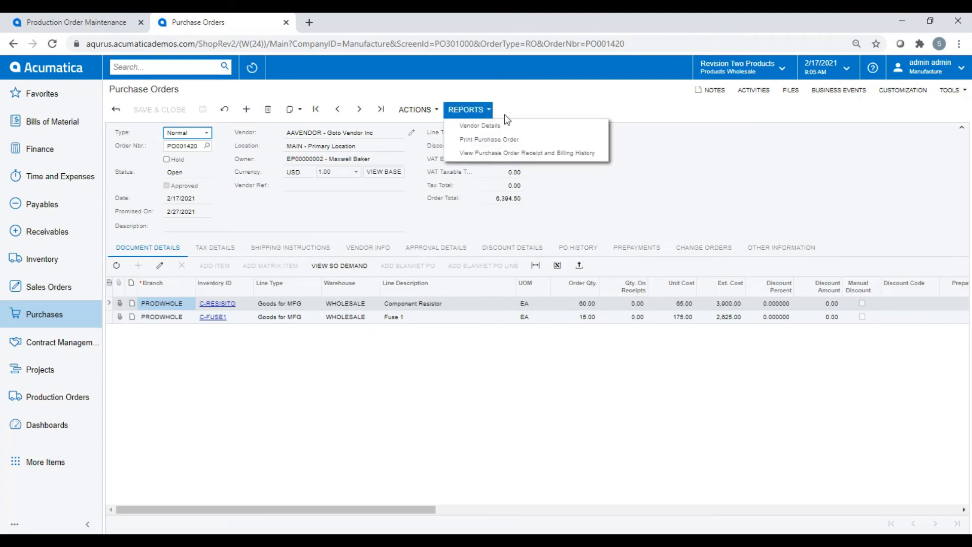
click(568, 98)
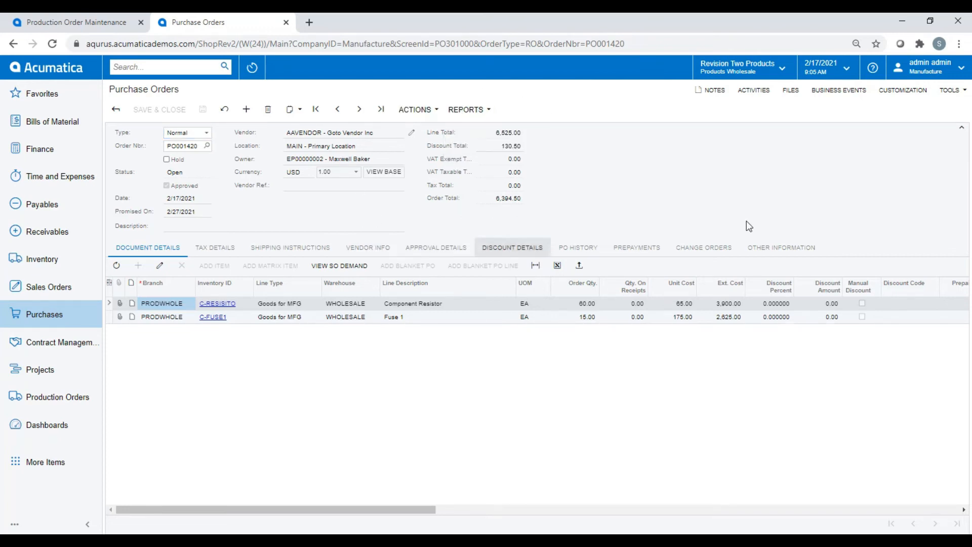
click(709, 90)
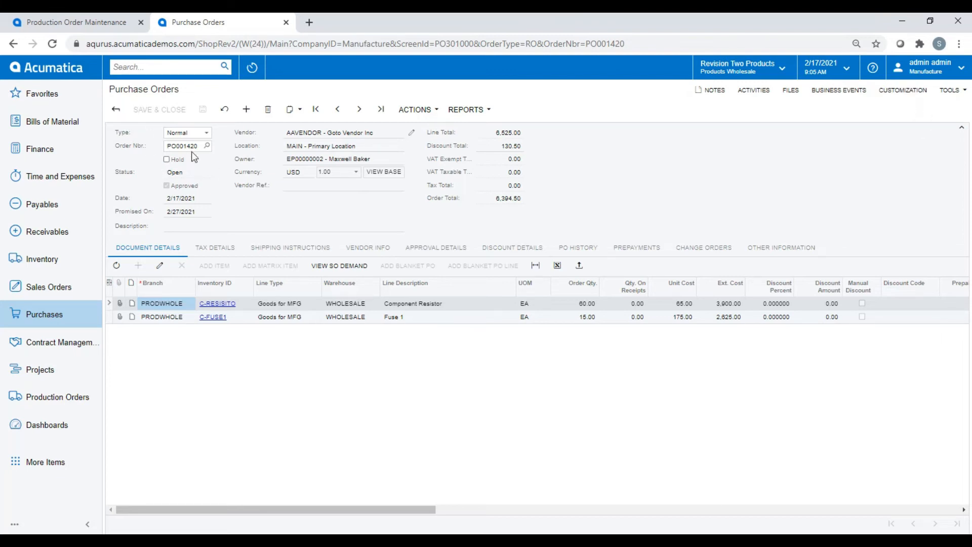
Take the on-hold ACITAISYST purchase order for C-SCREWS off hold, approve it, and return to the purchase orders list.
click(115, 108)
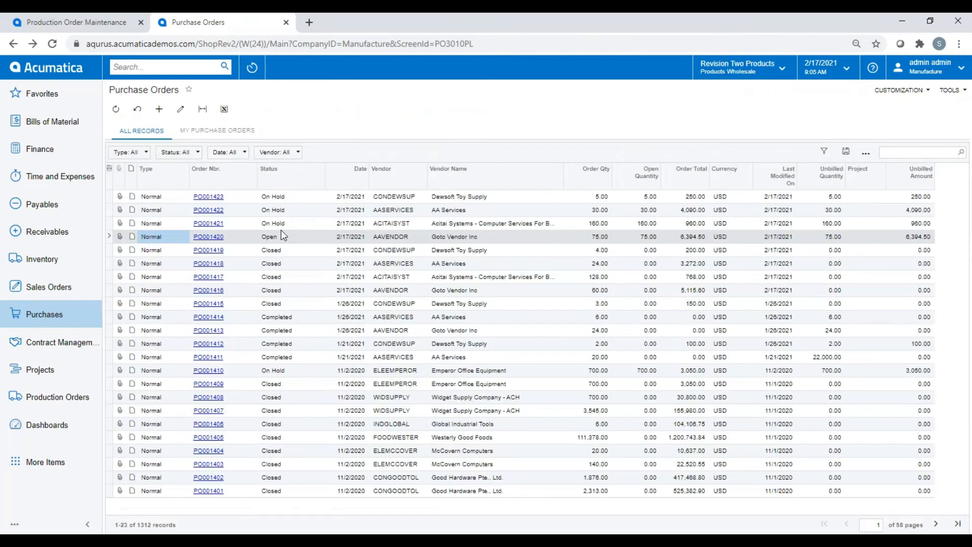
click(285, 242)
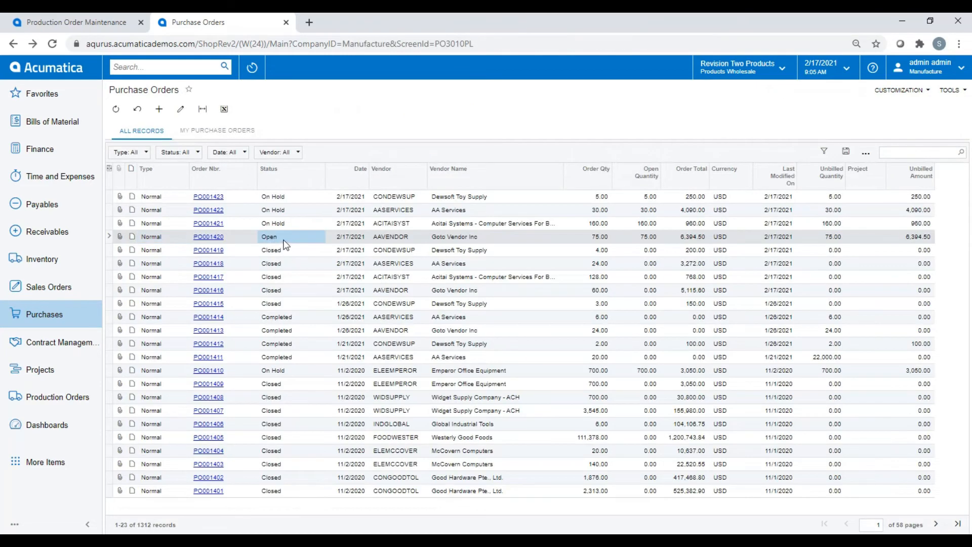
click(206, 236)
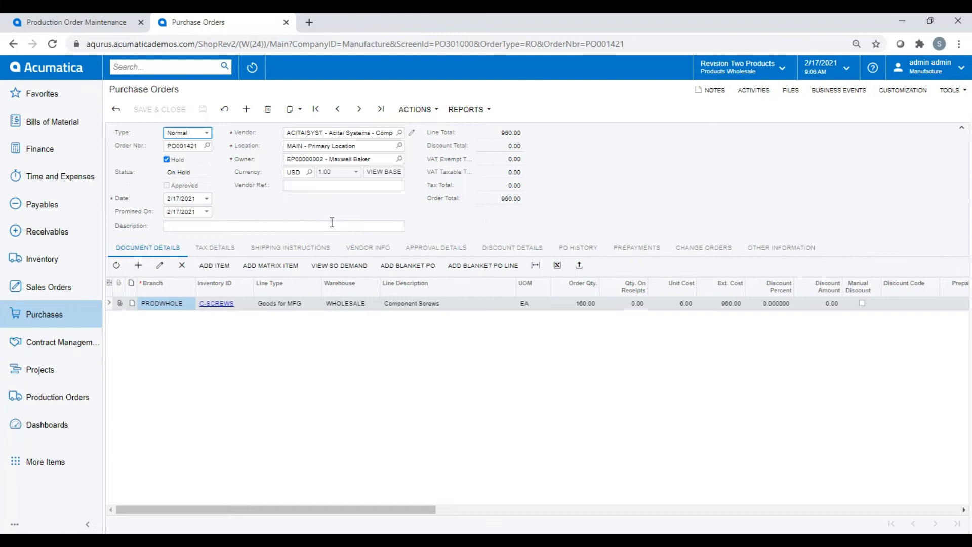
click(166, 159)
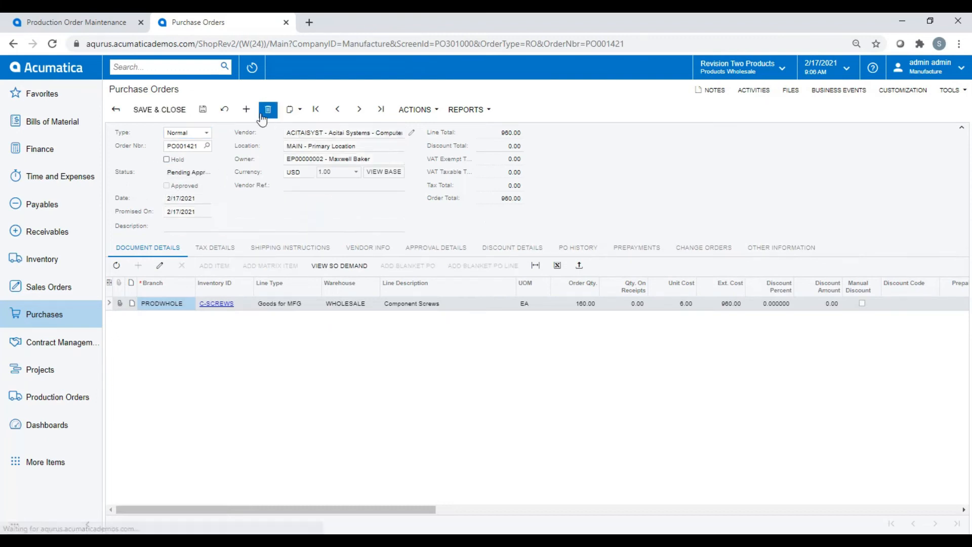
click(411, 112)
click(411, 125)
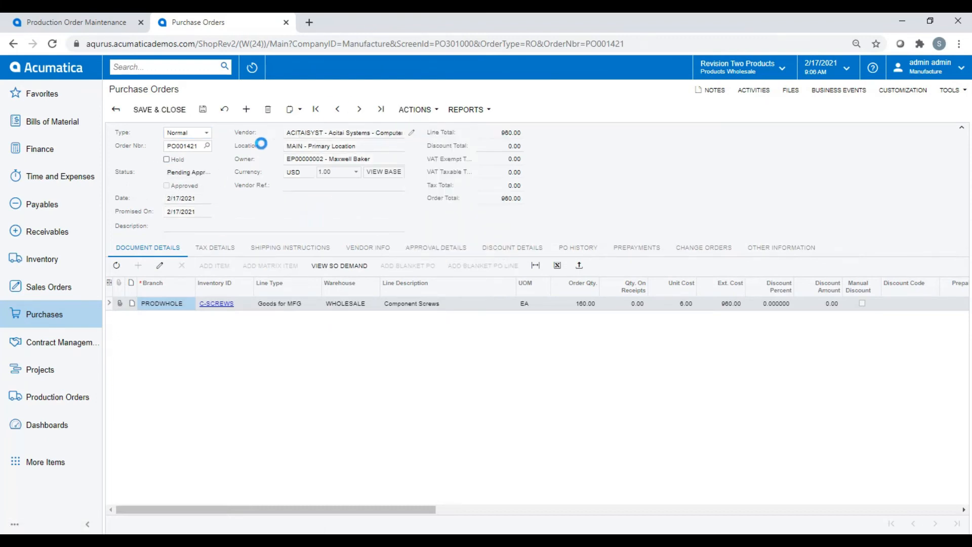
click(116, 109)
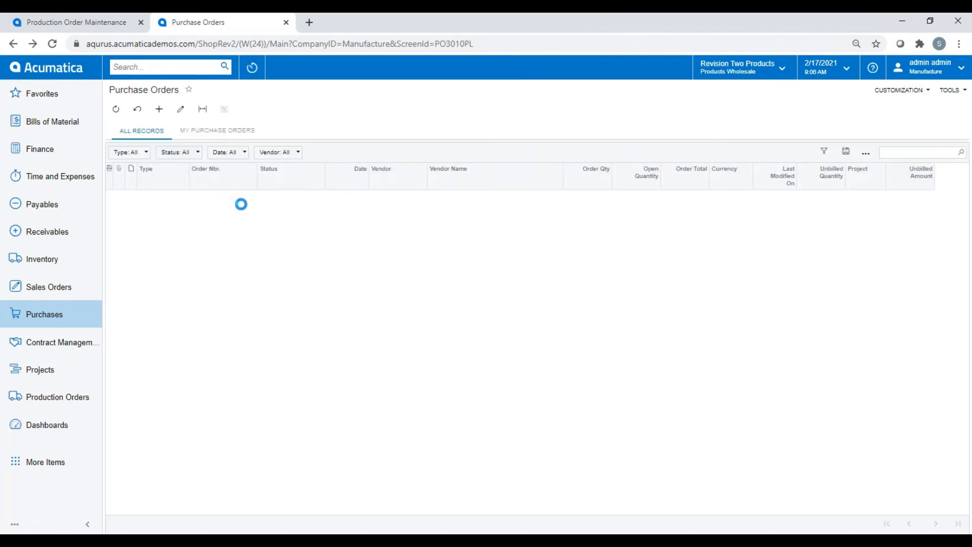
Take the on-hold AASERVICES purchase order for C-STRAPS and C- SWITCH off hold, approve it, and return to the list.
click(210, 211)
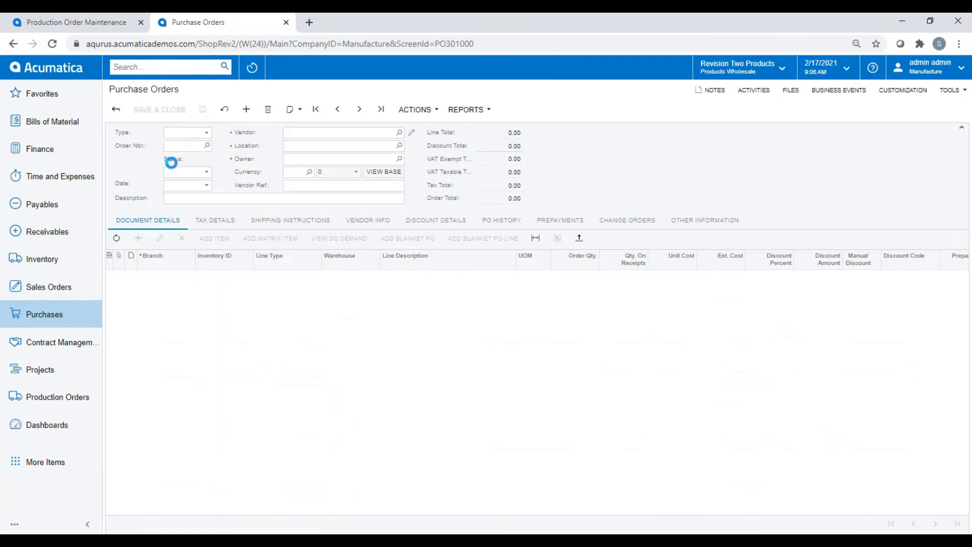
click(415, 109)
click(412, 129)
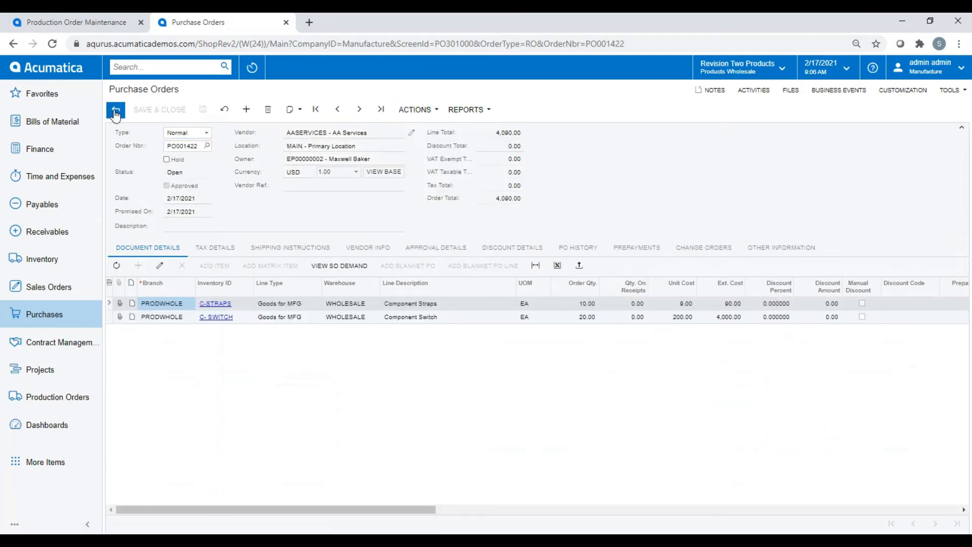
click(116, 109)
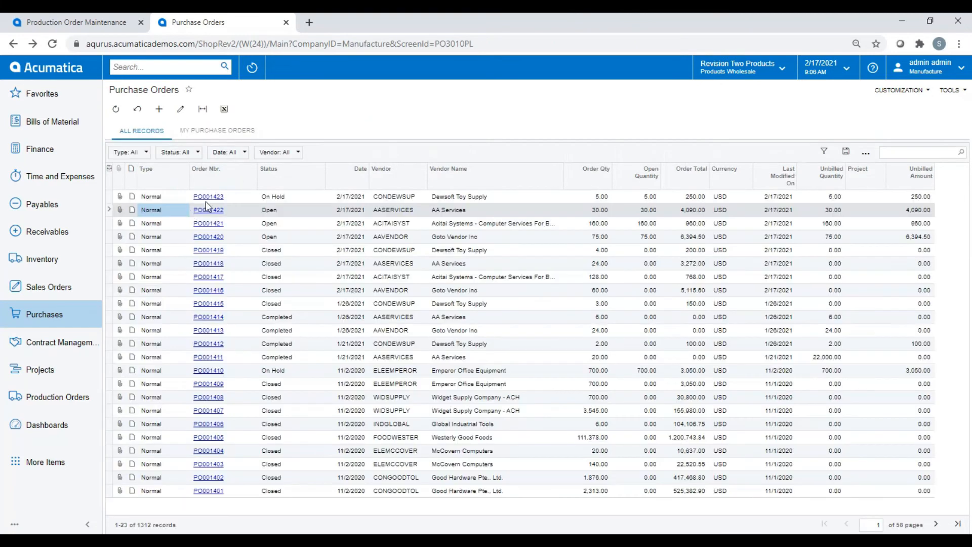
Take the on-hold CONDEWSUP purchase order for AALEGO500 off hold, approve it, and return to the list.
click(205, 200)
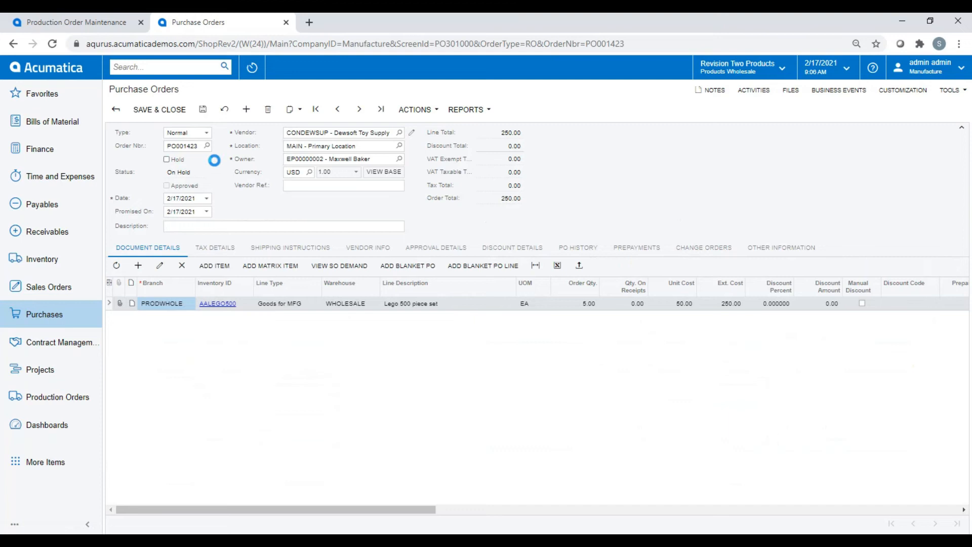
click(415, 112)
click(418, 125)
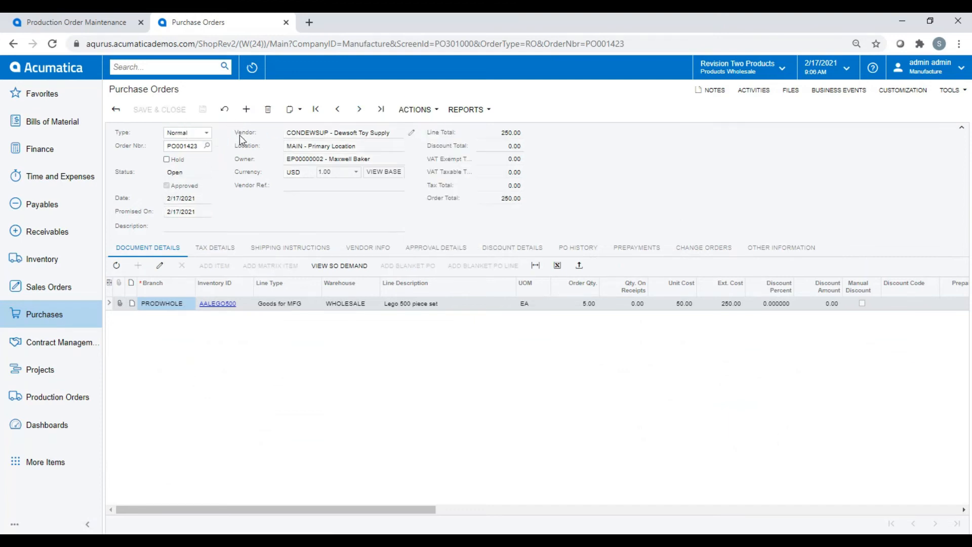
click(116, 109)
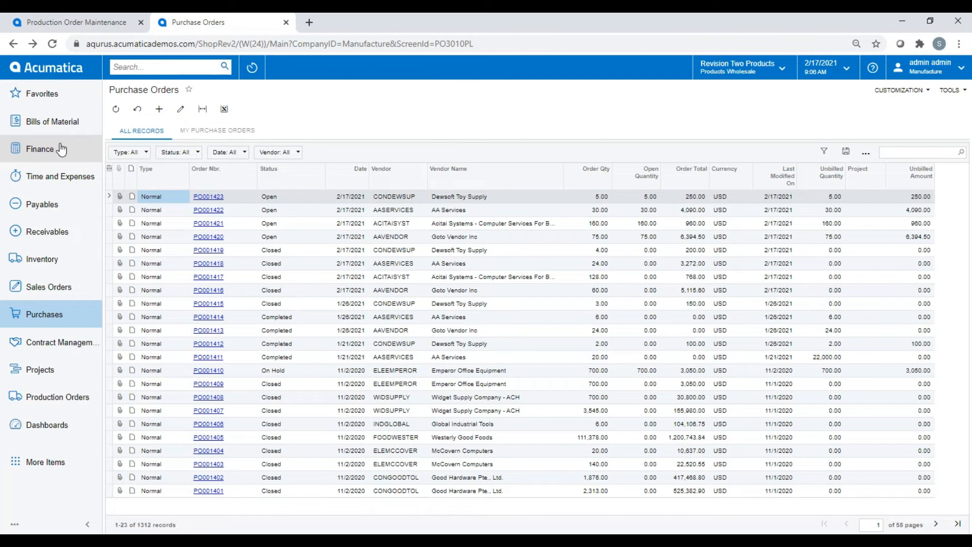
Enter a purchase receipt for the open AAVENDOR order for C-RESISITO and C-FUSE1, with vendor reference 412584125.
click(218, 236)
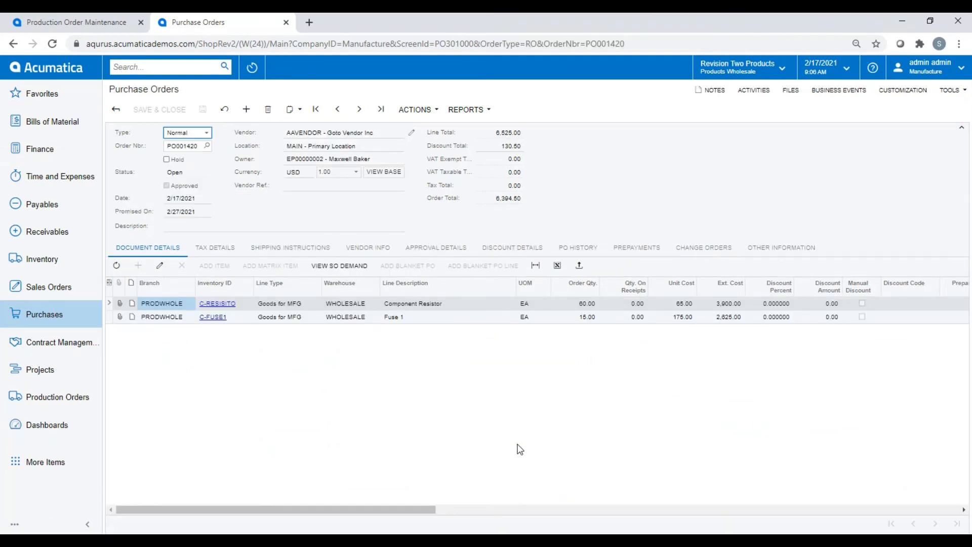
click(430, 113)
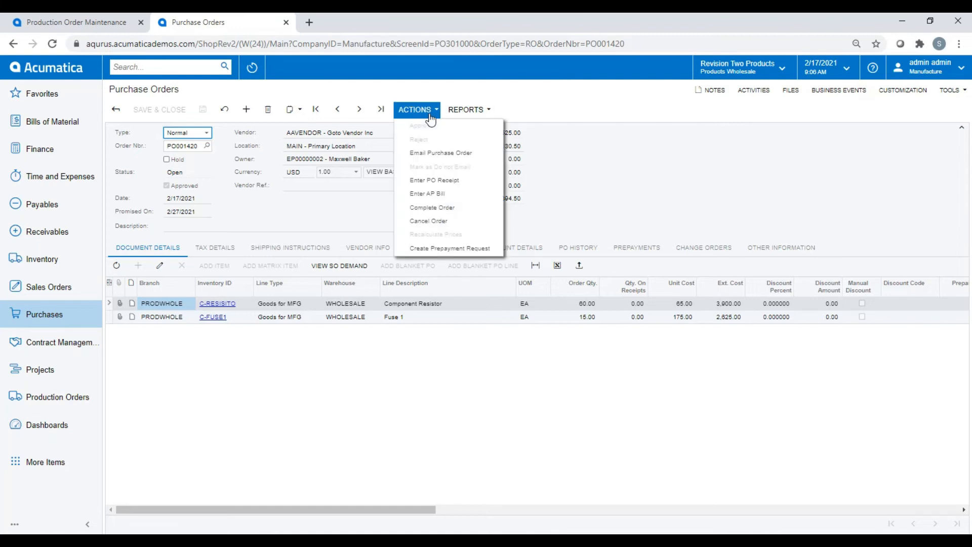
click(444, 185)
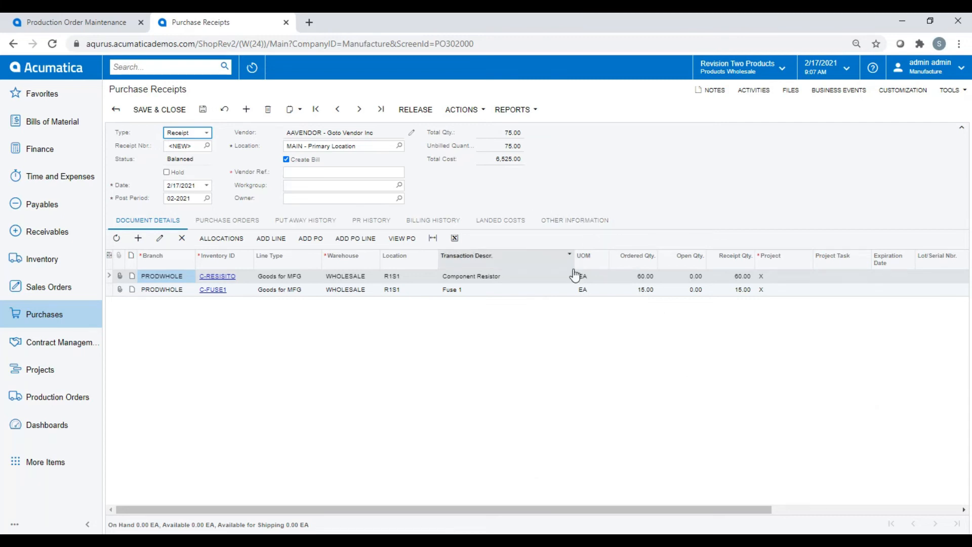
click(315, 173)
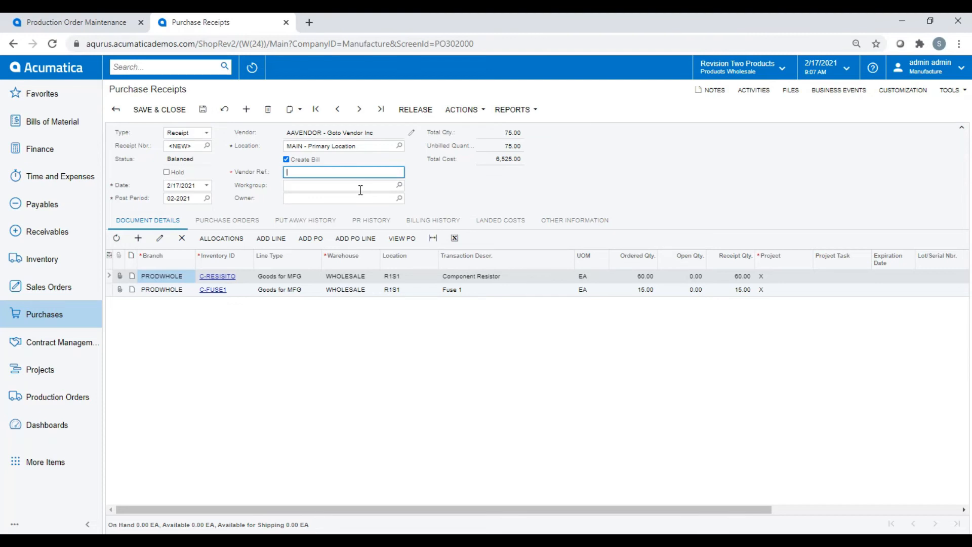
text(412584125)
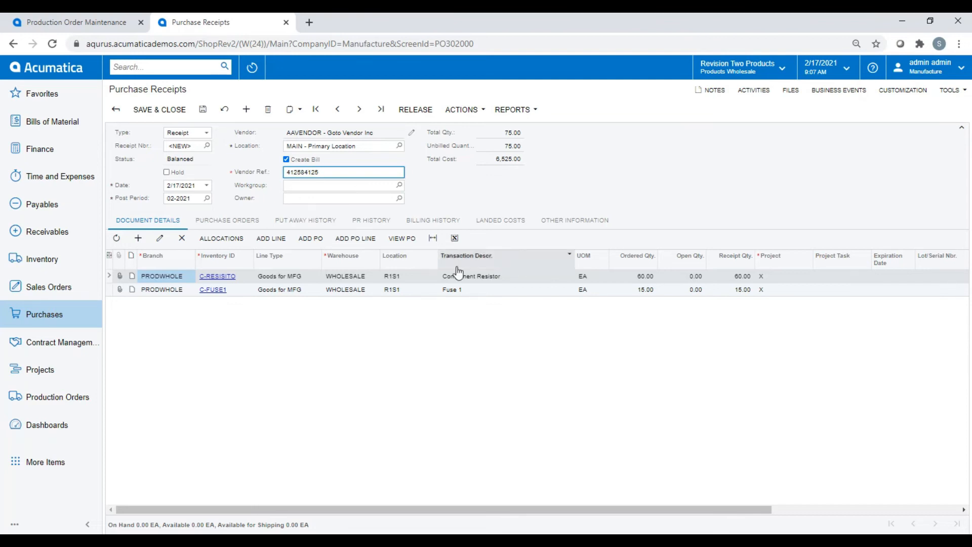
Save and release the AAVENDOR purchase receipt, and return to the purchase orders list to check the order's status.
click(203, 110)
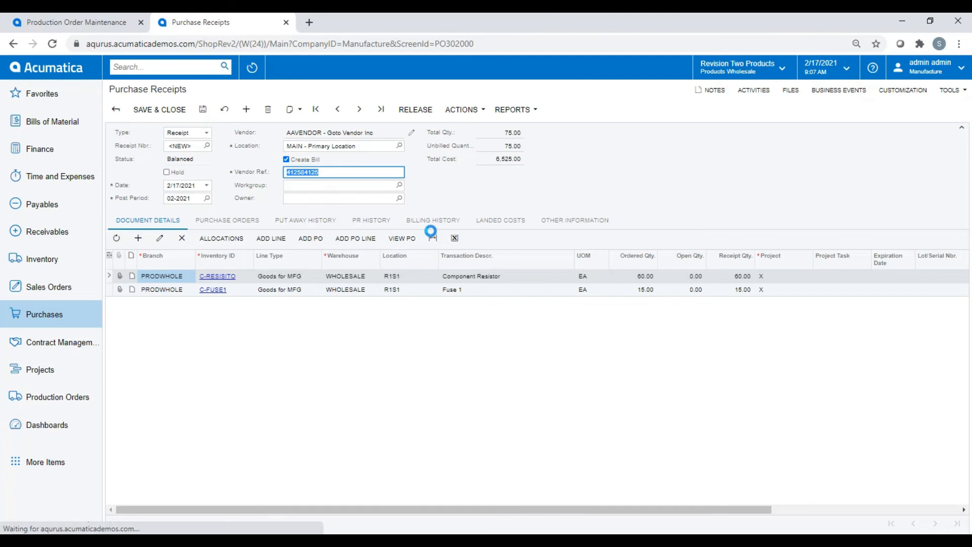
click(417, 112)
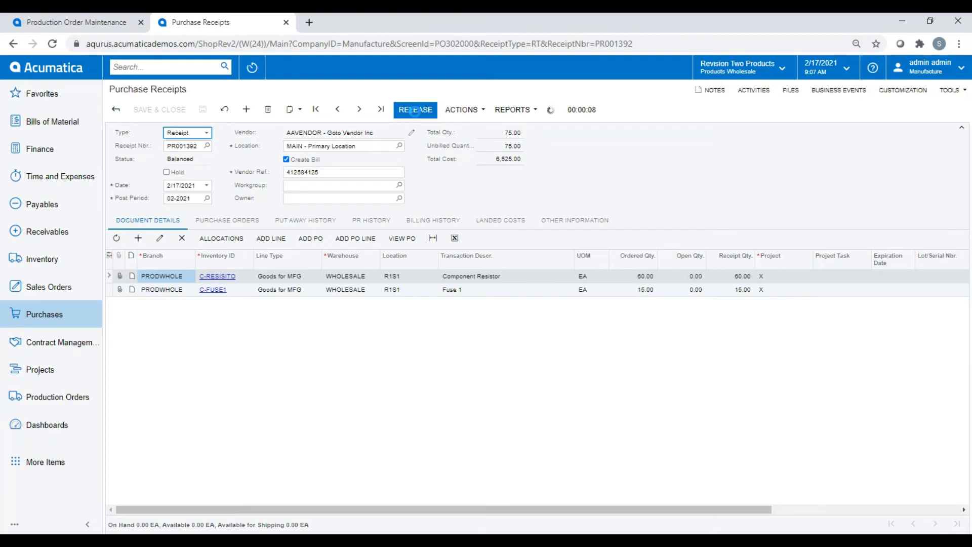
click(70, 323)
click(152, 214)
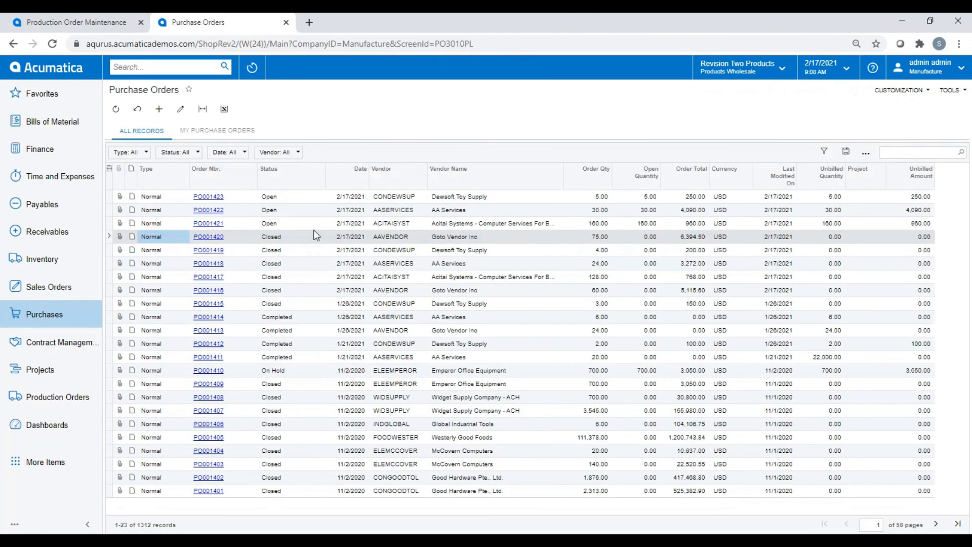
click(281, 238)
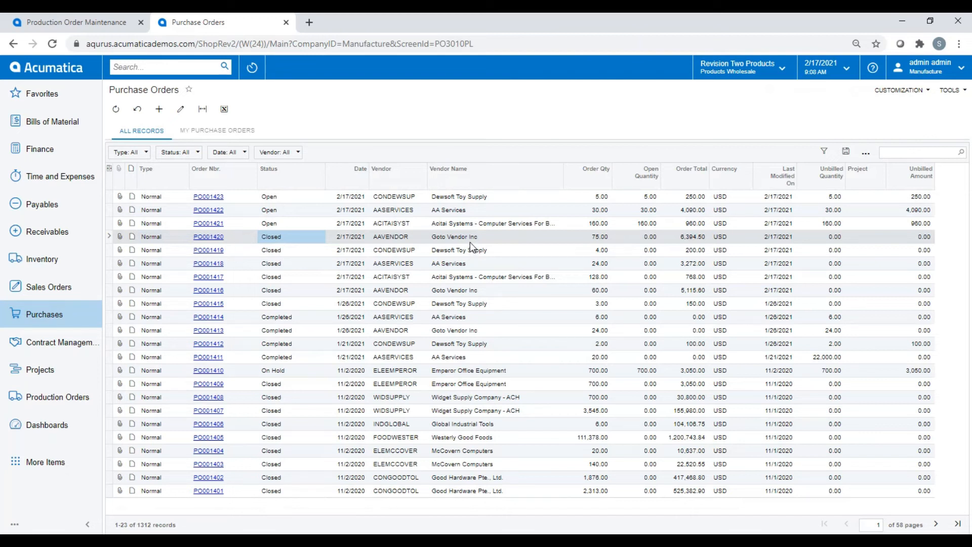
Enter a purchase receipt for the open ACITAISYST order for C-SCREWS, with vendor reference 4525.
click(213, 225)
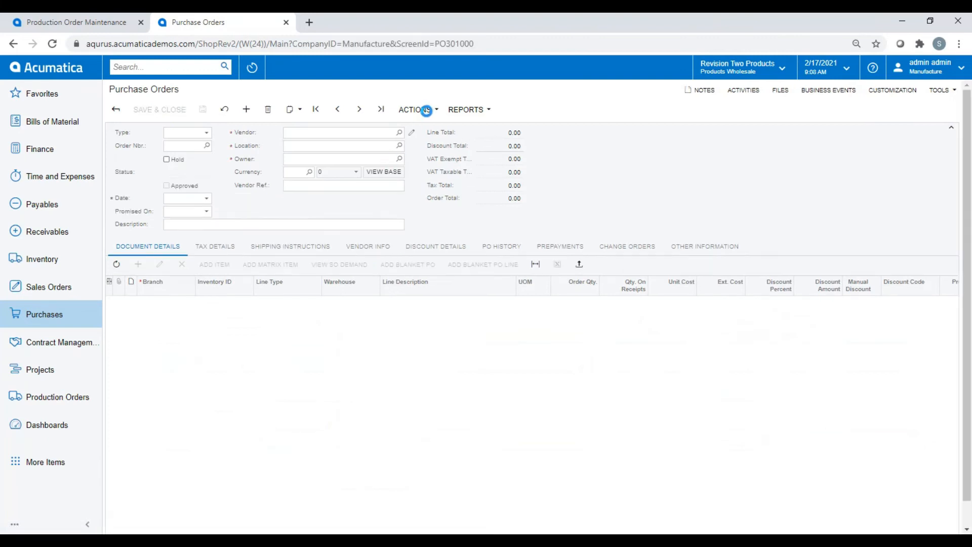
click(424, 110)
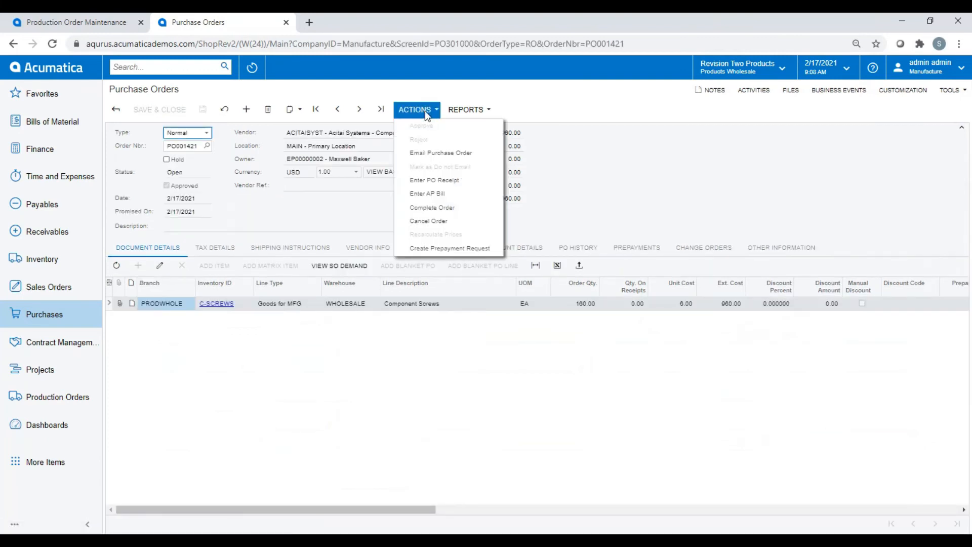
click(442, 183)
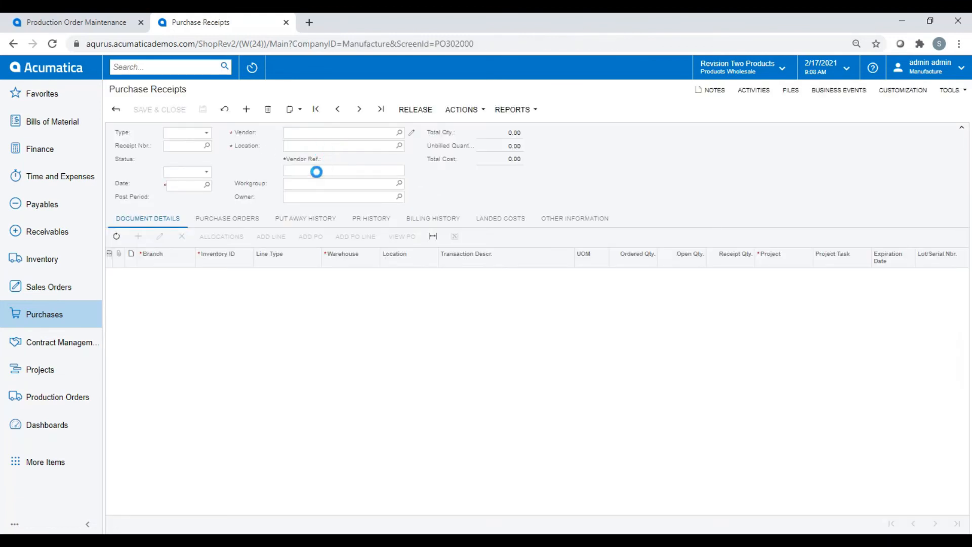
click(318, 171)
text(4525)
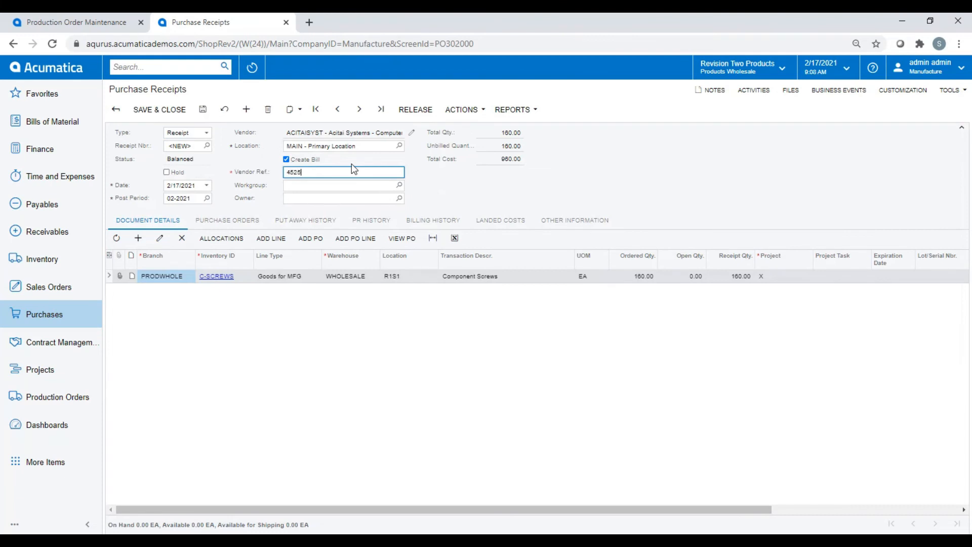
Save and release the ACITAISYST purchase receipt, and return to the purchase orders list.
click(202, 108)
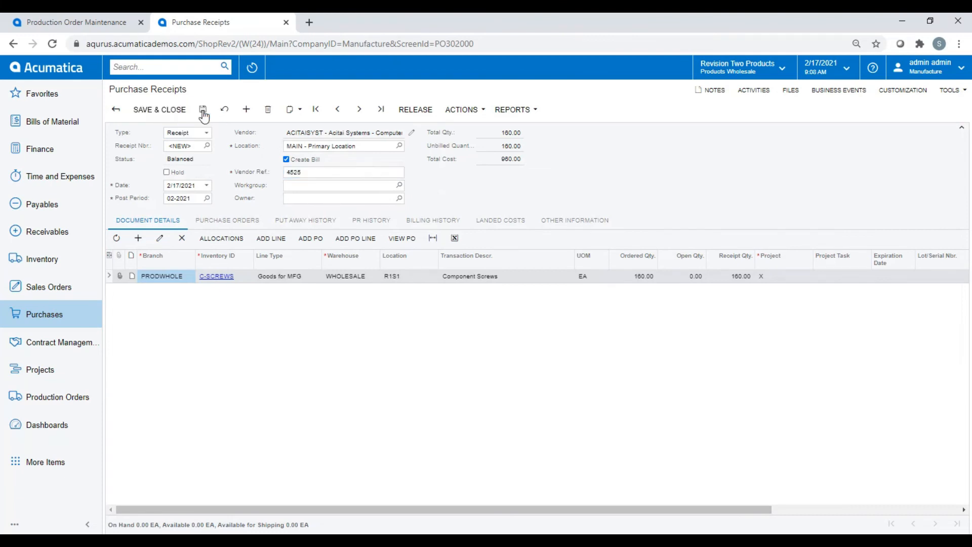
click(415, 112)
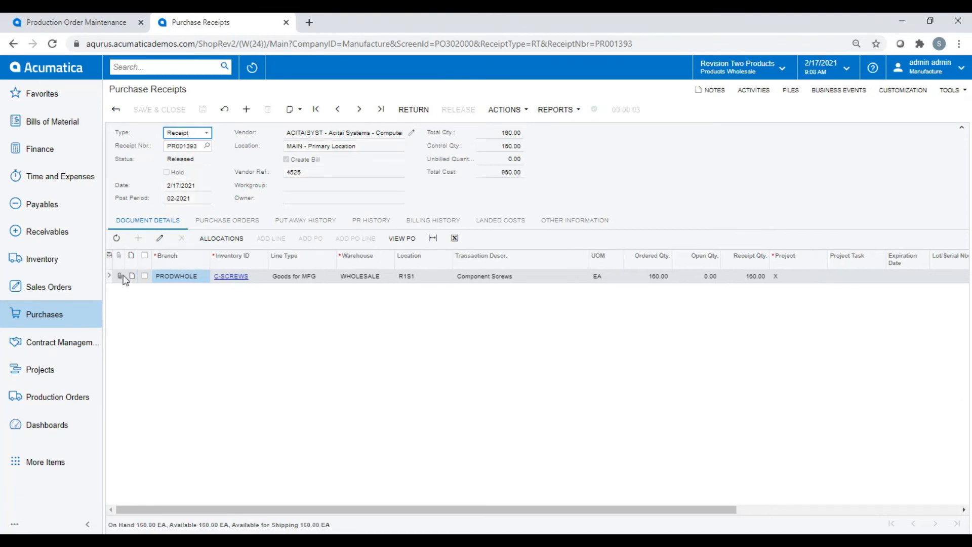
click(64, 323)
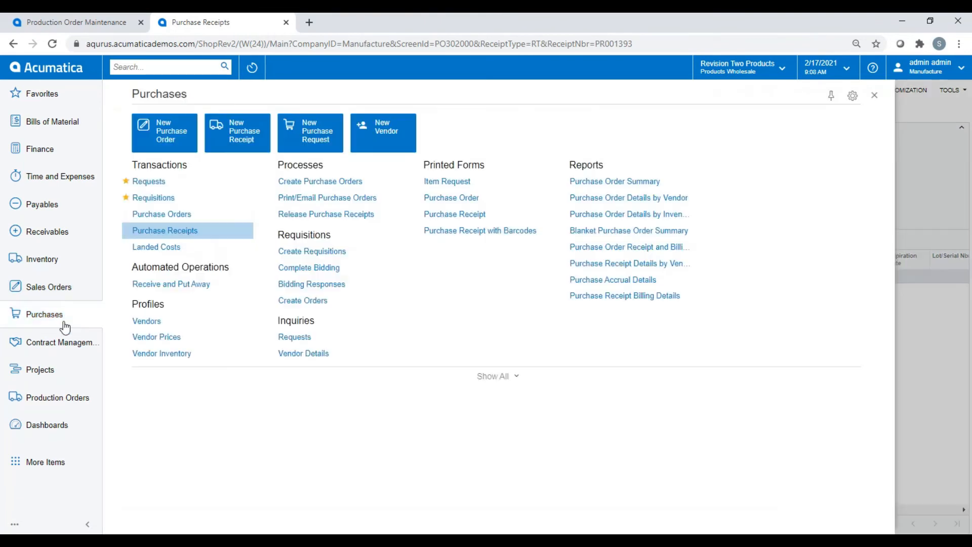
click(166, 217)
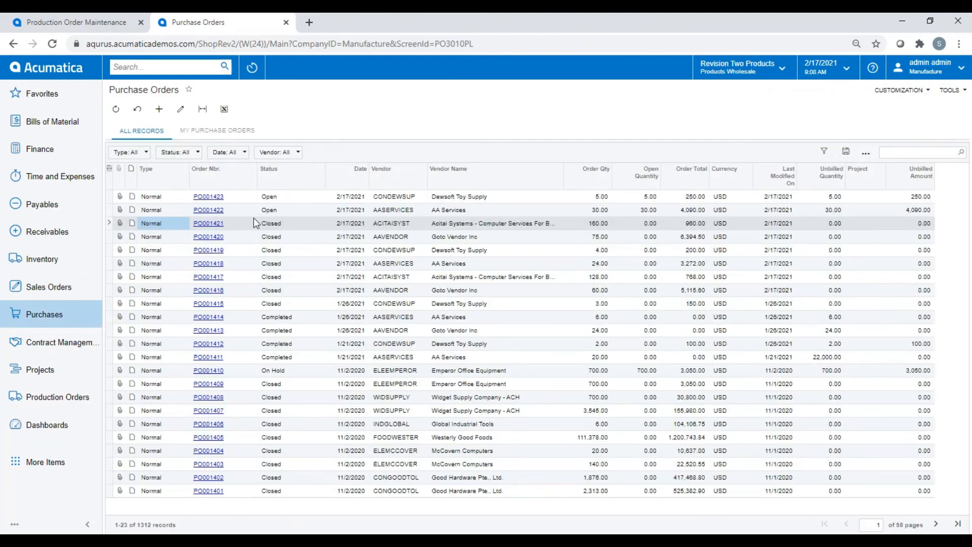
Enter a purchase receipt for the open AASERVICES order for C-STRAPS and C- SWITCH, with vendor reference 8746854.
click(216, 211)
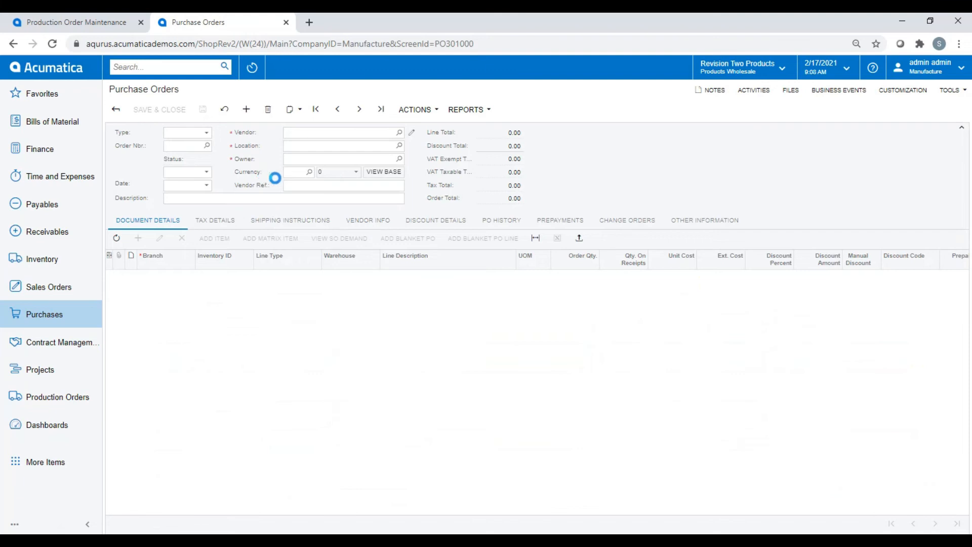
click(414, 110)
click(429, 182)
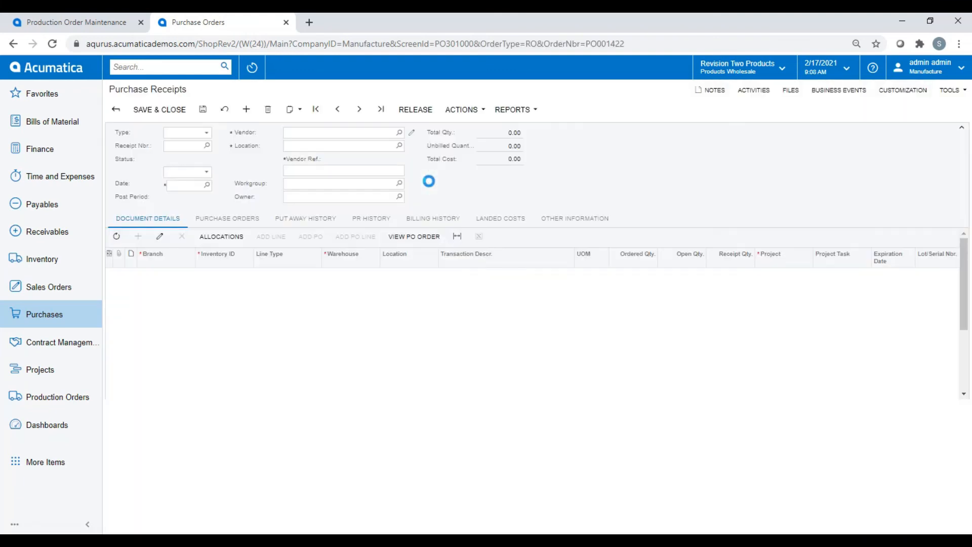
click(318, 171)
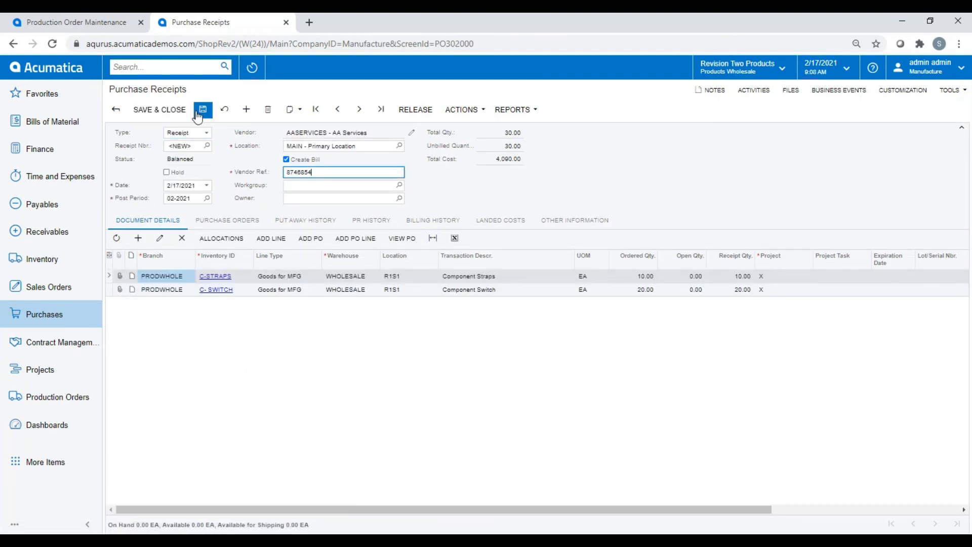
Save and release the AASERVICES purchase receipt, and return to the purchase orders list.
click(415, 110)
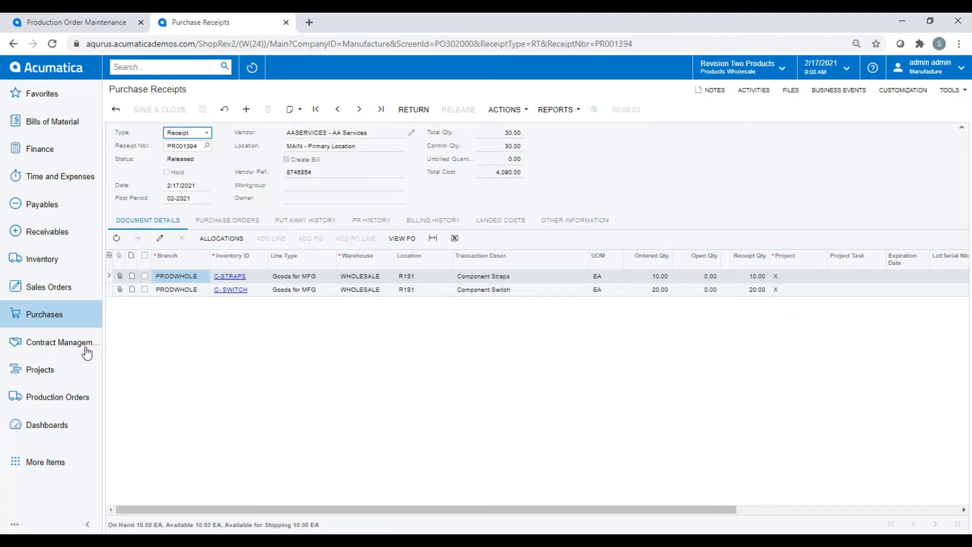
click(73, 310)
click(195, 214)
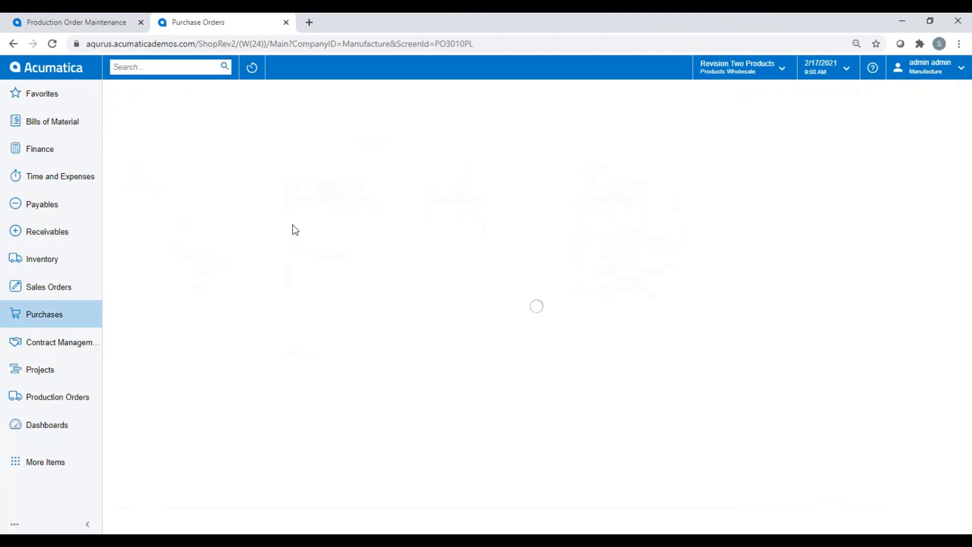
Enter a purchase receipt for the open CONDEWSUP order for AALEGO500 with vendor reference 7458741, and save and release it.
click(208, 209)
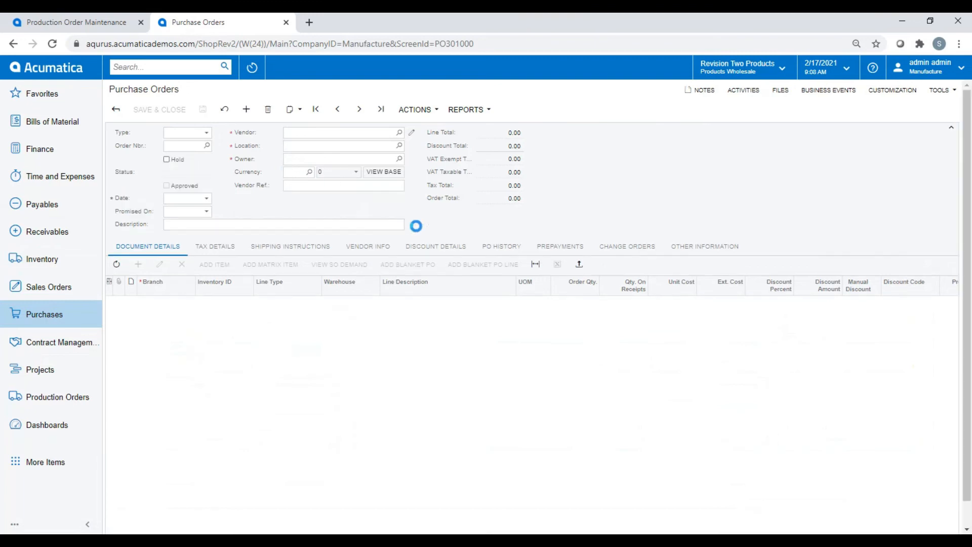
click(415, 109)
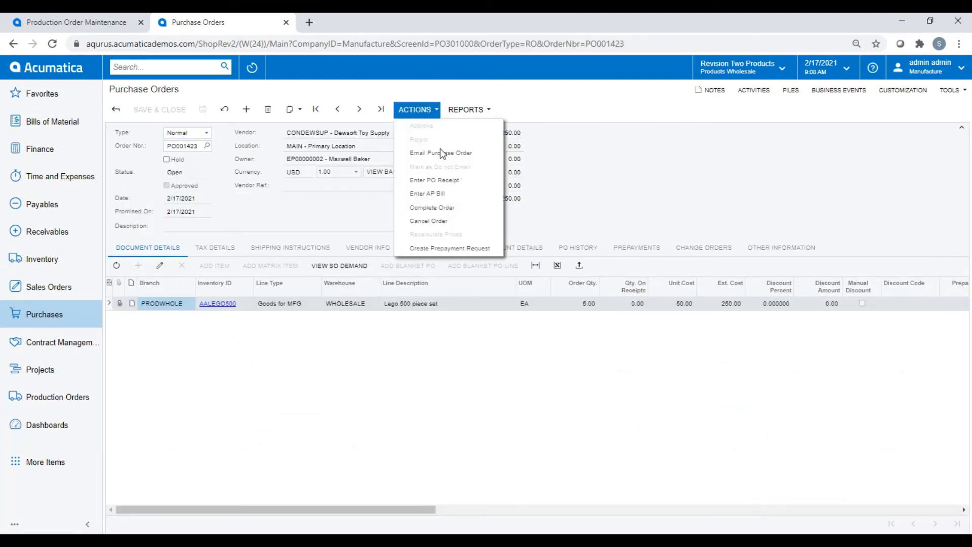
click(452, 181)
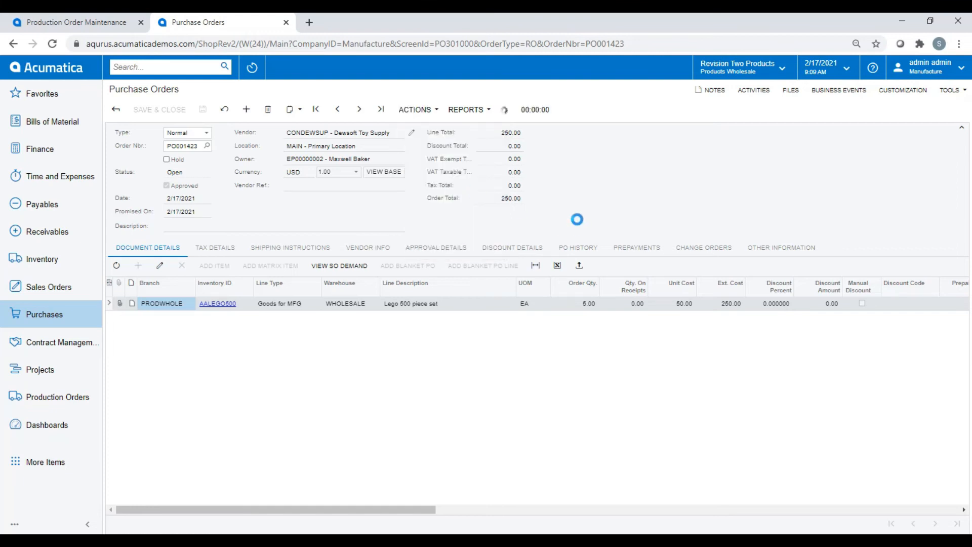
click(323, 172)
text(7458741)
click(202, 109)
click(414, 109)
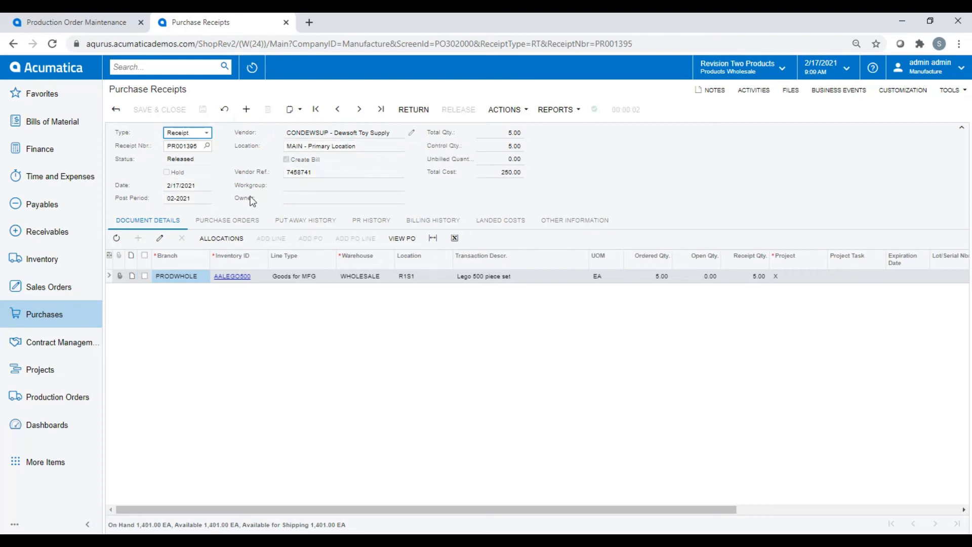
Check the CONDEWSUP receipt's linked purchase order and billing history, and open the bill generated from it.
click(247, 219)
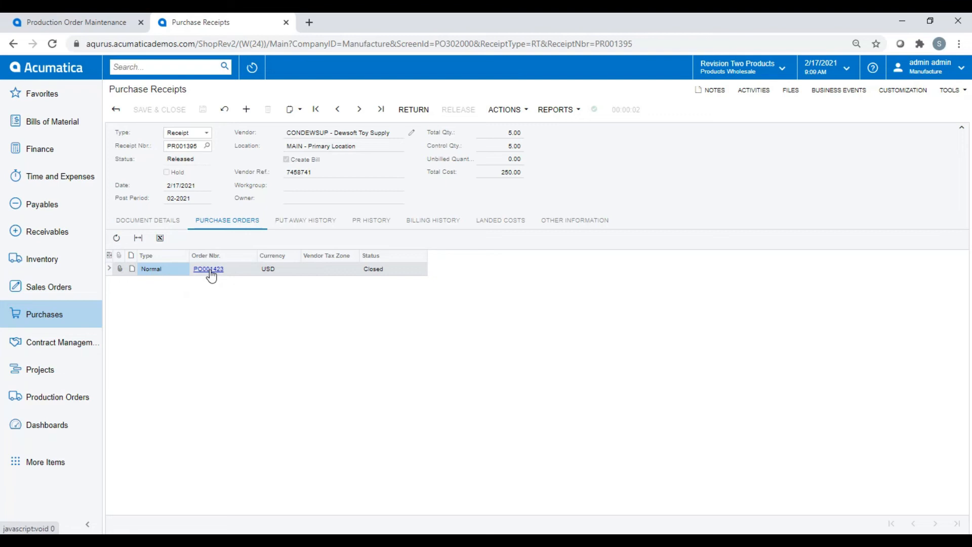
click(437, 221)
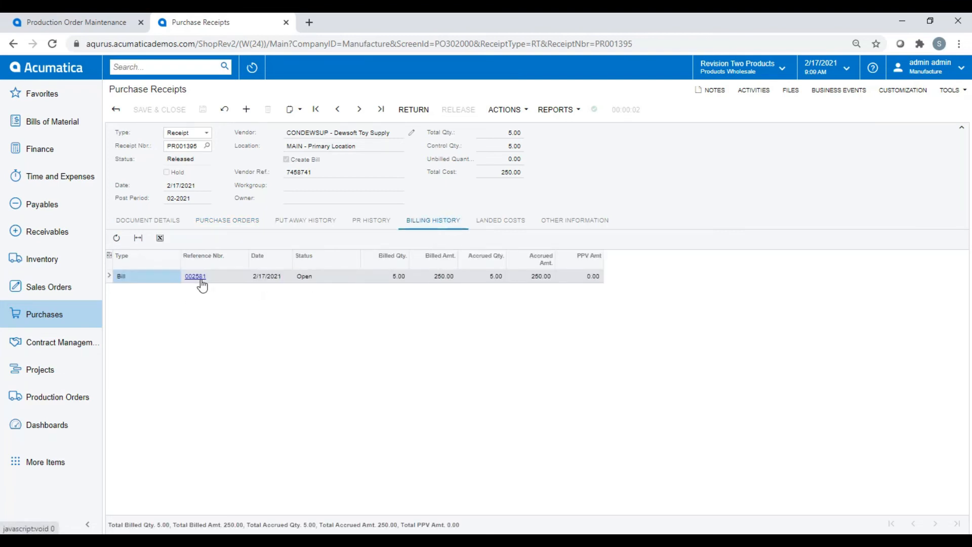
click(201, 281)
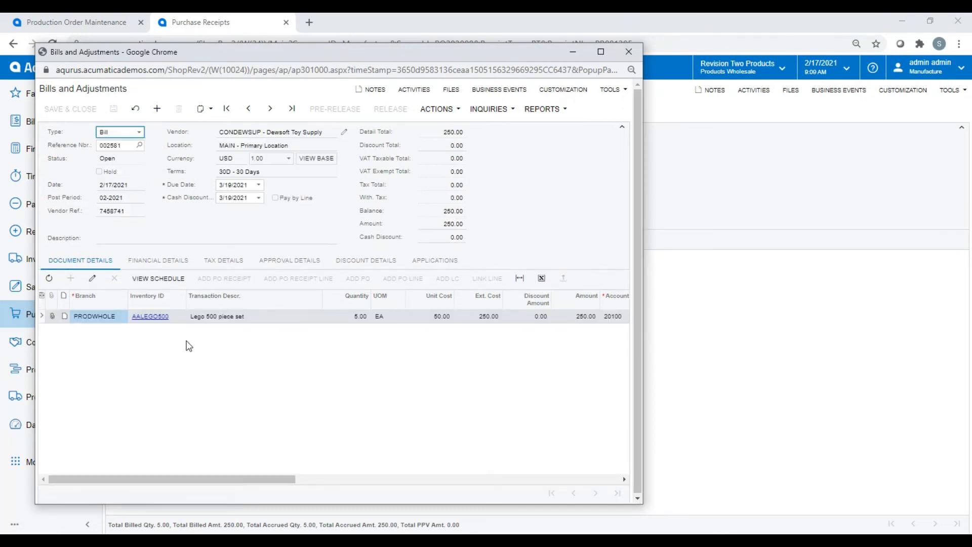
Review the CONDEWSUP bill's financial details and the journal entries of its linked GL batch, and close both windows.
click(167, 262)
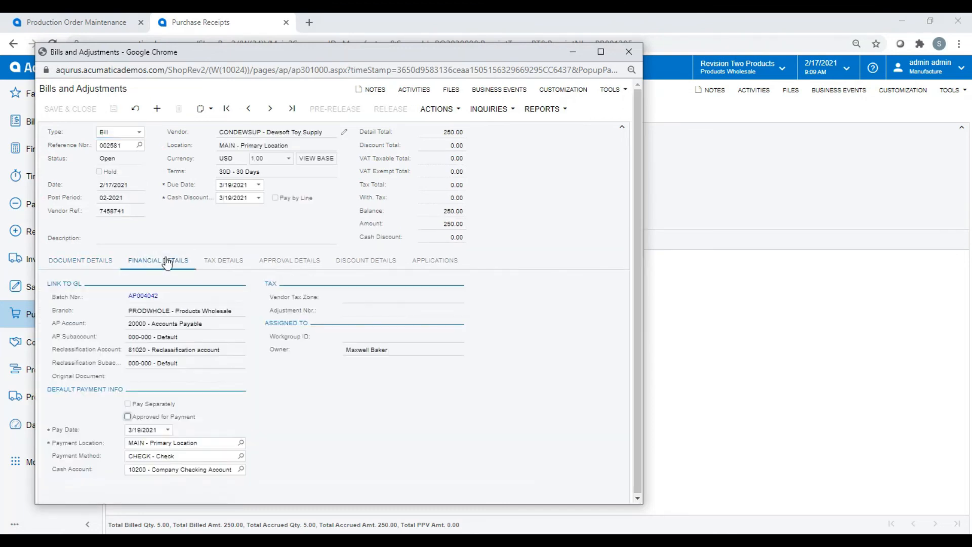
click(143, 296)
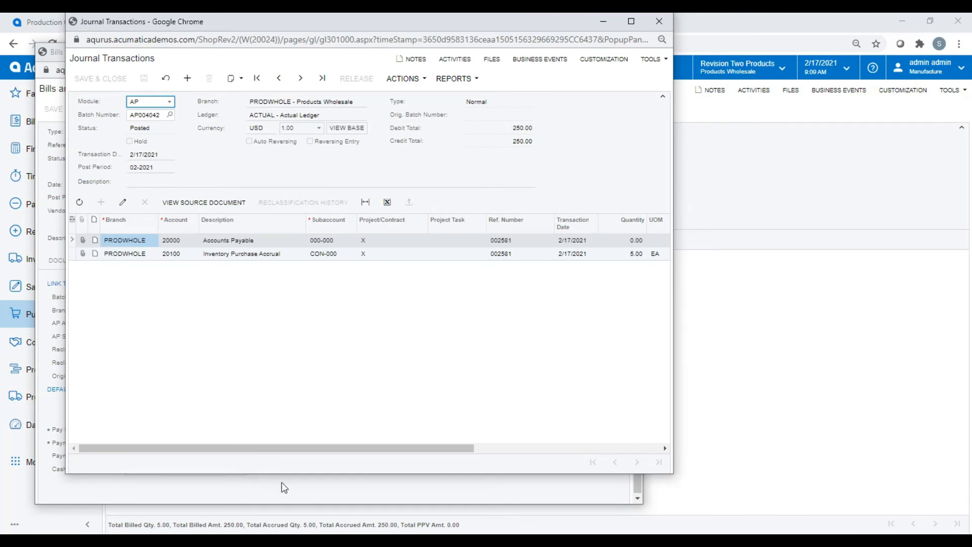
drag(336, 448, 167, 446)
click(658, 21)
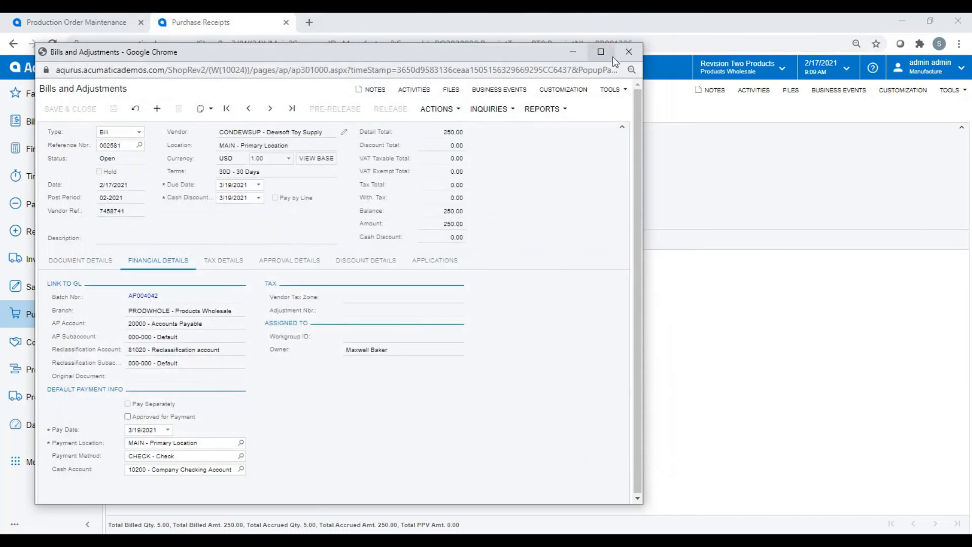
click(631, 48)
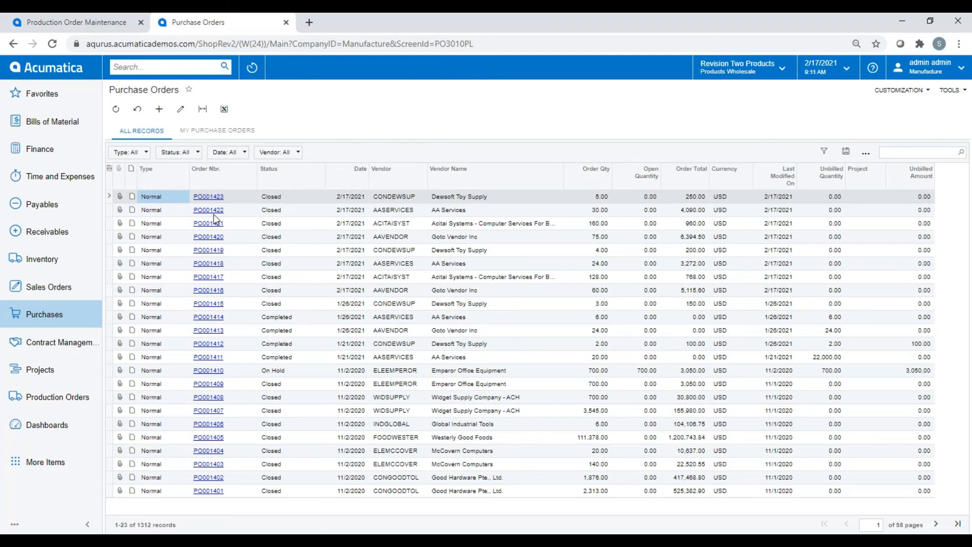
Open the unreleased material allocations, select the six lines for production order AM000029 from C-SWITCH to AALEGO500, and process them.
click(53, 399)
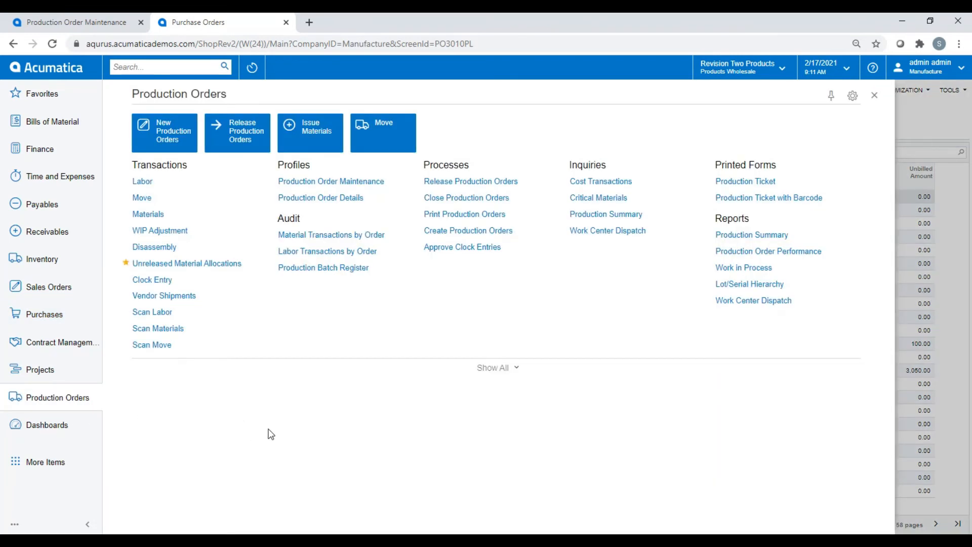
click(203, 265)
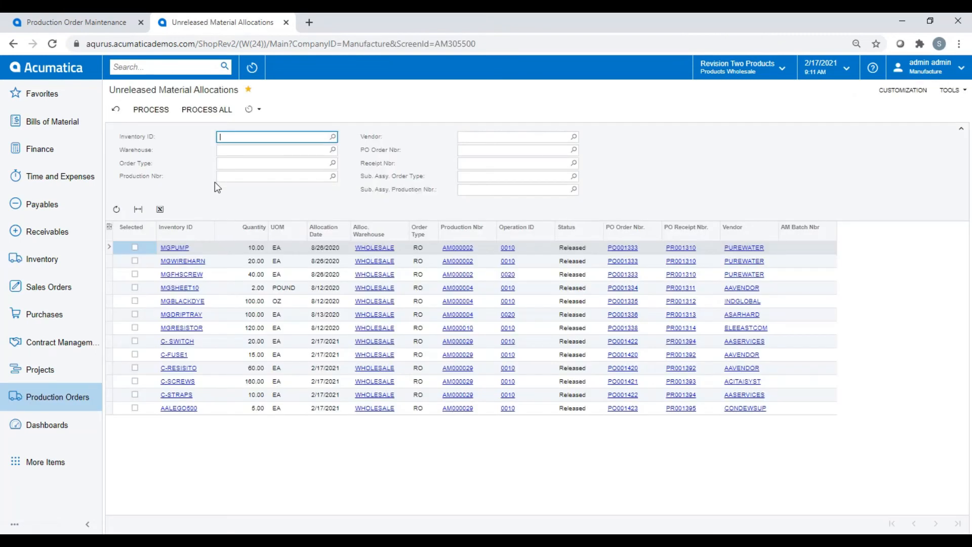
click(234, 344)
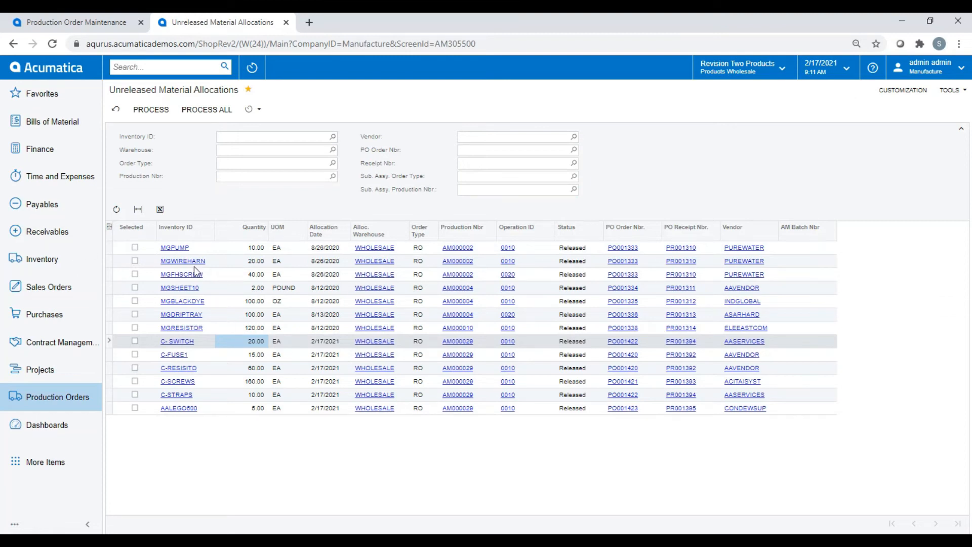
click(135, 342)
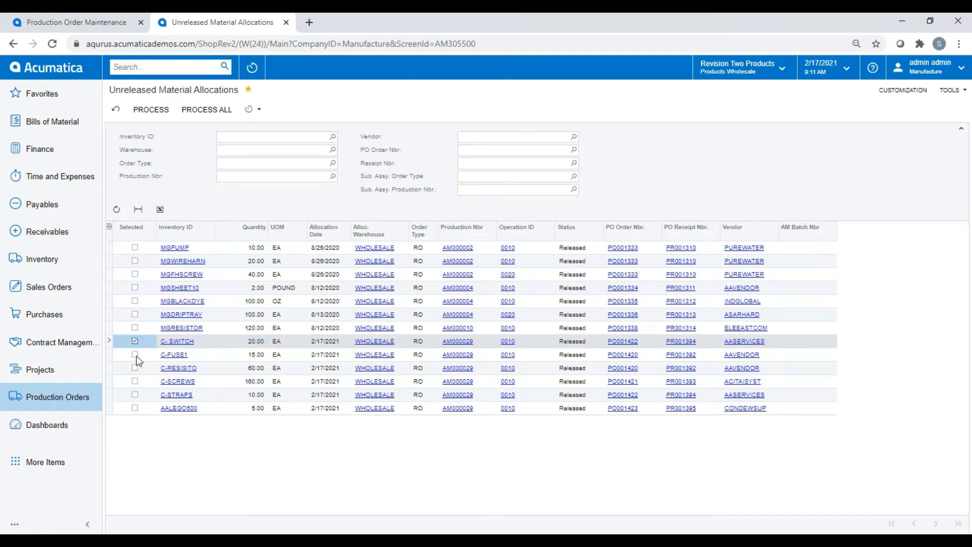
click(134, 355)
click(135, 368)
click(135, 380)
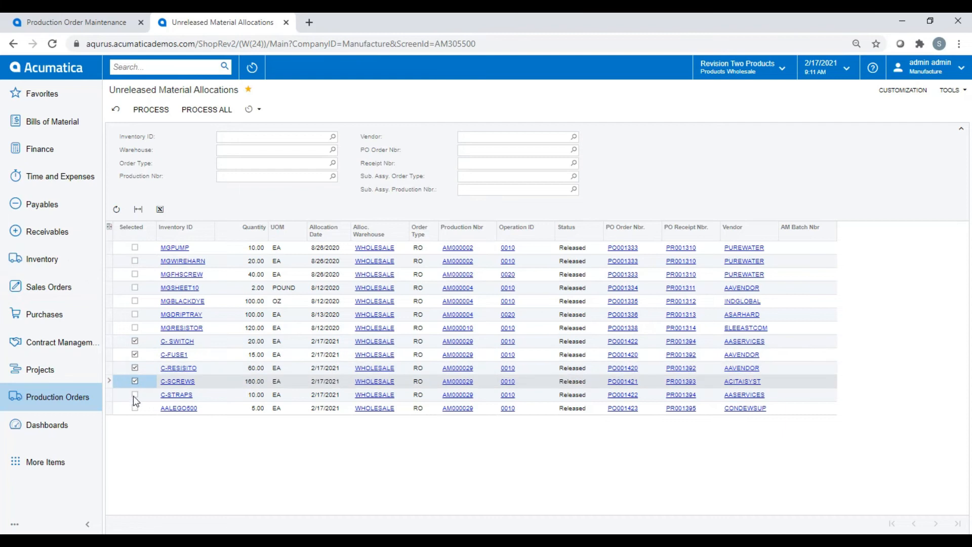
click(135, 394)
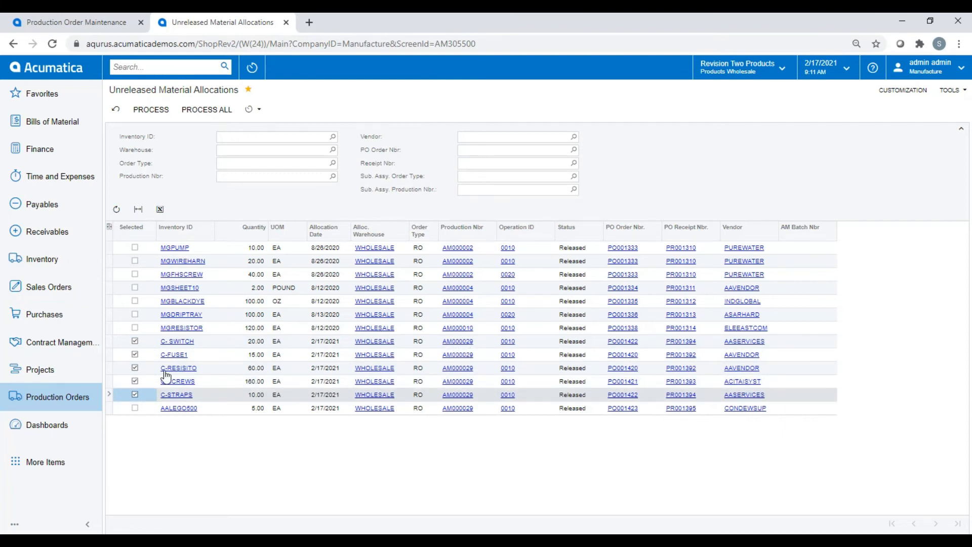
click(135, 408)
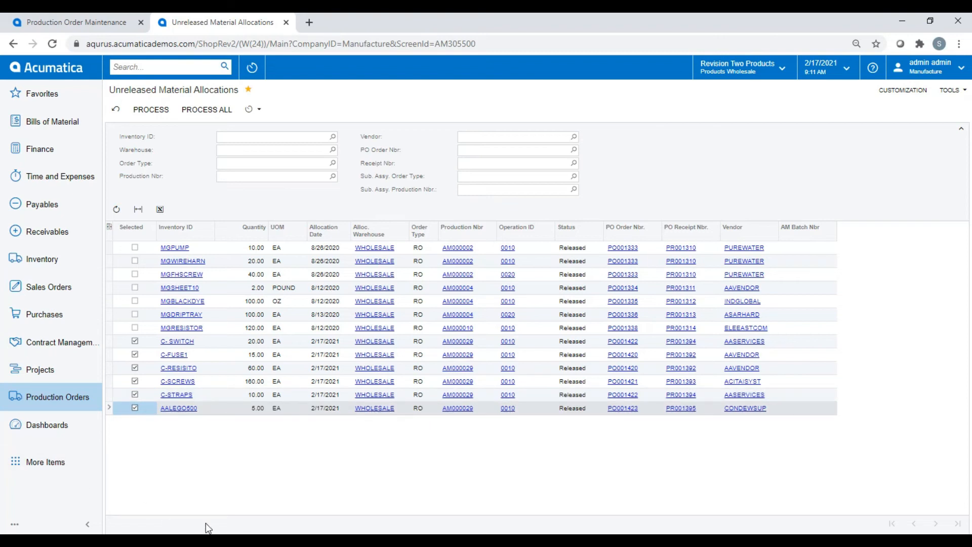
click(141, 117)
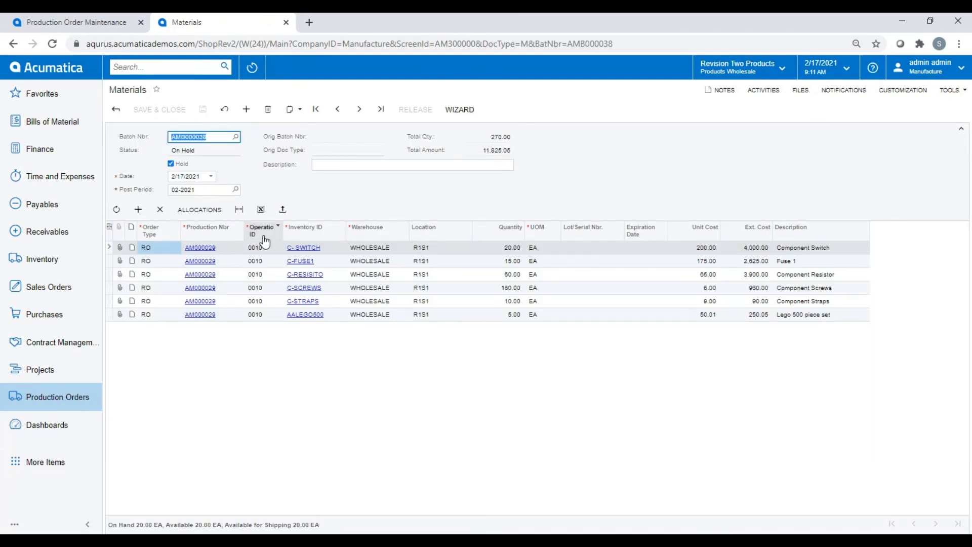
Take the resulting materials batch off hold, save it, and release it.
click(181, 163)
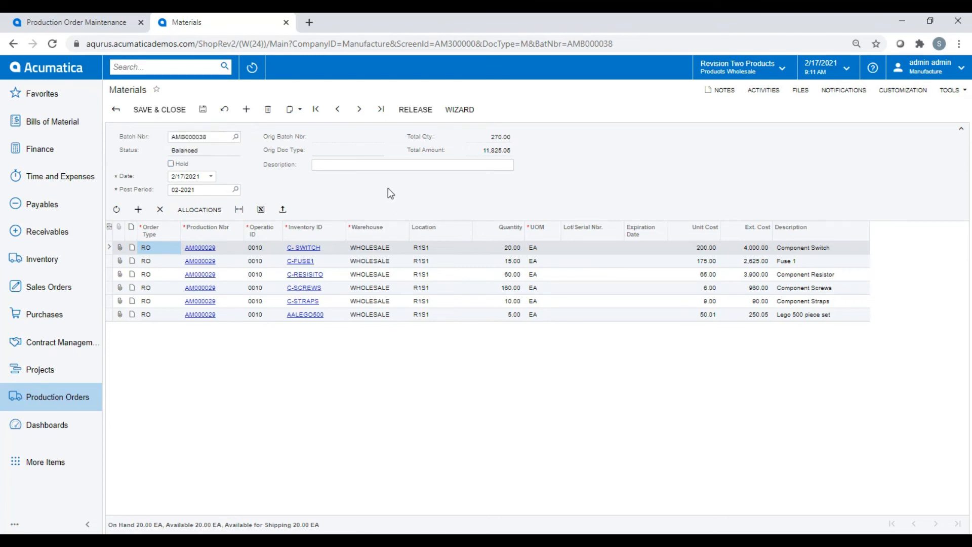
click(203, 109)
click(411, 110)
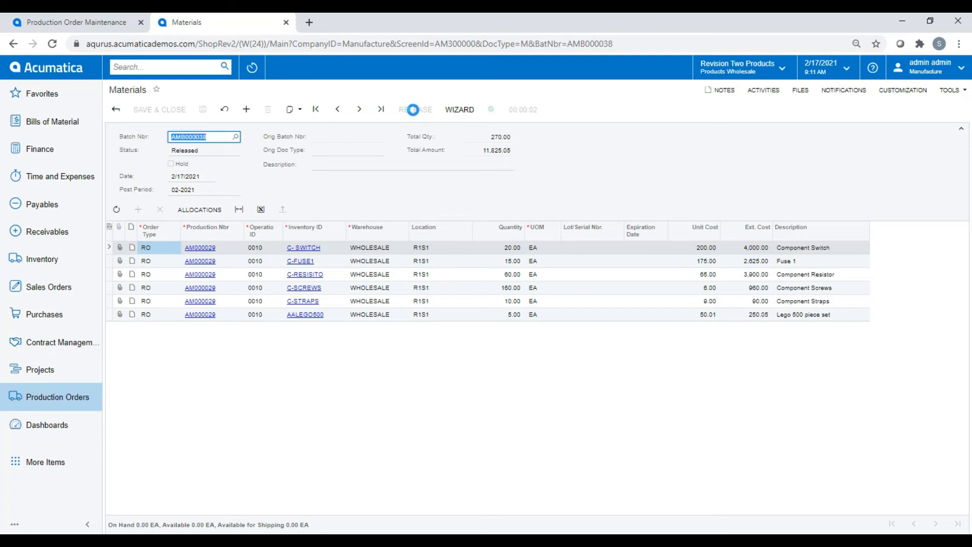
click(413, 109)
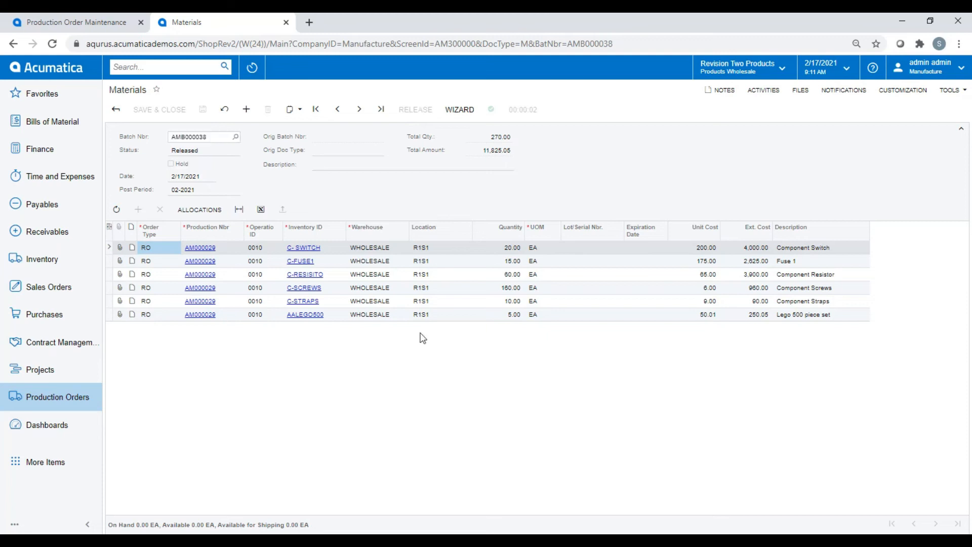
Open the in-process PANEL production order AM000029 and create a Move transaction from it.
click(61, 399)
click(347, 182)
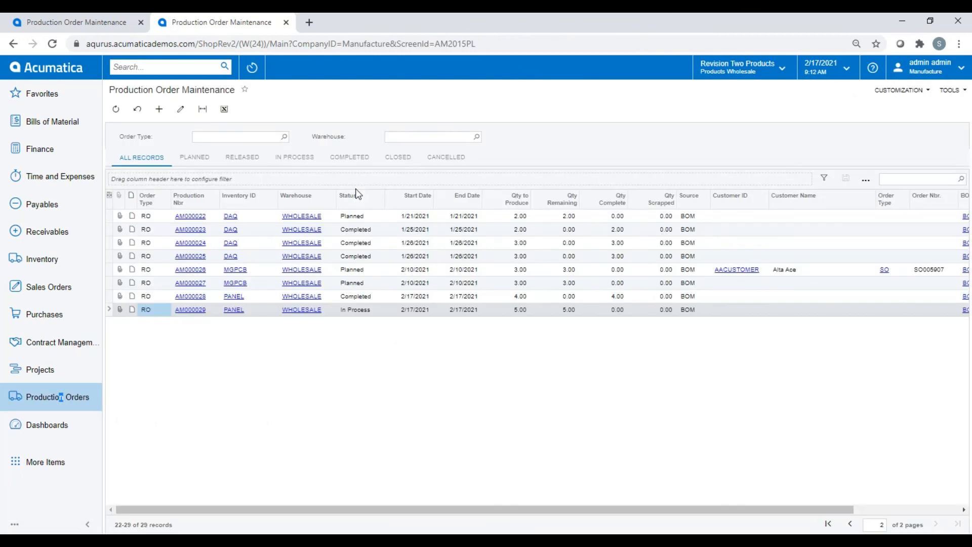
click(197, 310)
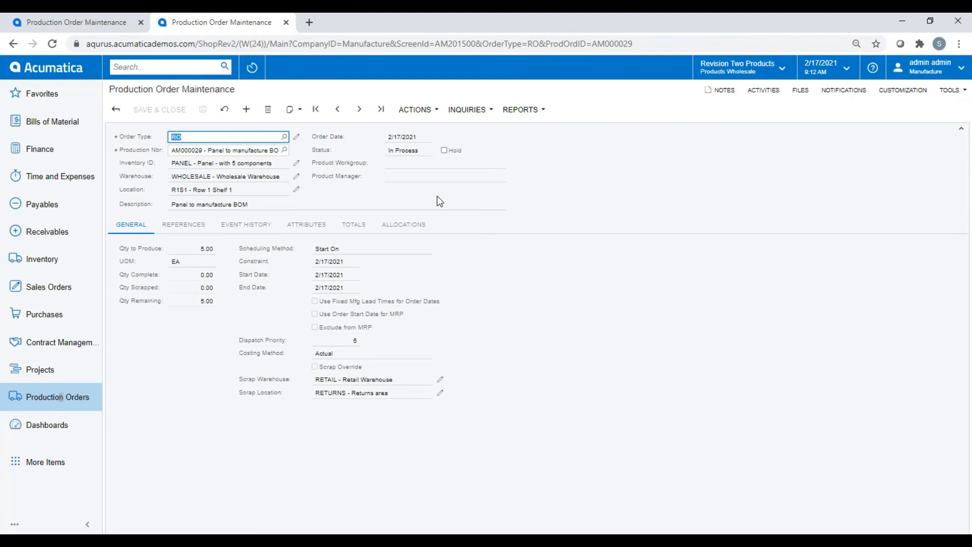
click(421, 112)
click(441, 222)
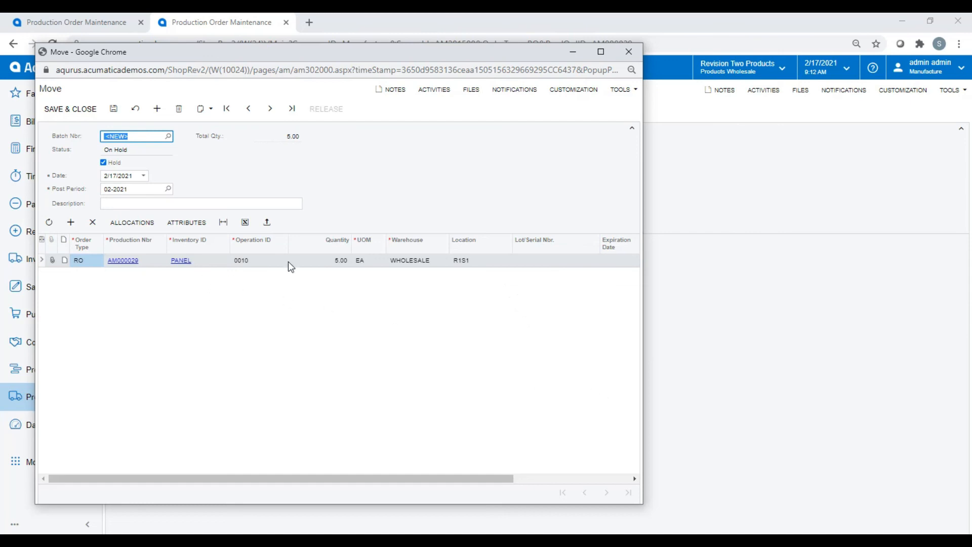
Generate serial numbers starting at SRS000005 for the moved PANEL units, and take the move batch off hold and release it.
click(336, 263)
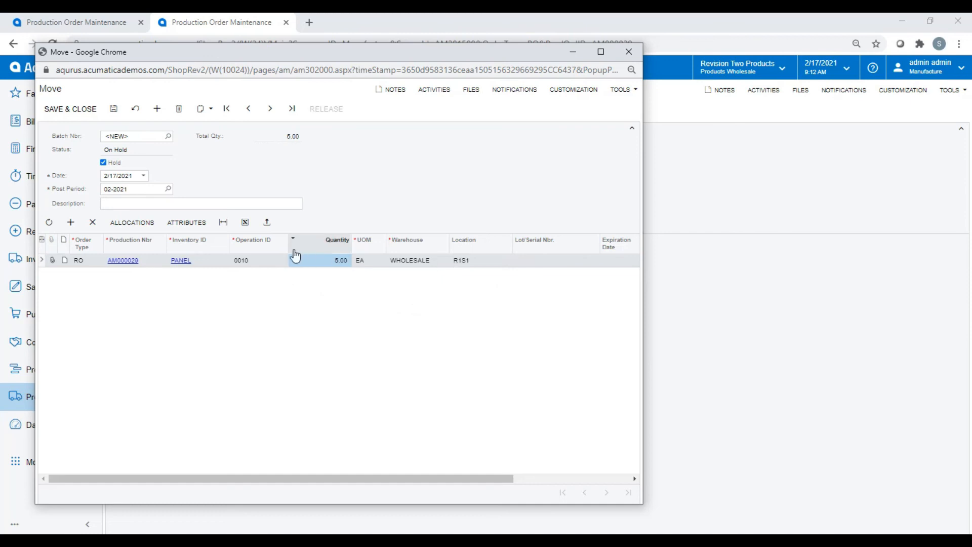
click(113, 227)
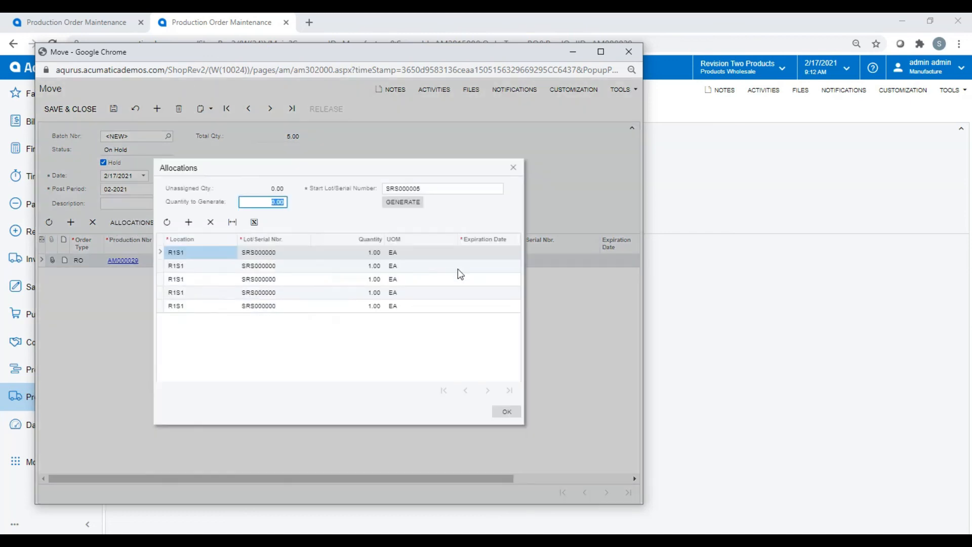
click(410, 209)
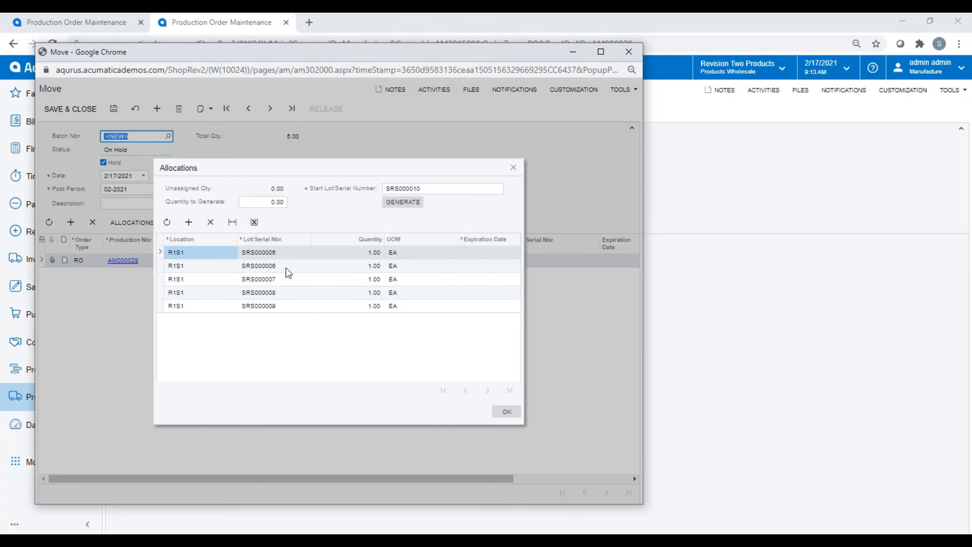
click(504, 412)
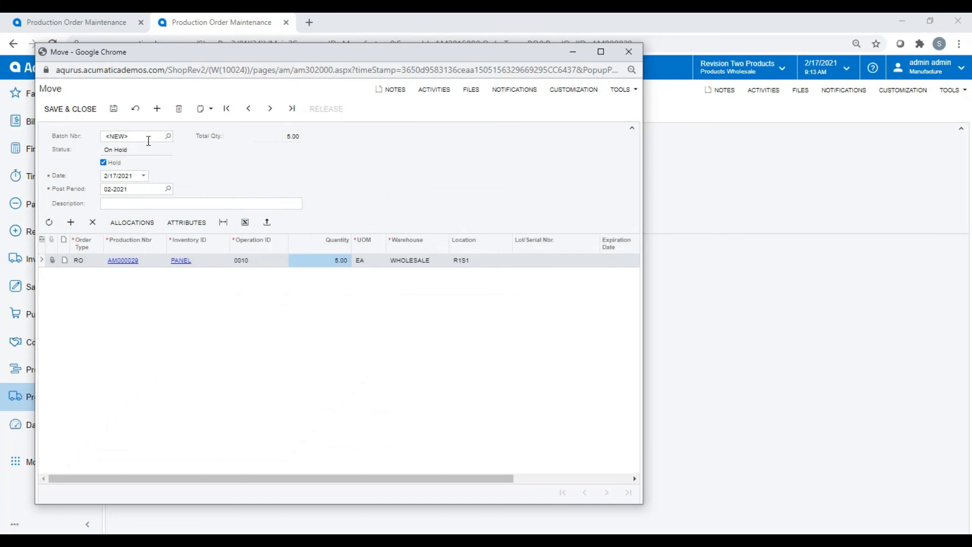
click(104, 162)
click(327, 109)
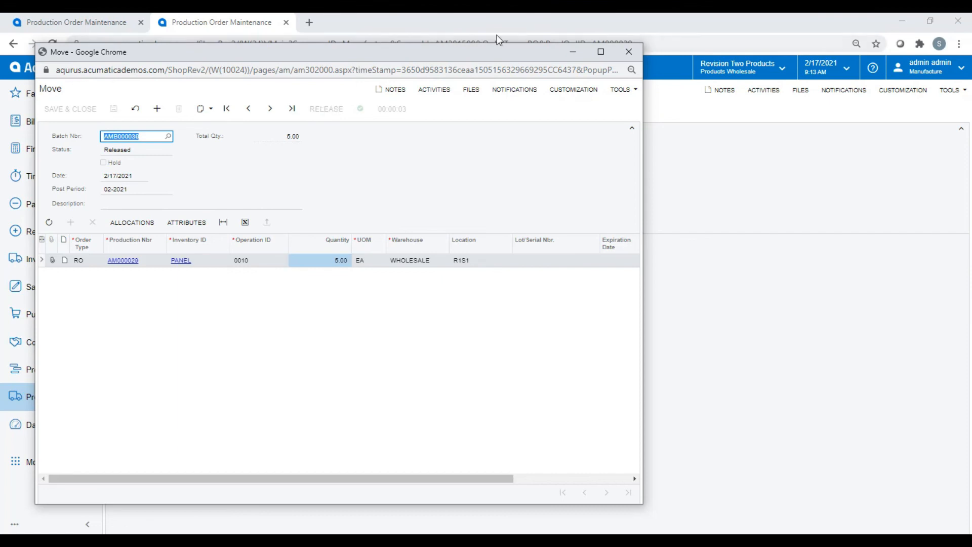
Check PANEL's on-hand quantity in the stock item's warehouse details, and close the item and move windows.
click(181, 261)
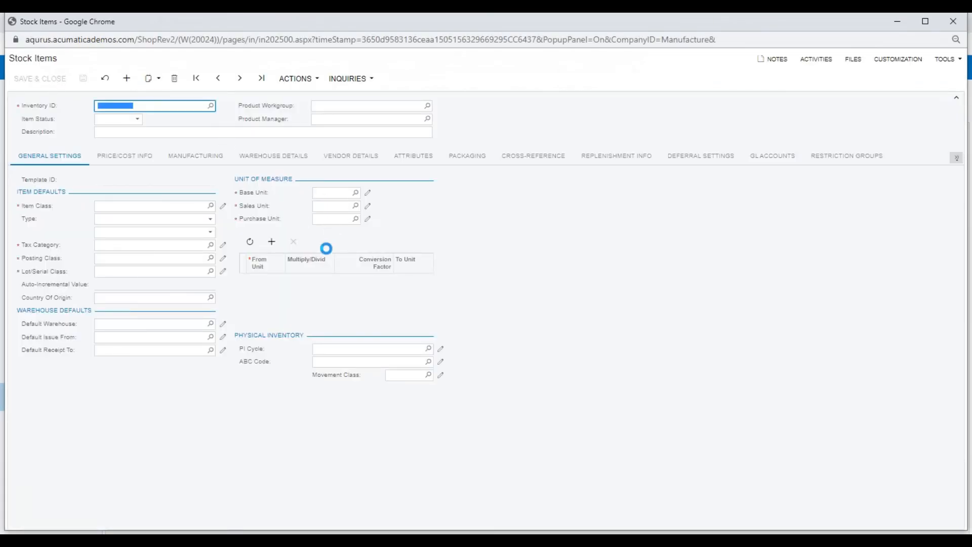
click(282, 158)
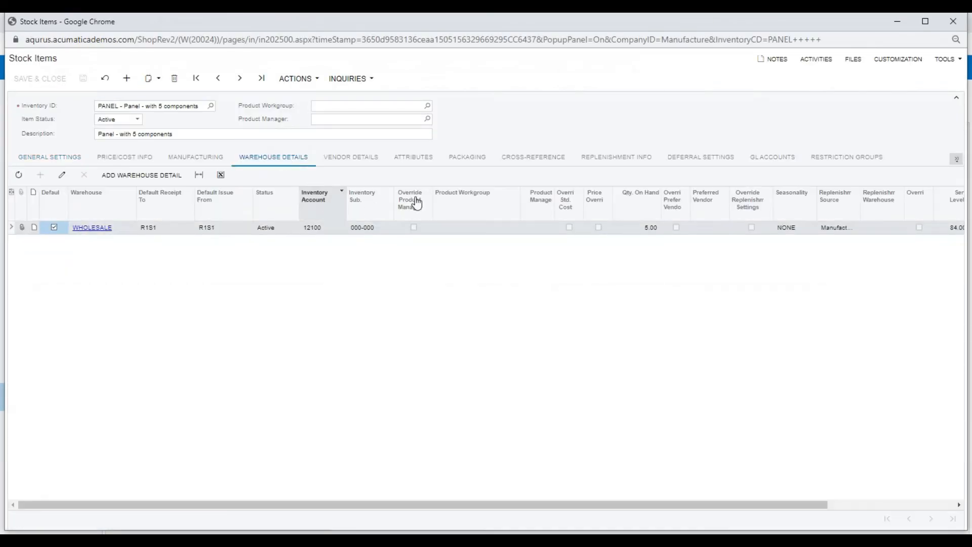
click(641, 226)
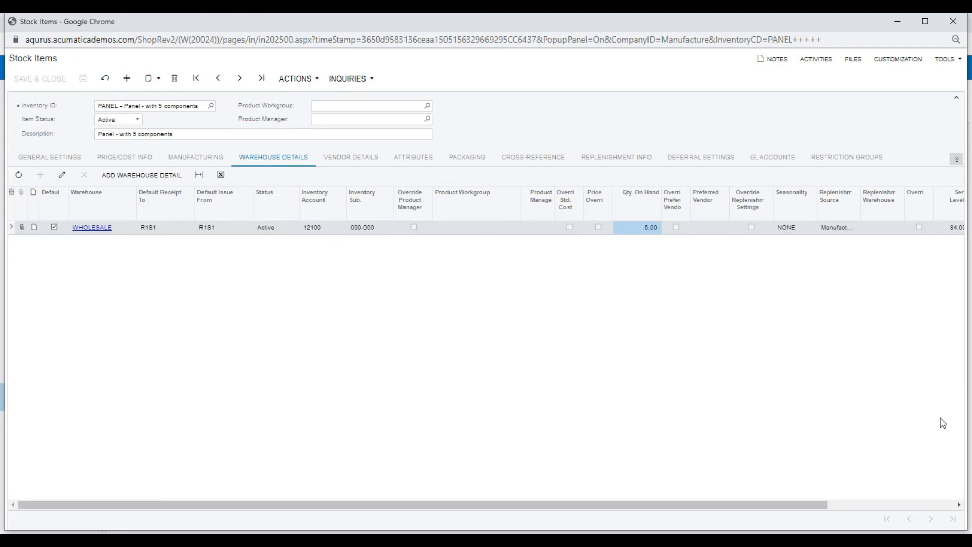
click(949, 30)
click(629, 53)
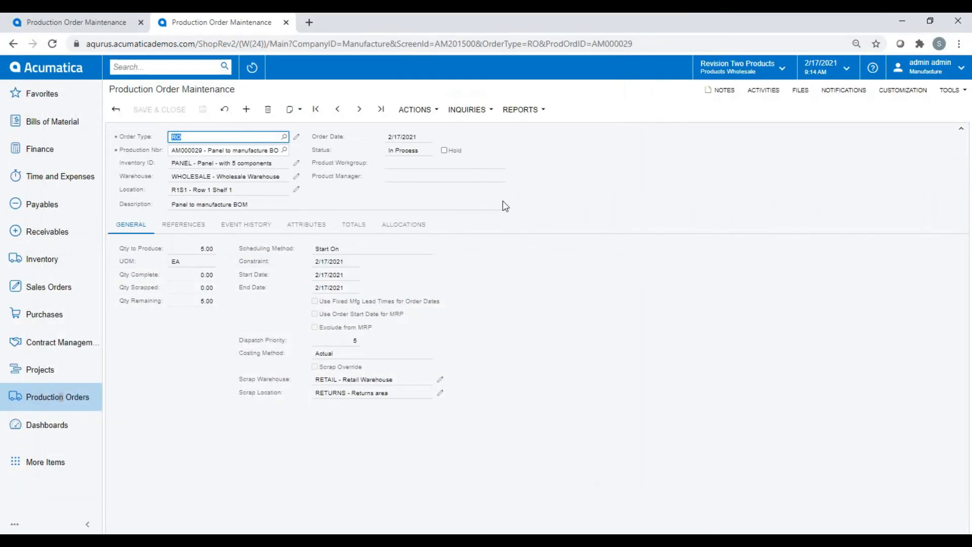
Open AACUSTOMER's open sales order SO005910 and create a shipment dated 2/17/2021 from the WHOLESALE warehouse.
click(45, 288)
click(185, 183)
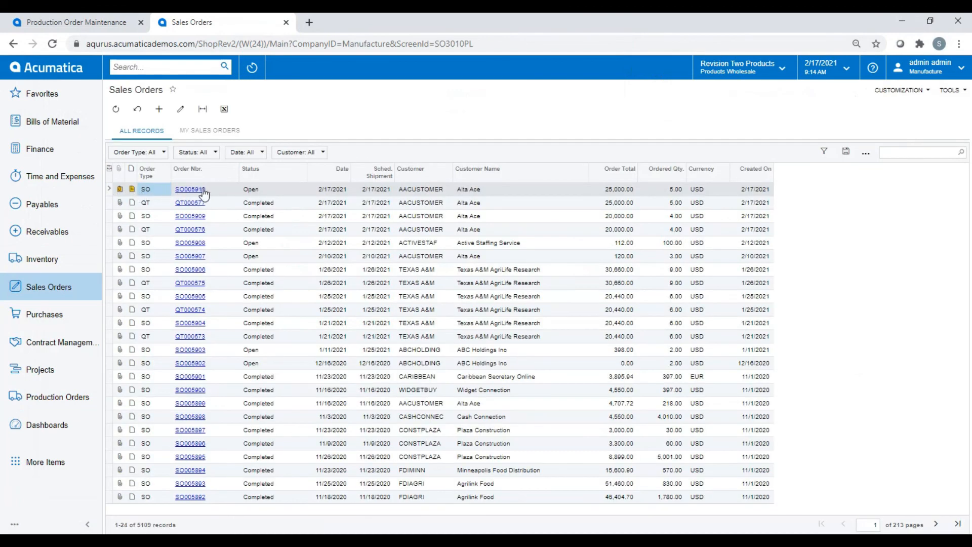
click(195, 193)
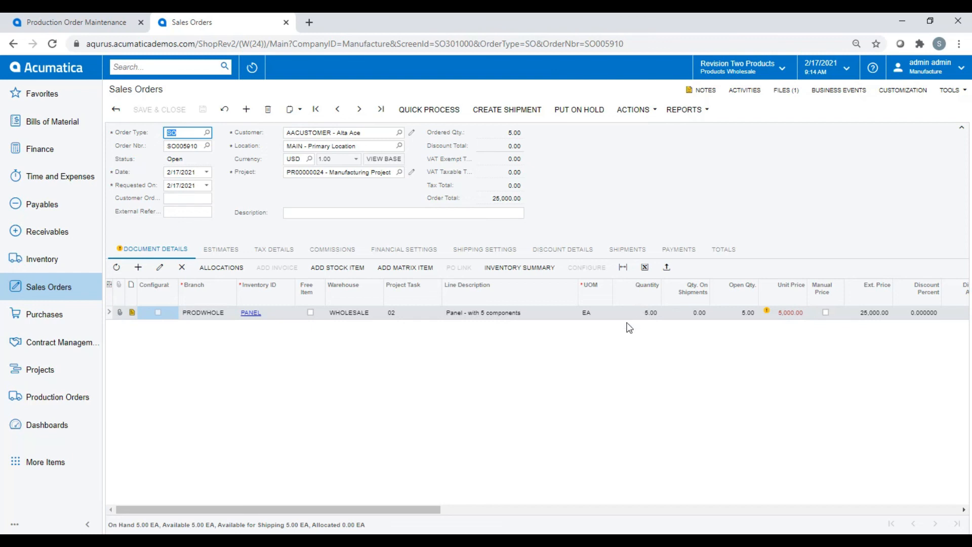
click(512, 115)
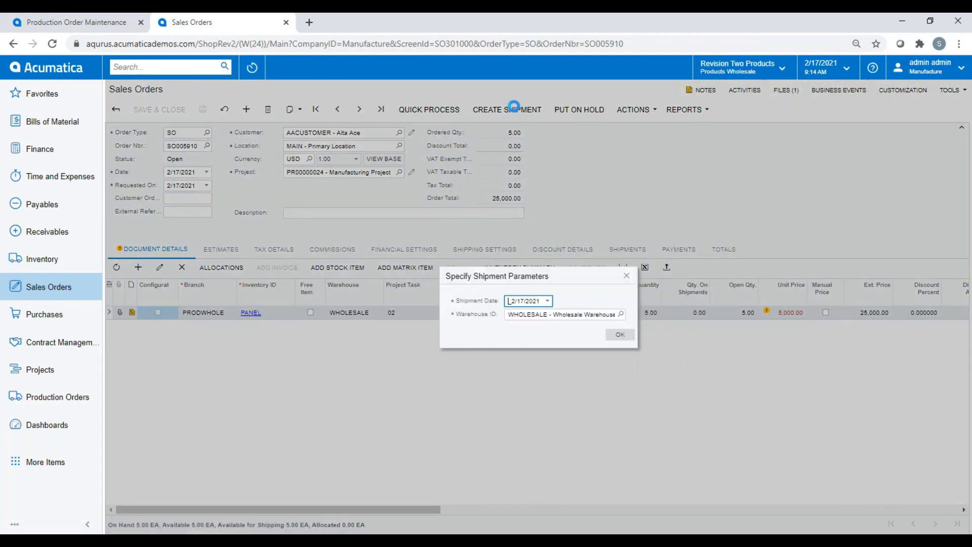
click(613, 336)
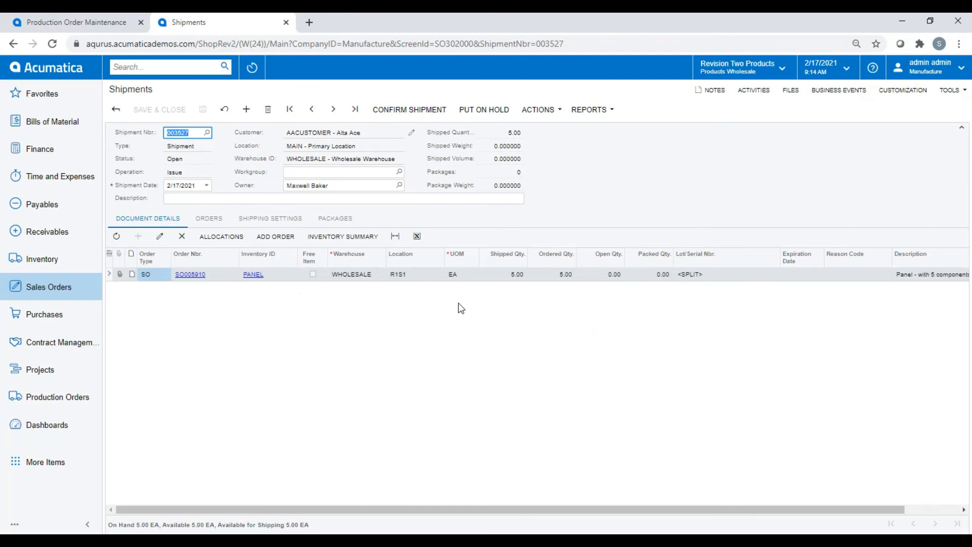
Review the serial numbers allocated to the shipment's PANEL line, and confirm the shipment.
click(223, 237)
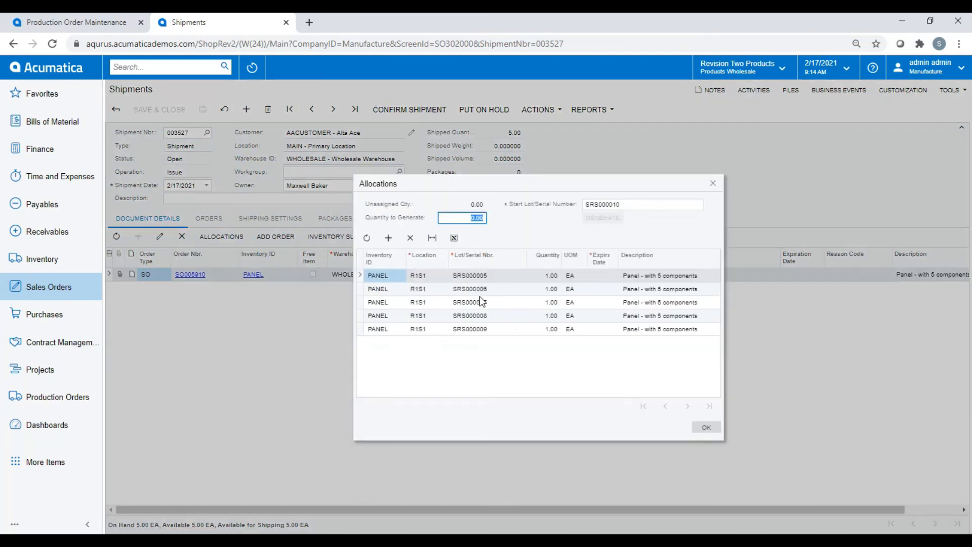
click(486, 276)
click(490, 290)
click(494, 303)
click(495, 315)
click(491, 330)
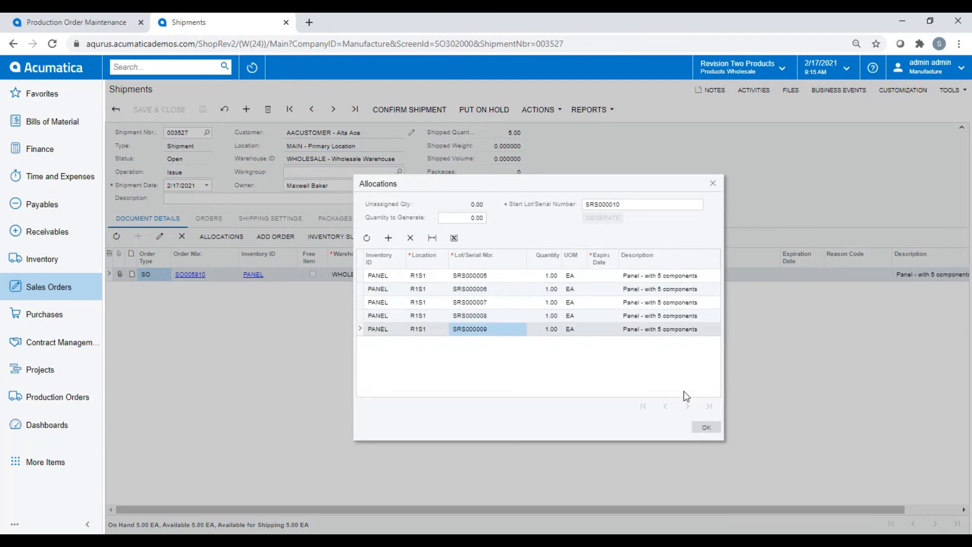
click(706, 427)
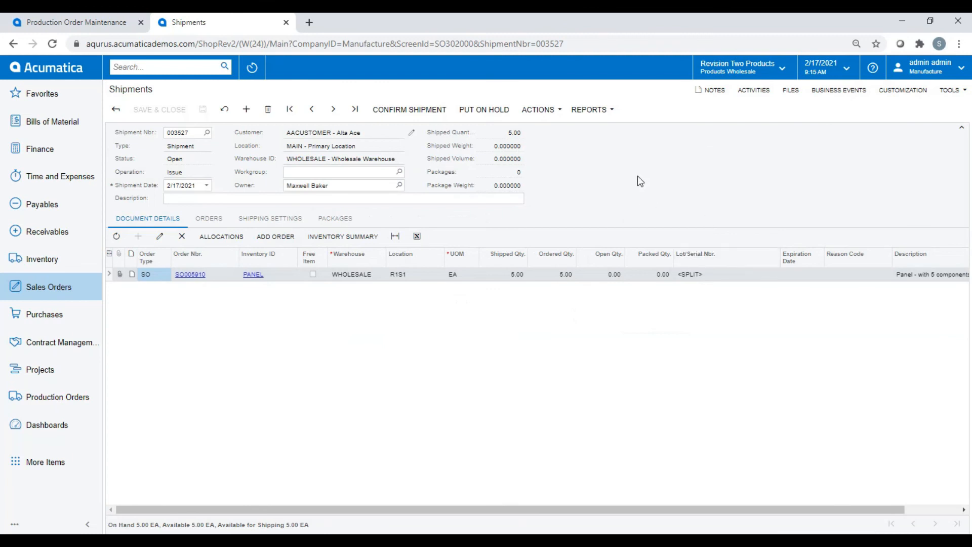
click(402, 116)
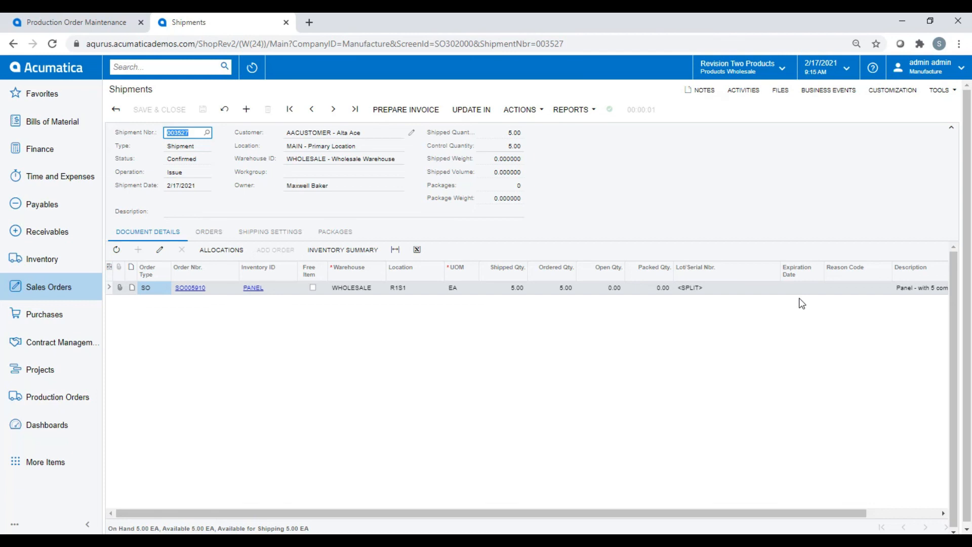
Open the confirmed AACUSTOMER shipment through Orders to Invoice on the AR Clerk dashboard, in a maximized window.
click(31, 425)
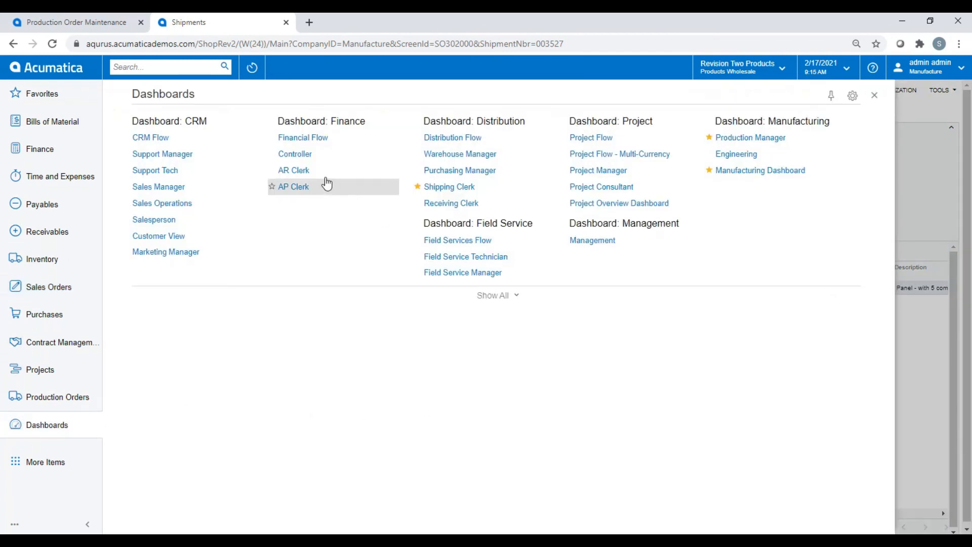
click(317, 172)
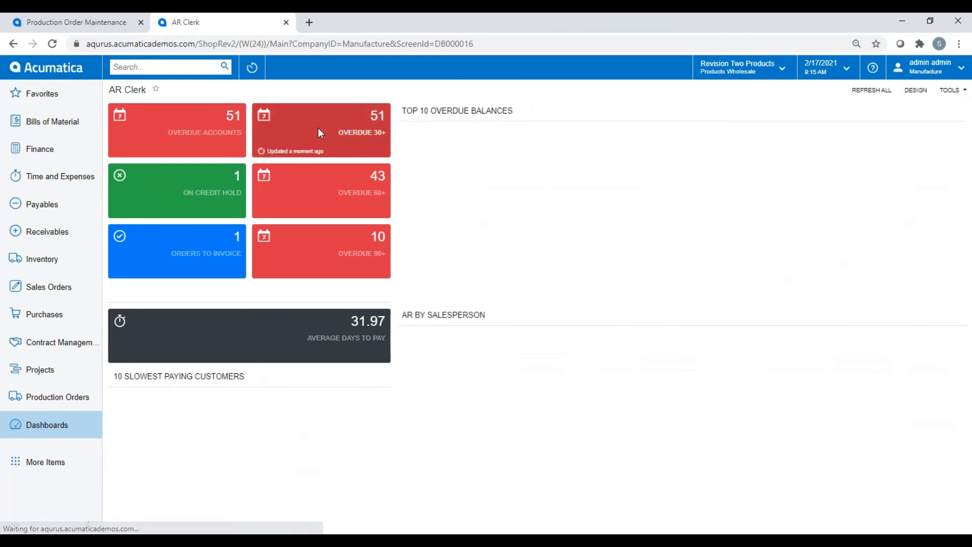
click(192, 246)
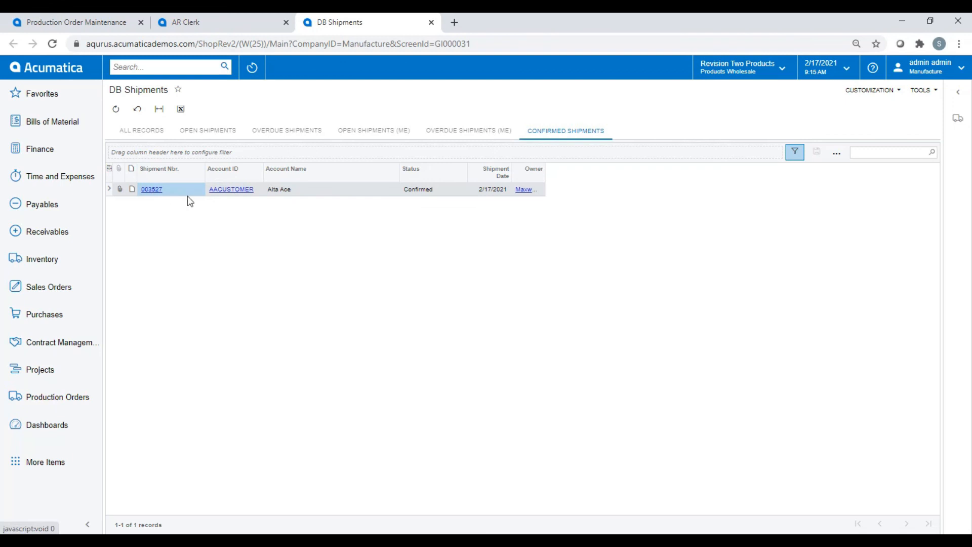
click(151, 190)
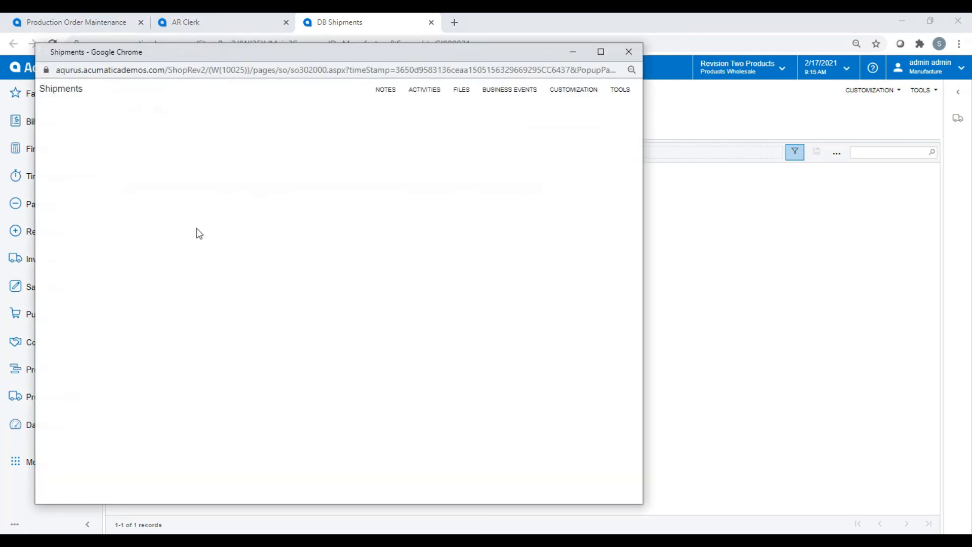
key(super+Up)
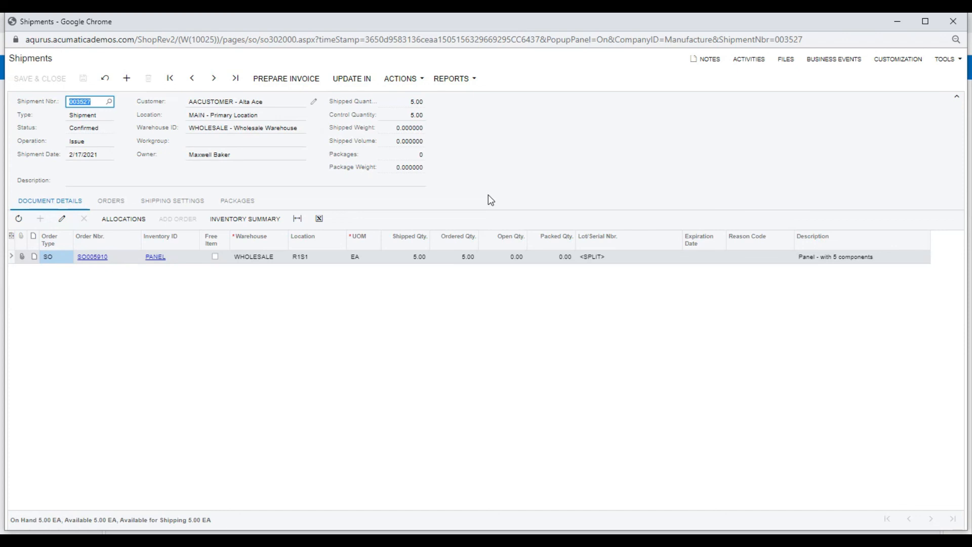
Prepare the invoice for the confirmed PANEL shipment and release it.
click(290, 79)
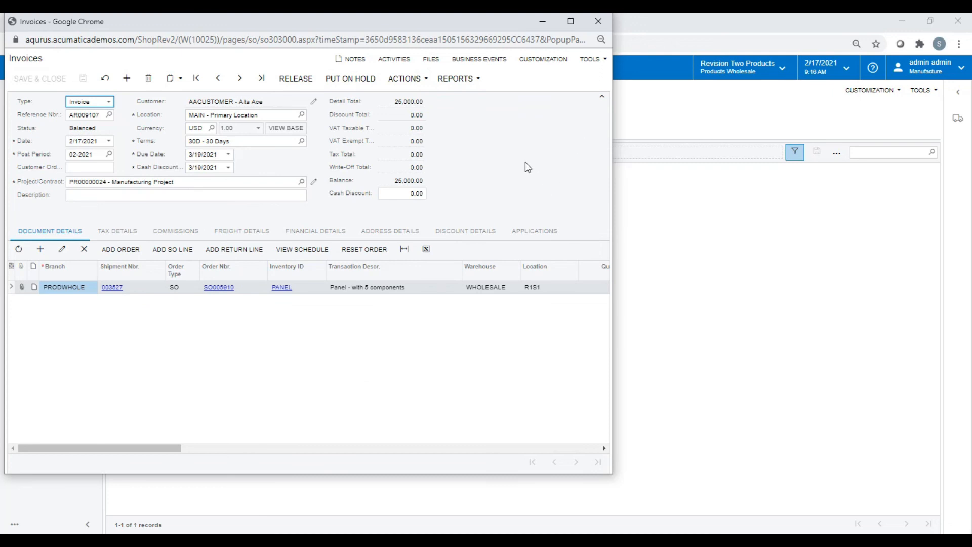
click(298, 79)
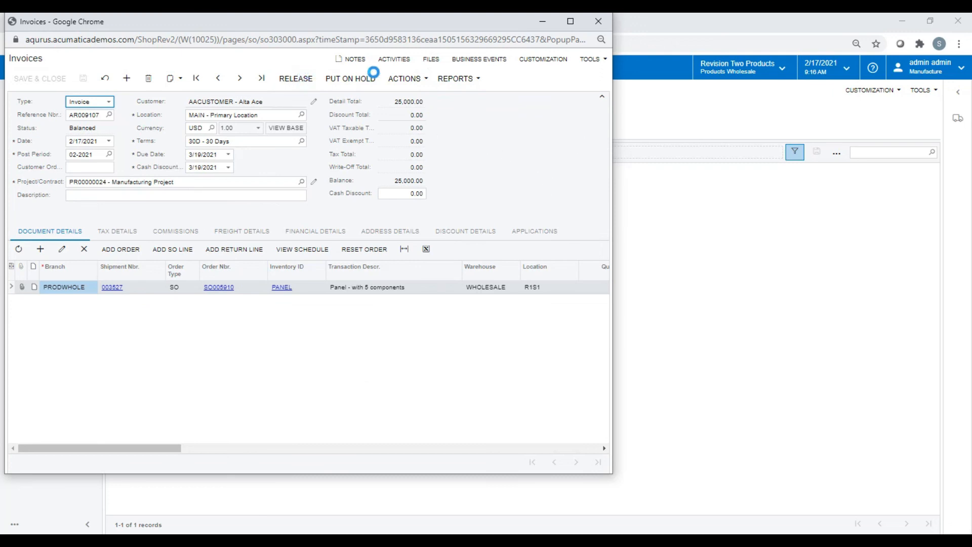